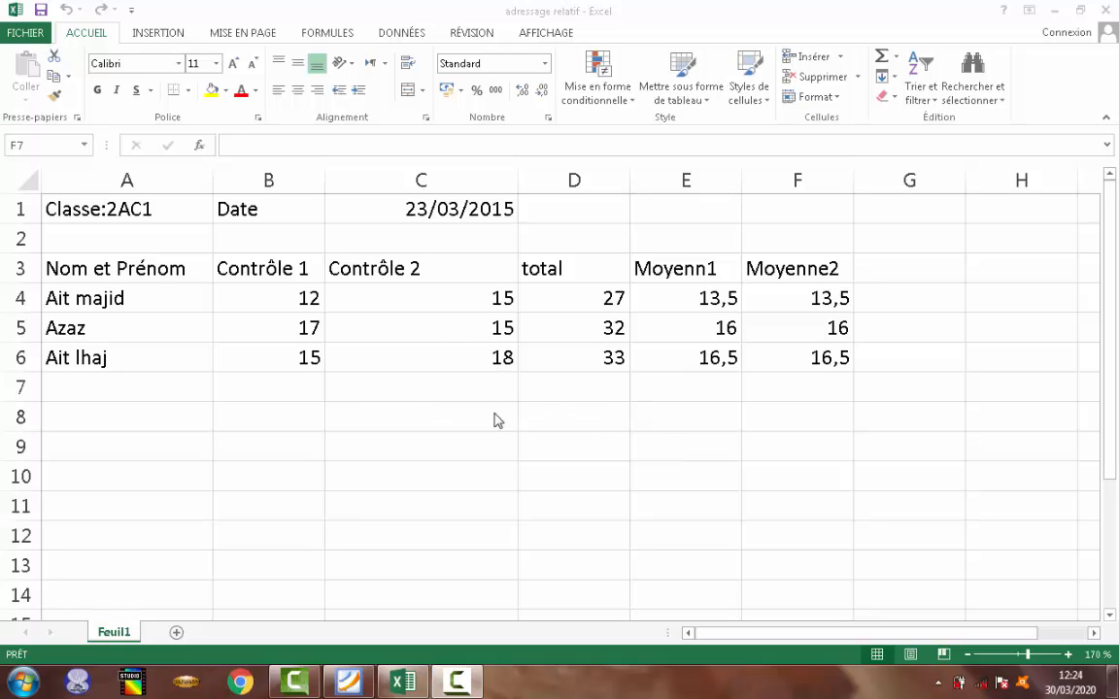
Inspect the total formula in D4, switch to the Foxit Reader lesson, and read the absolute addressing section through the practical activity.
click(587, 305)
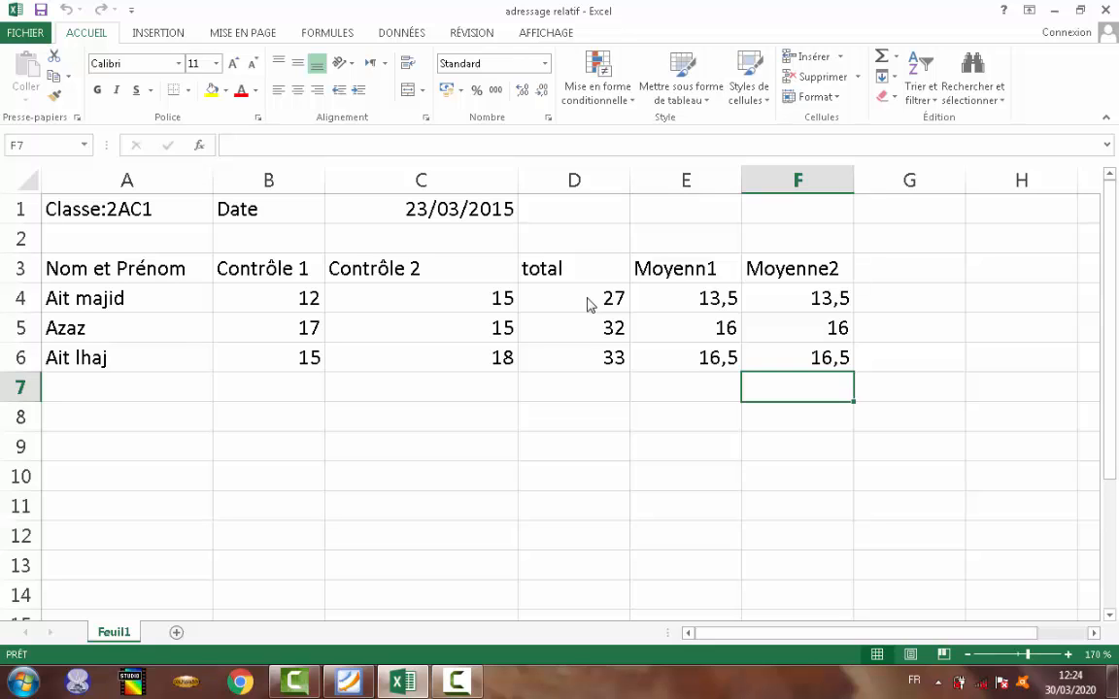
click(589, 301)
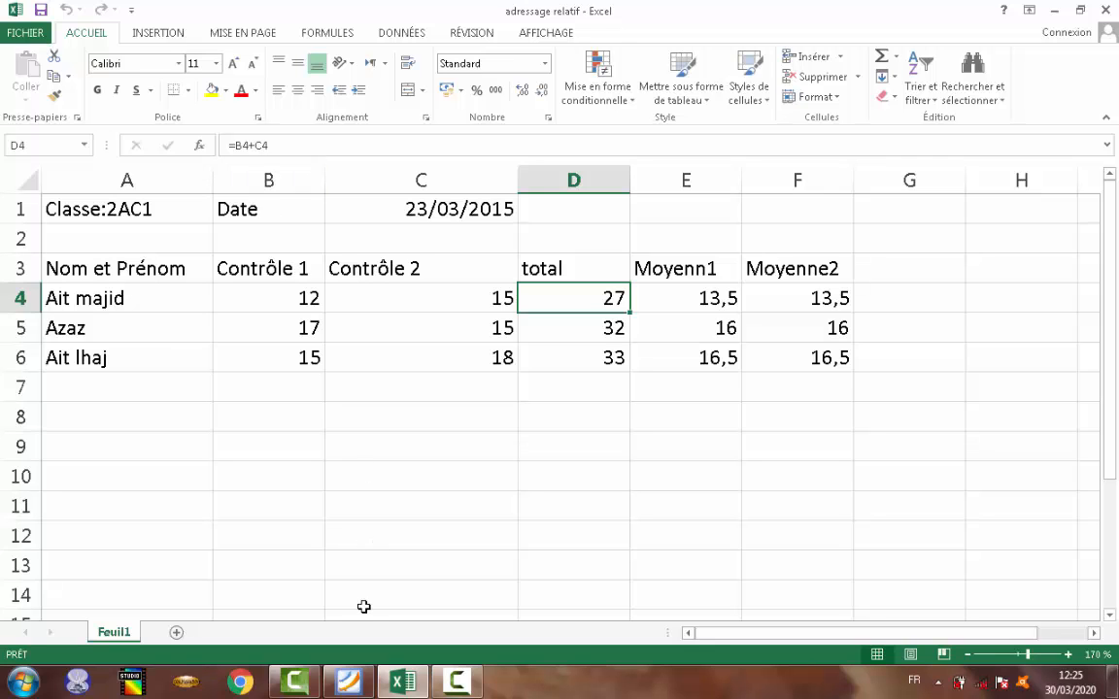
click(348, 684)
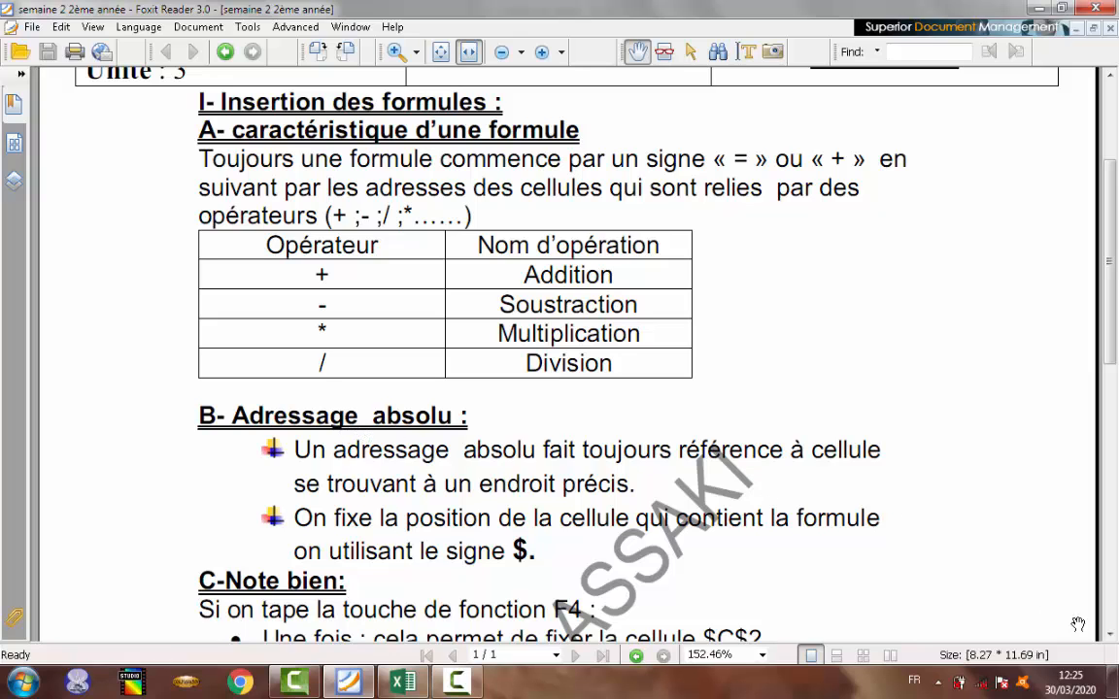
click(1110, 637)
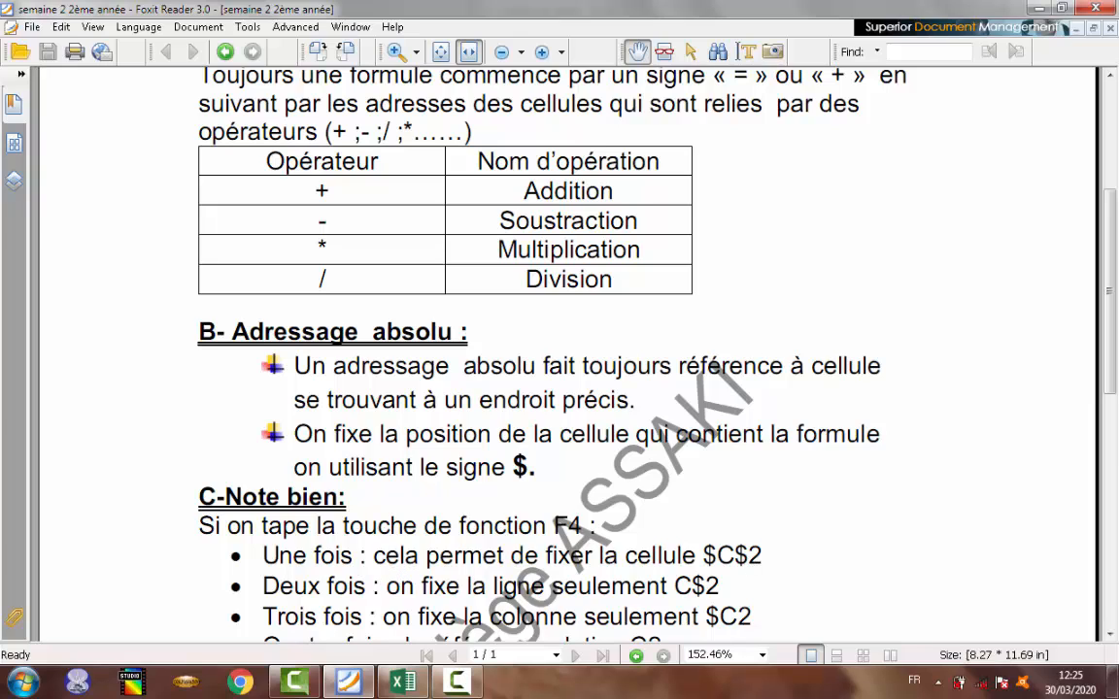
click(1110, 635)
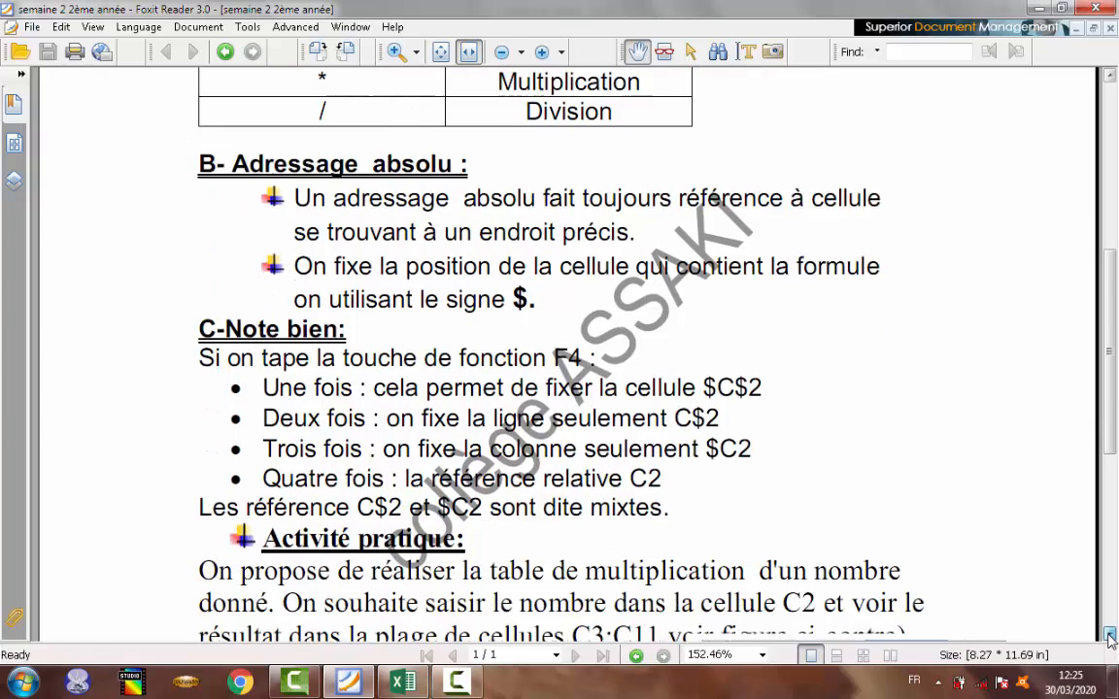
click(1110, 636)
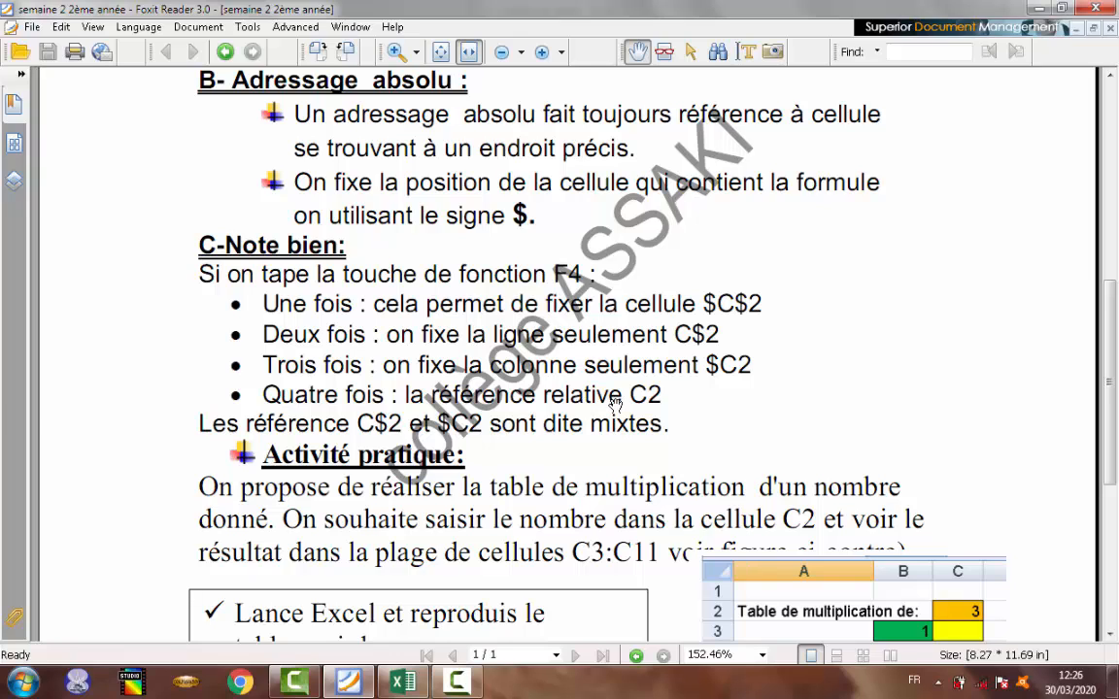
click(1111, 635)
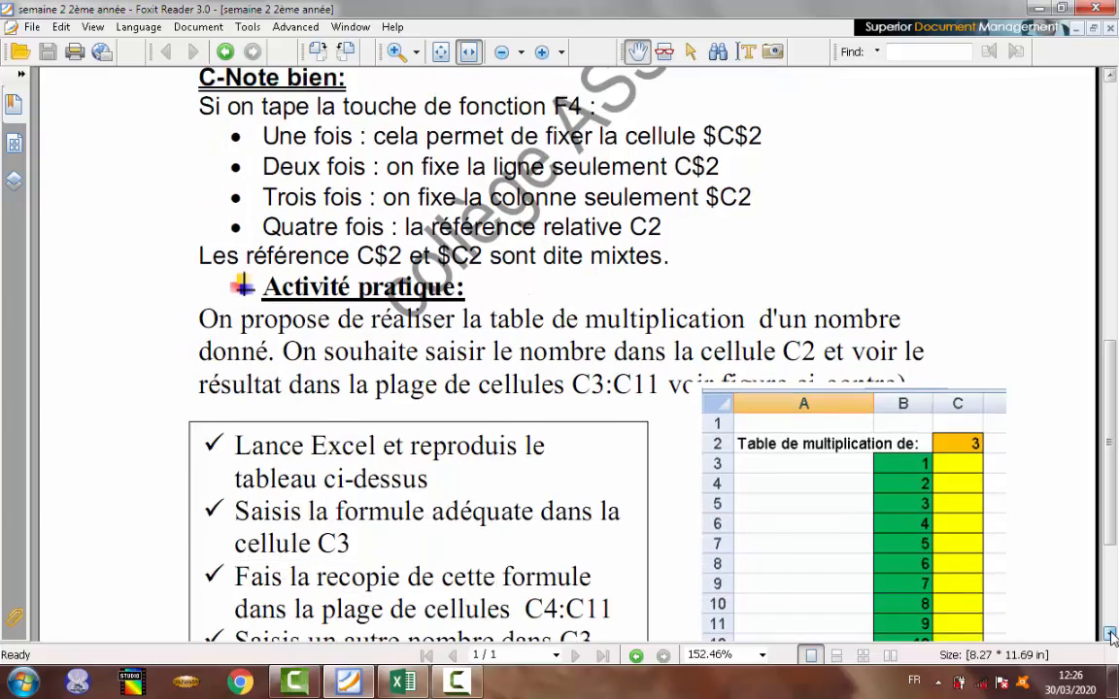
click(1111, 634)
click(1111, 634)
click(1111, 634)
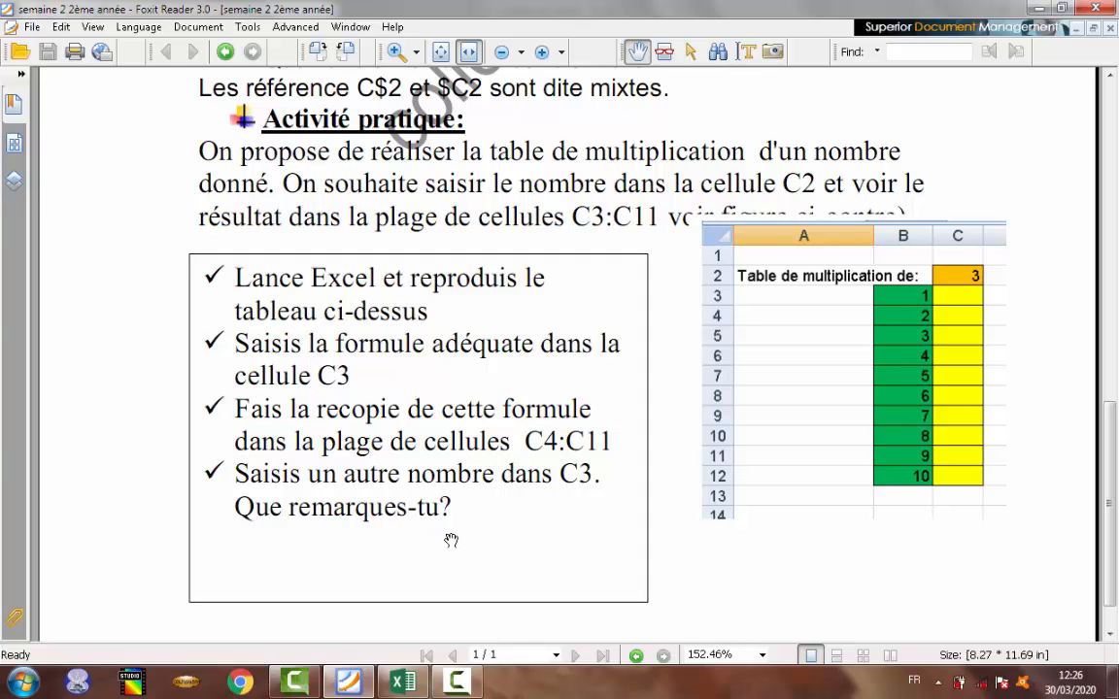
Switch back to the Excel workbook, add a new sheet, and widen its column A to about twice its width.
click(406, 683)
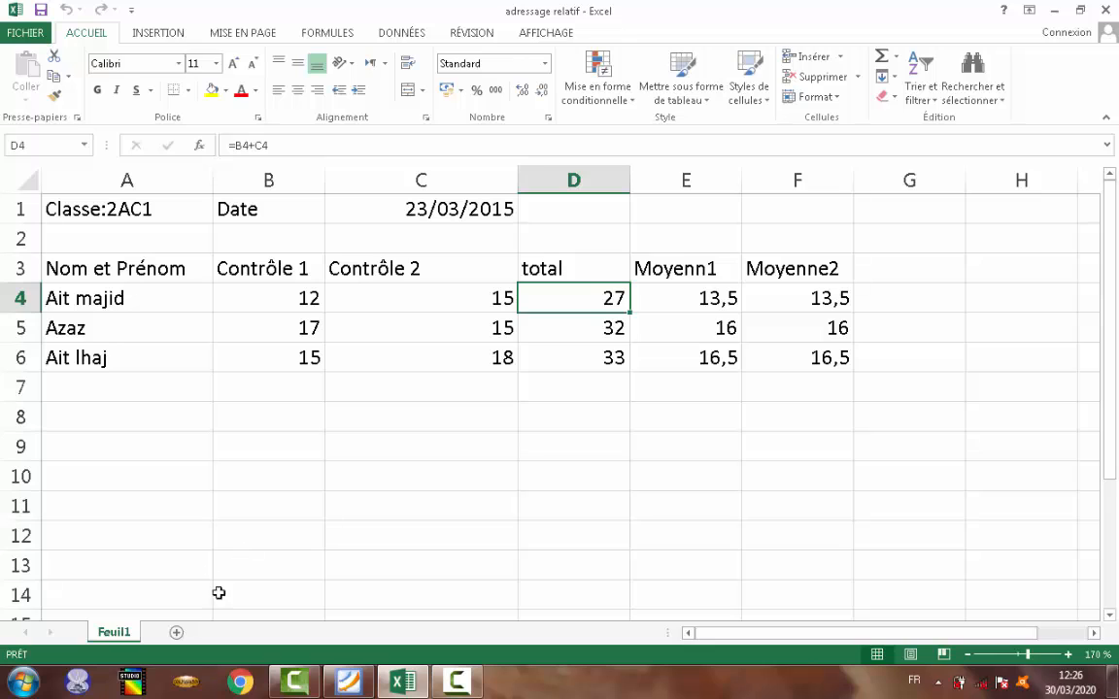
click(176, 633)
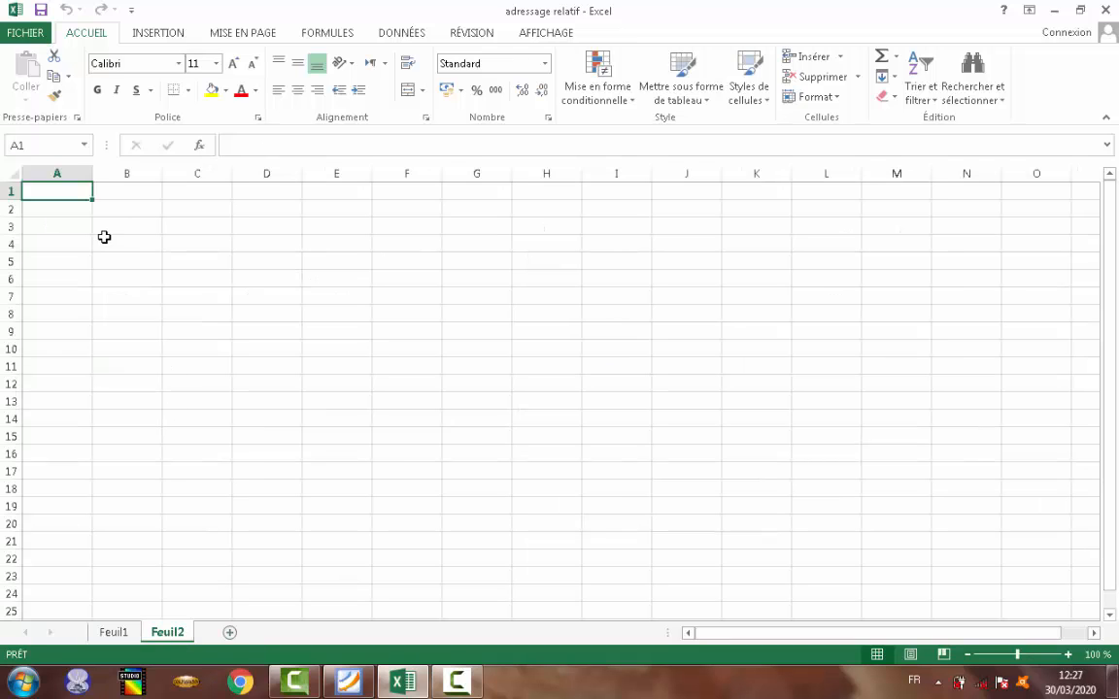
drag(94, 174, 176, 177)
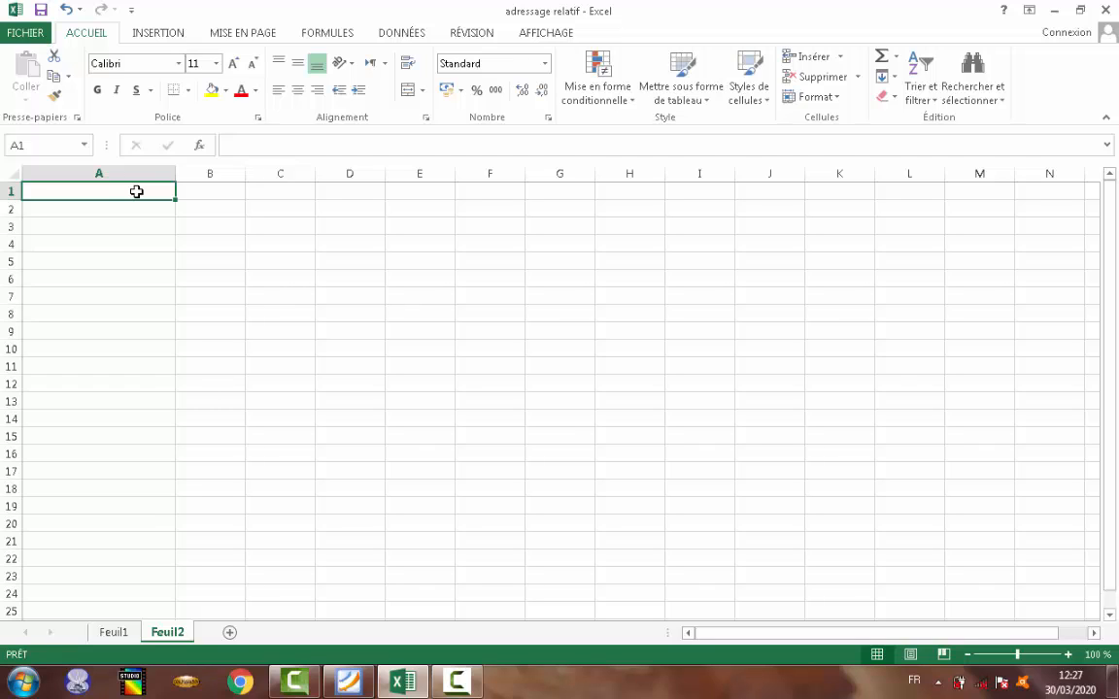
Enter the title "Table de multiplication de" in cell A1.
text(tA)
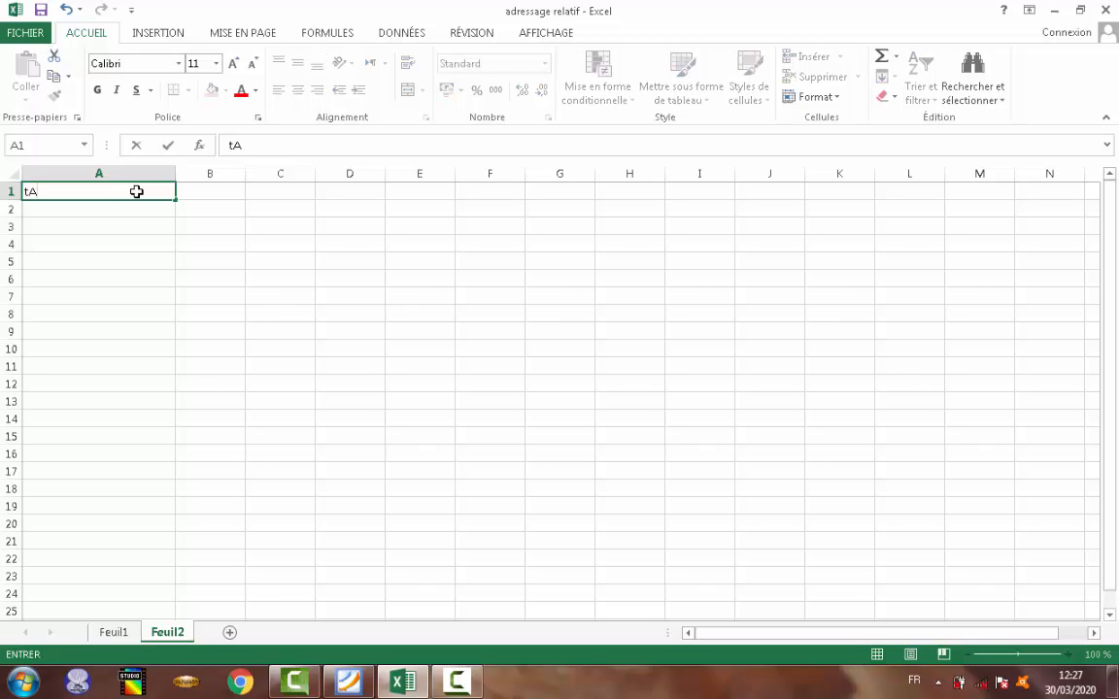
key(BackSpace)
key(BackSpace)
text(Ta)
text(ble )
text(sz)
key(BackSpace)
key(BackSpace)
text(de )
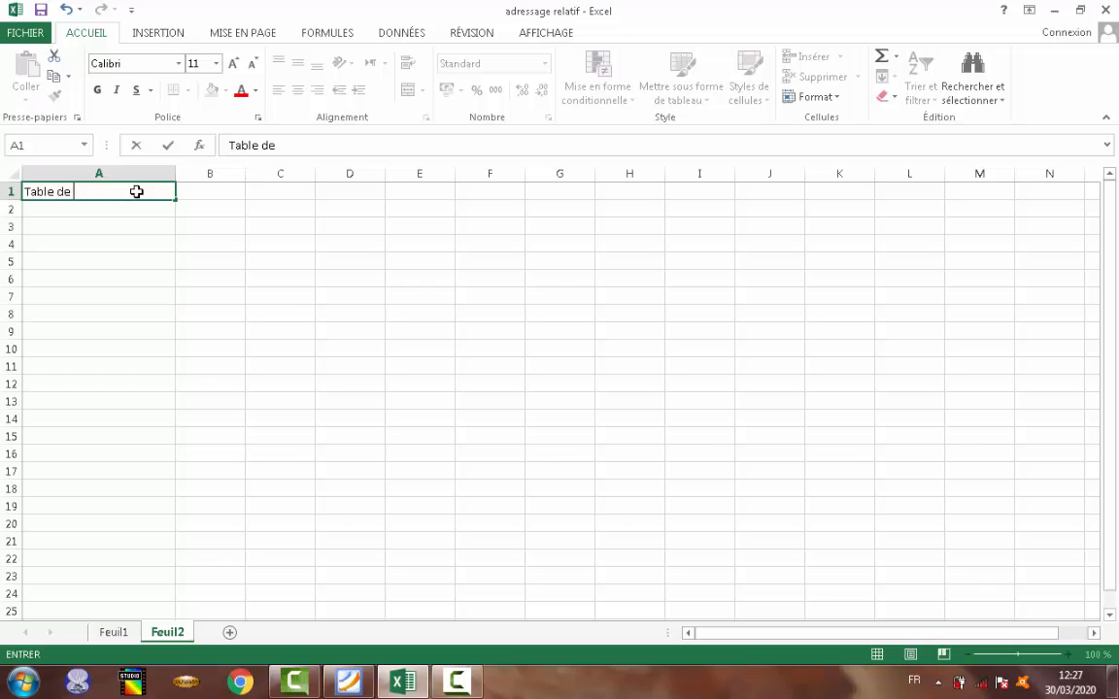
text(multiplica)
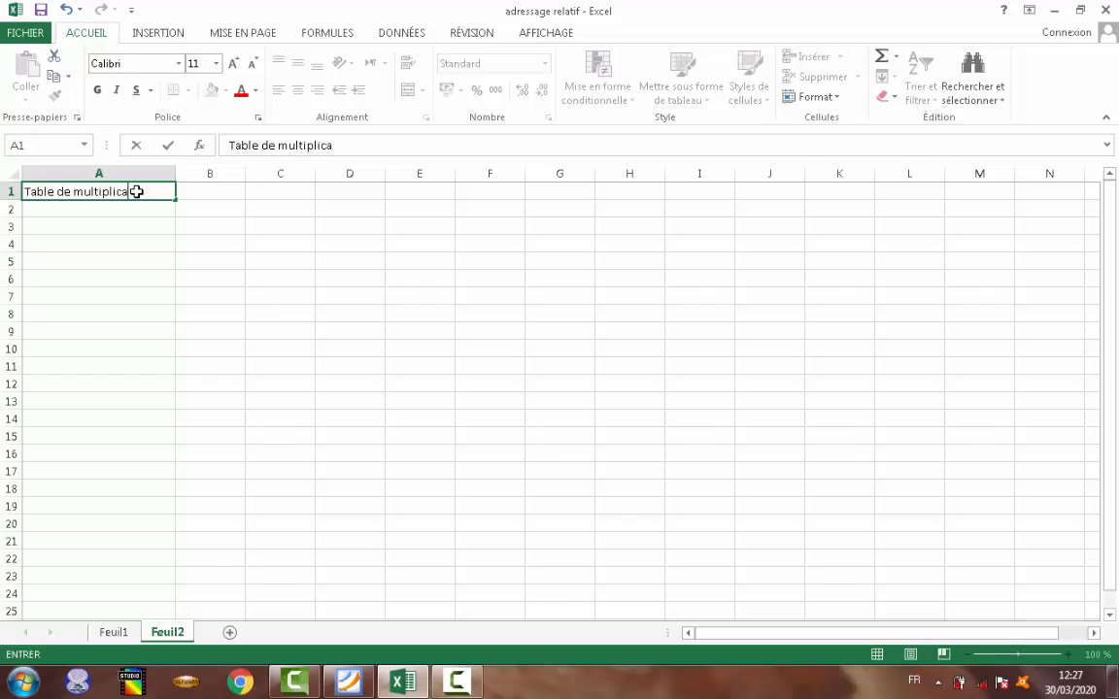
text(tion)
text(de)
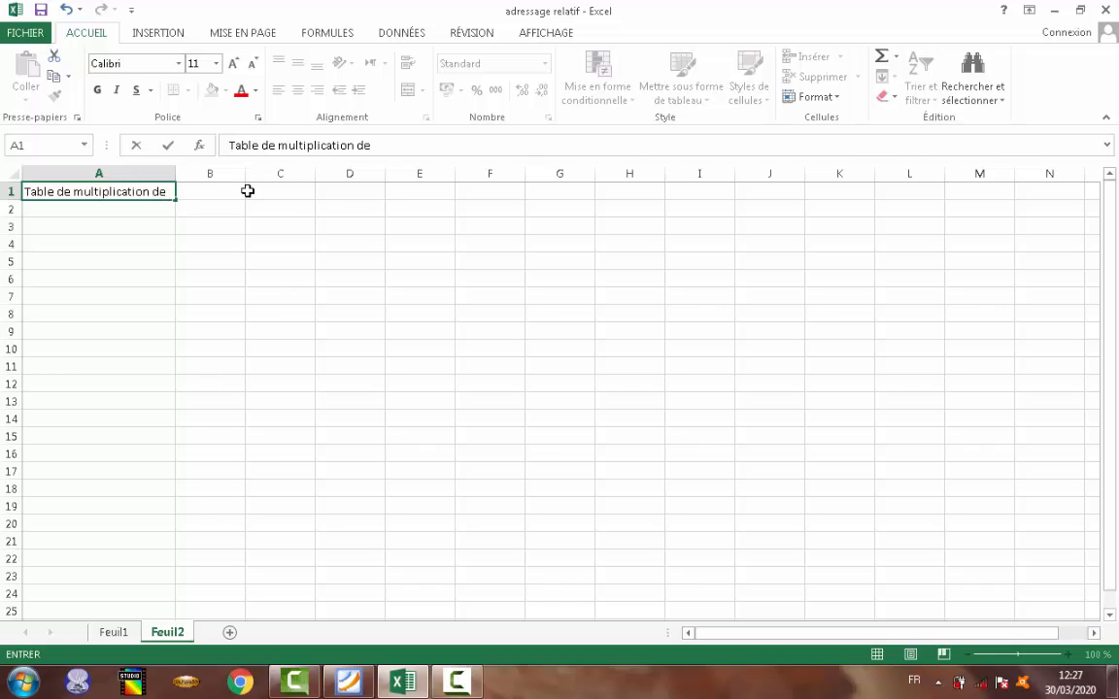
Enter the multiplier 3 in cell C1.
click(269, 194)
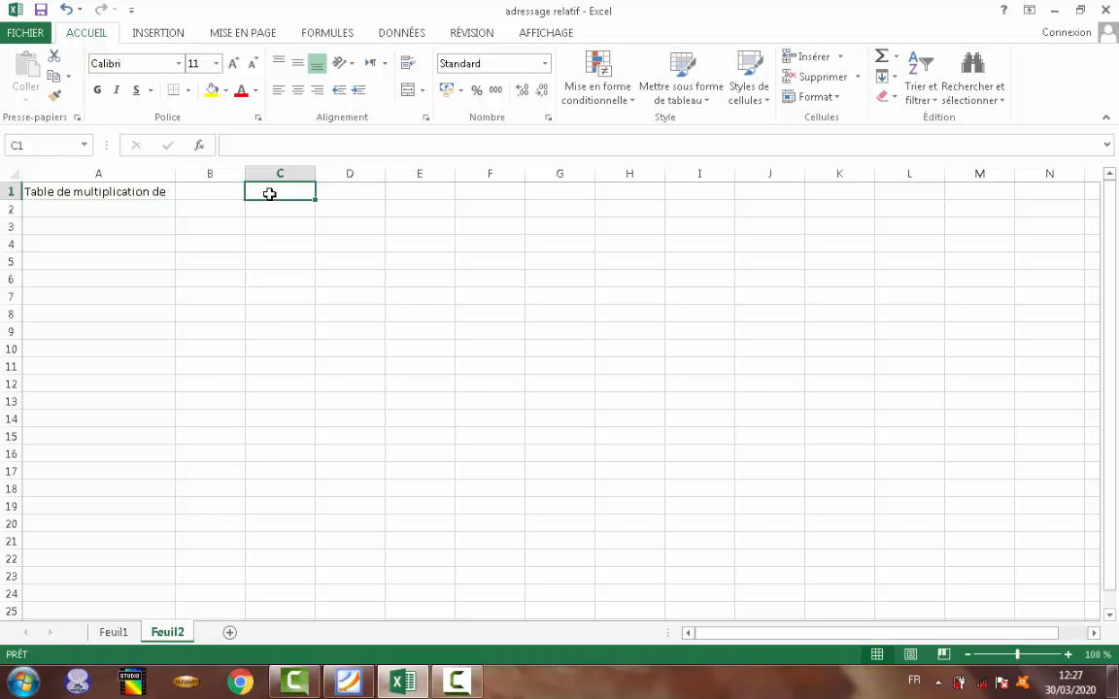
text(3)
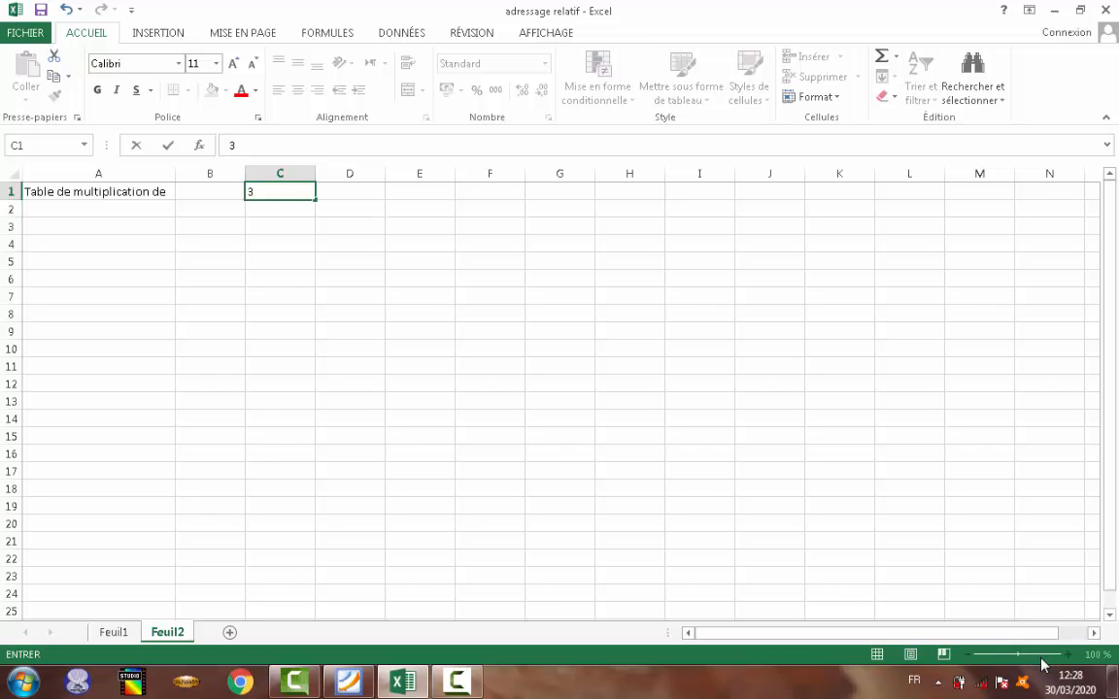
click(489, 331)
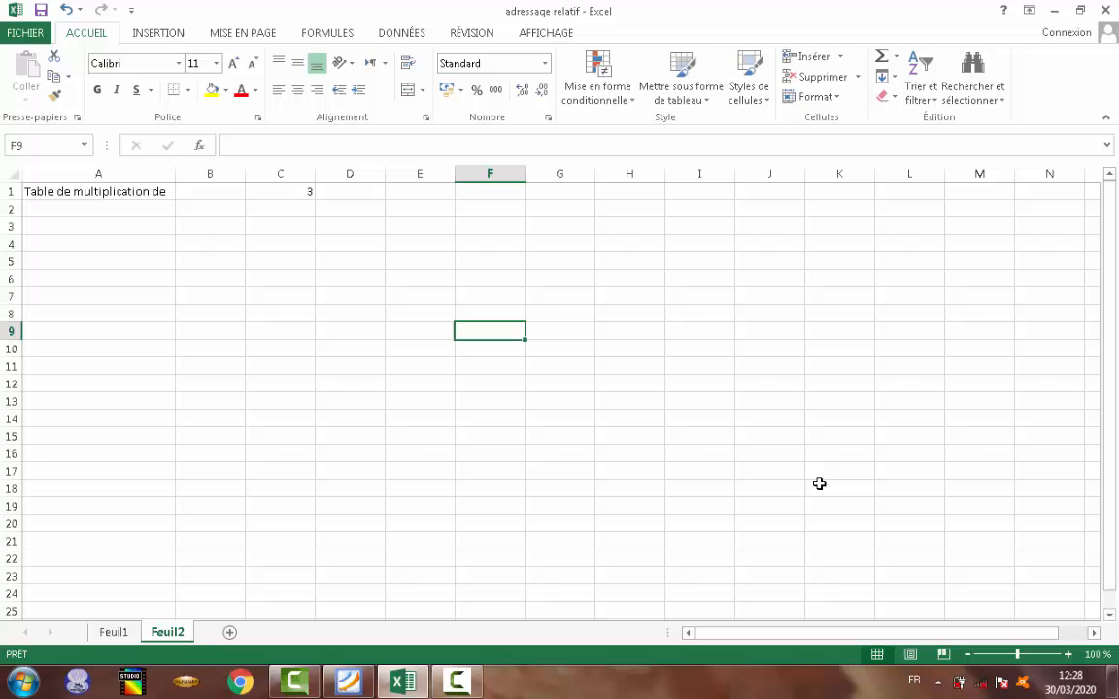
Enter 1 and 2 in B2 and B3, and extend the series down to 10 in B11.
click(1068, 655)
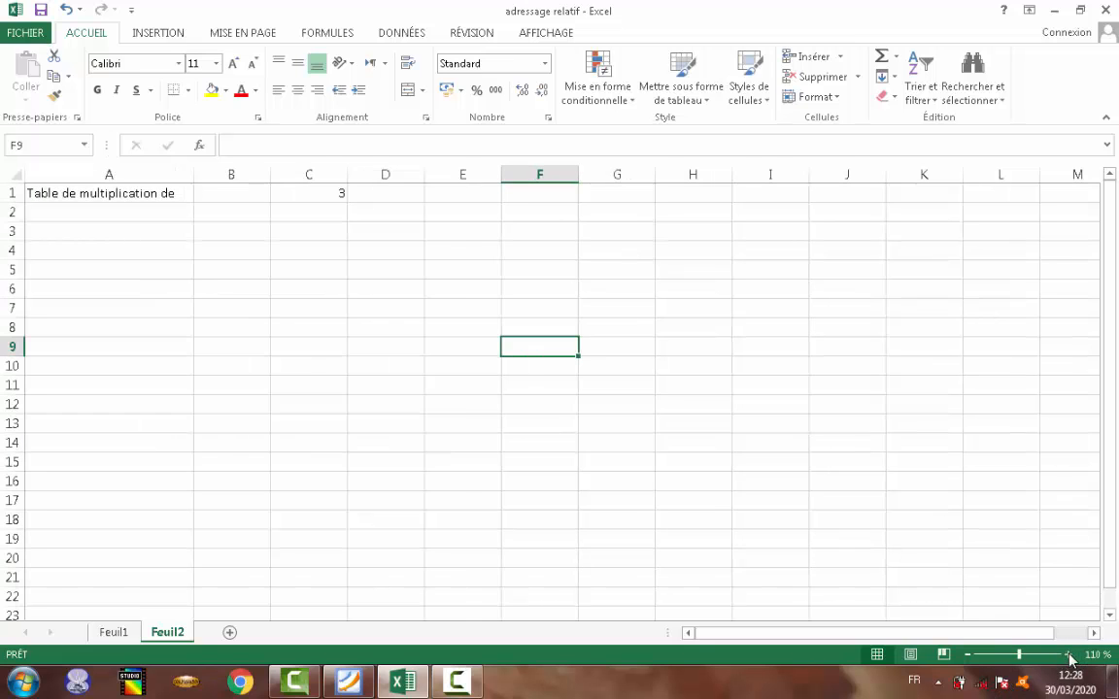
click(1068, 655)
click(1068, 655)
click(1068, 655)
click(1068, 656)
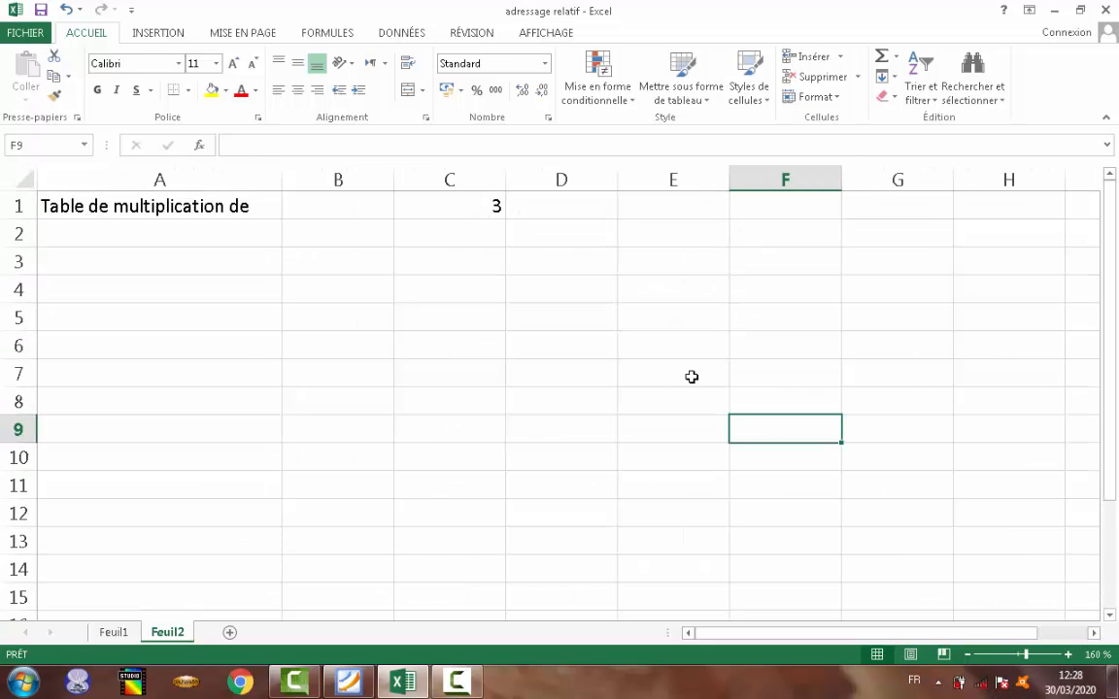
click(378, 235)
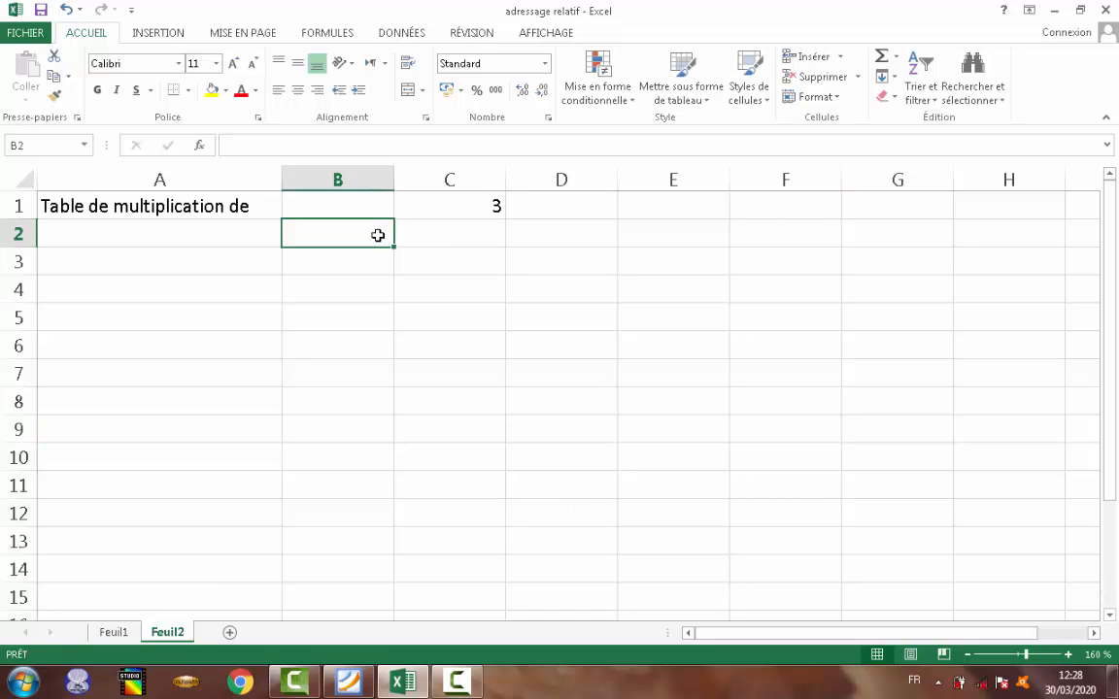
text(1)
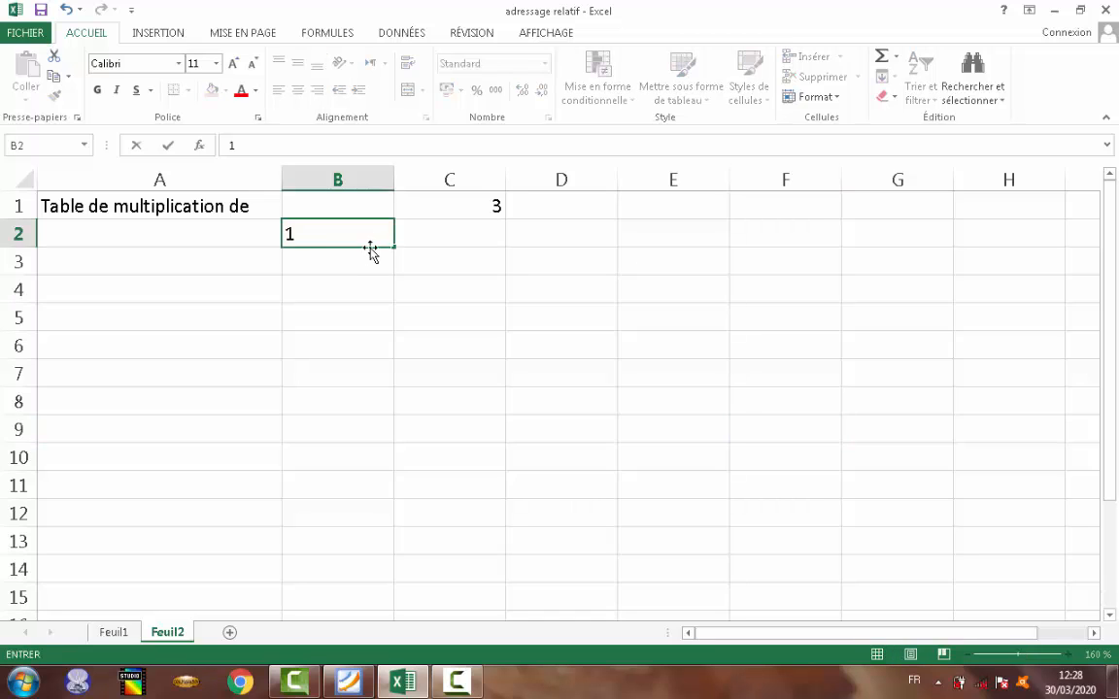
key(Return)
text(2)
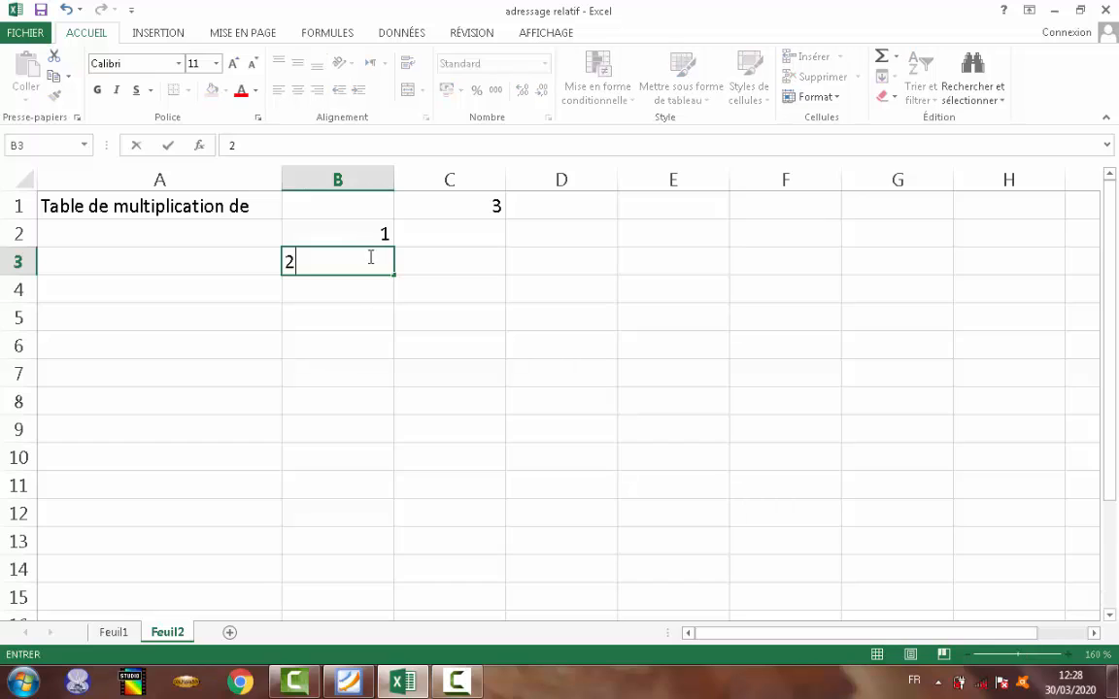
click(356, 316)
drag(378, 234, 398, 492)
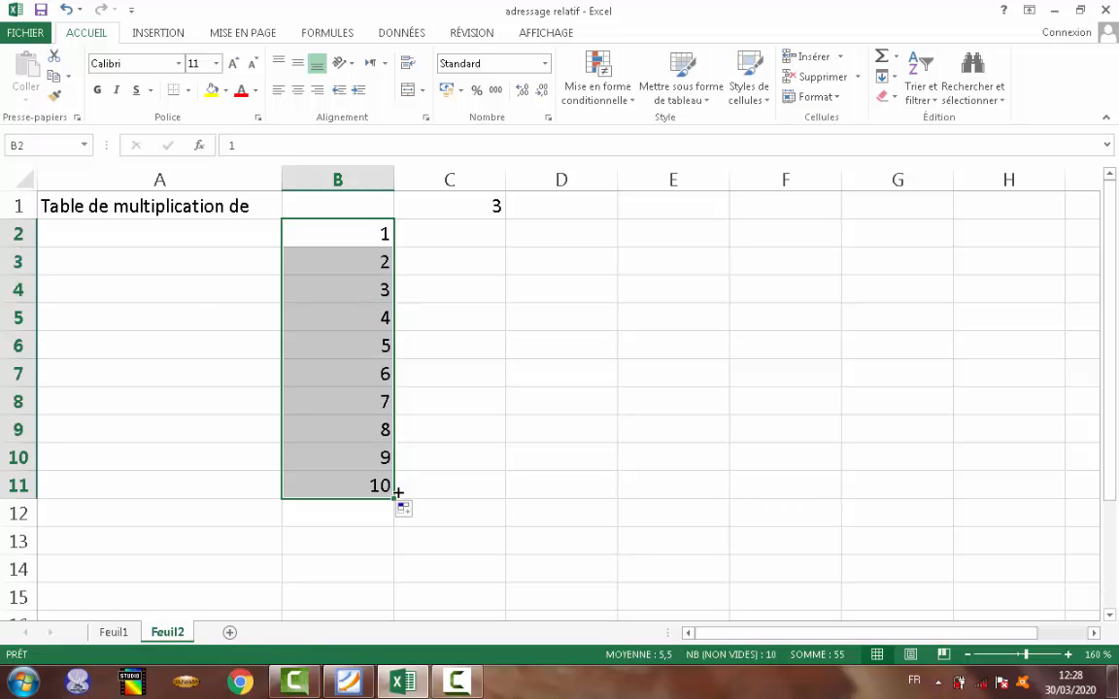
click(457, 206)
click(439, 240)
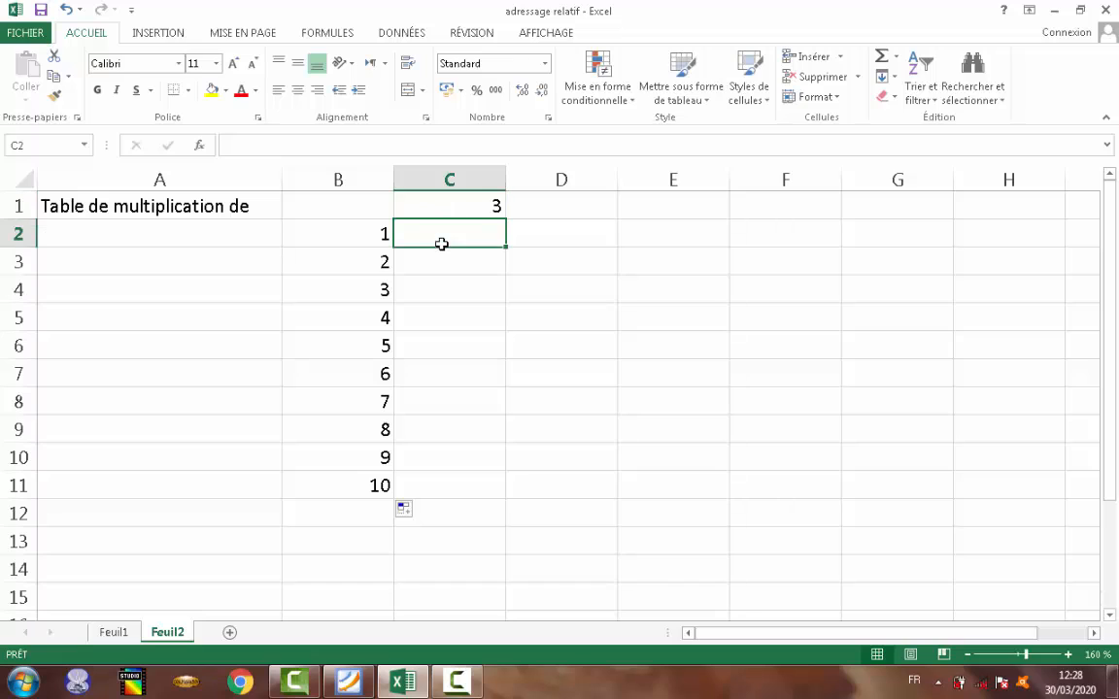
click(384, 239)
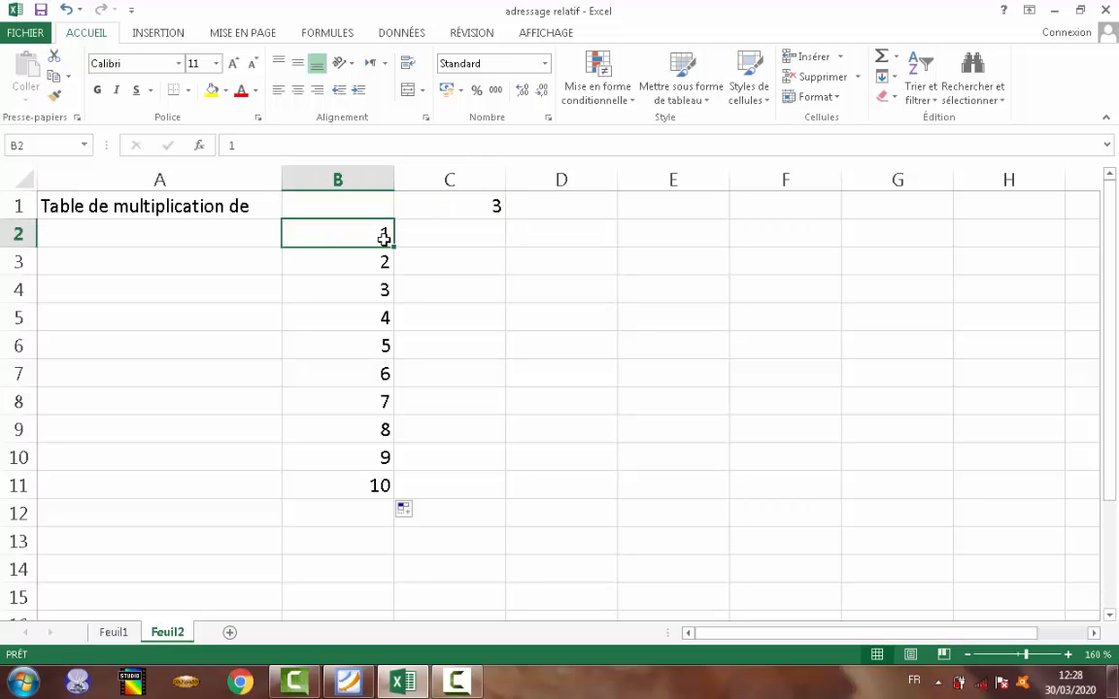
click(466, 209)
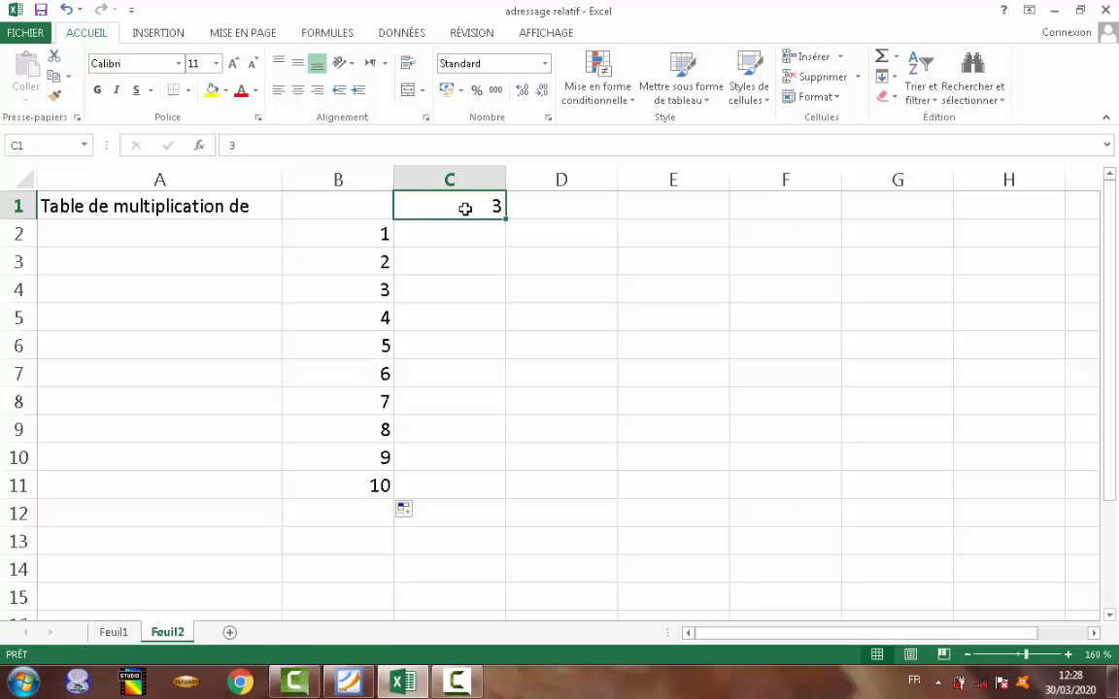
click(353, 236)
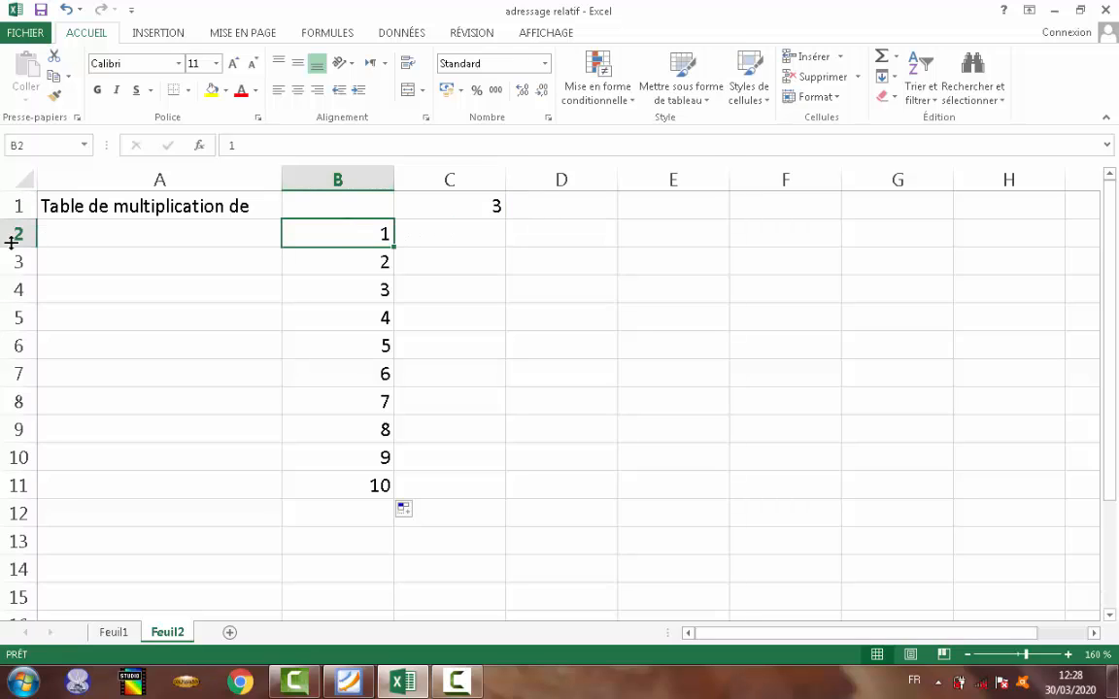
click(456, 205)
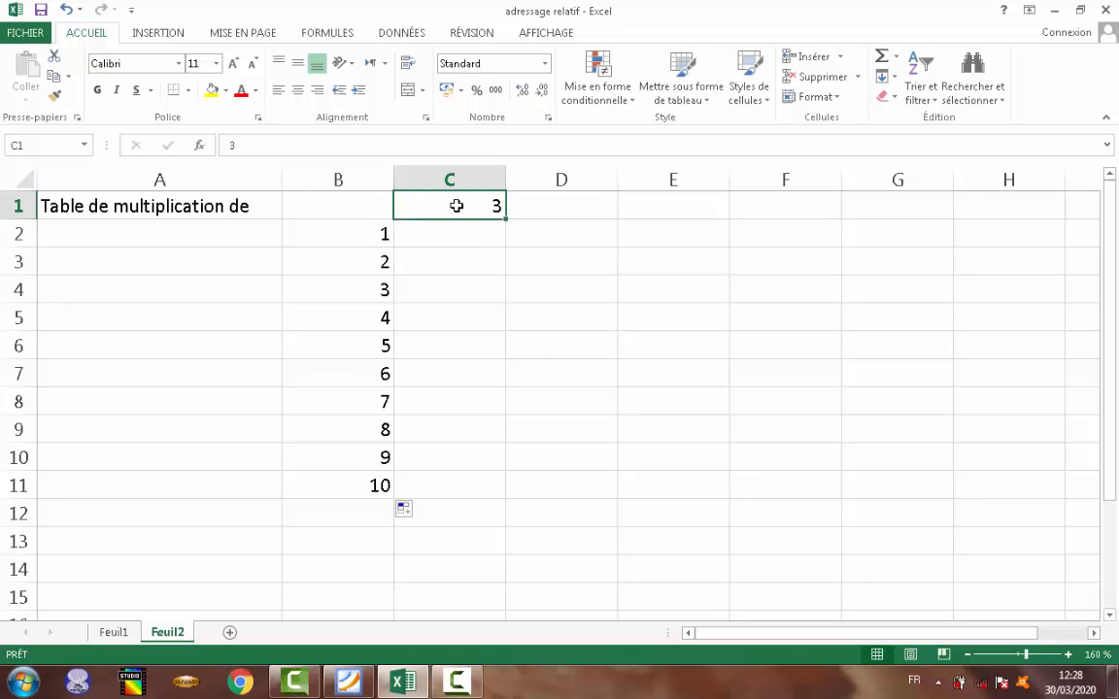
Enter the formula =B2*C1 in cell C2 and reselect that cell.
click(435, 236)
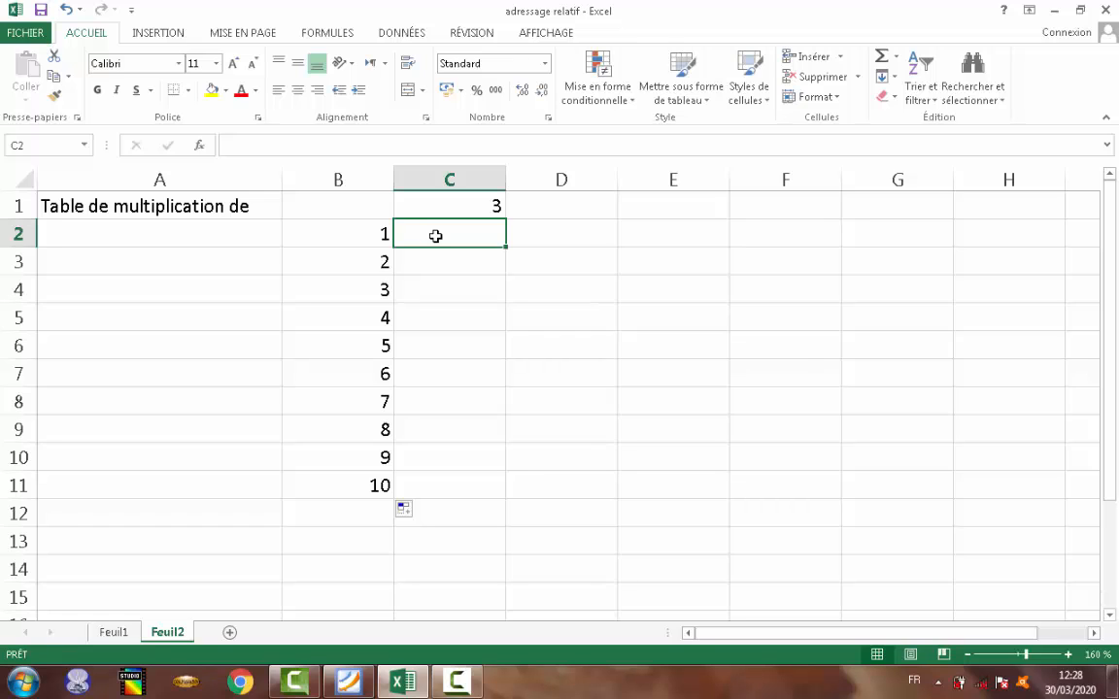
text(=)
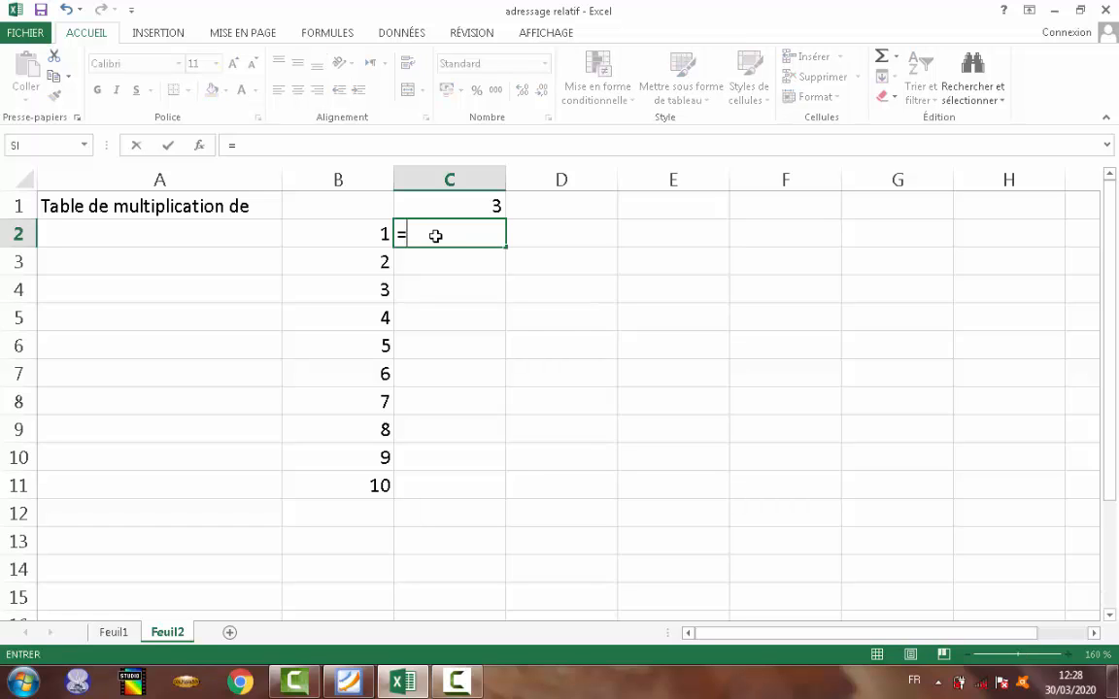
click(366, 234)
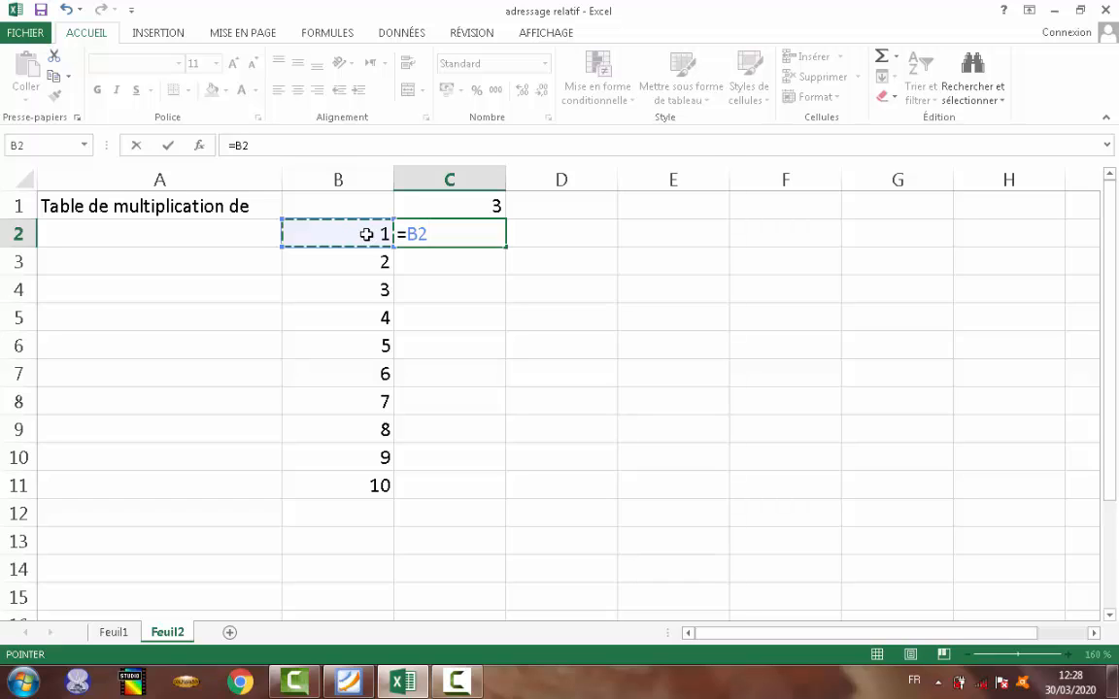
text(*)
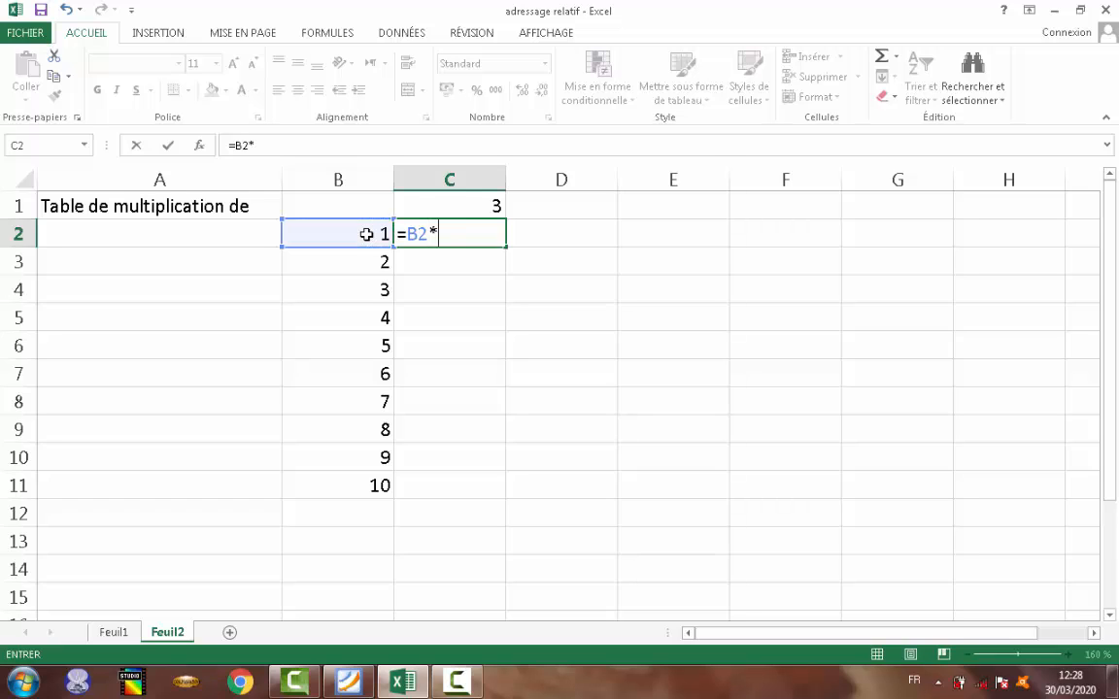
click(456, 204)
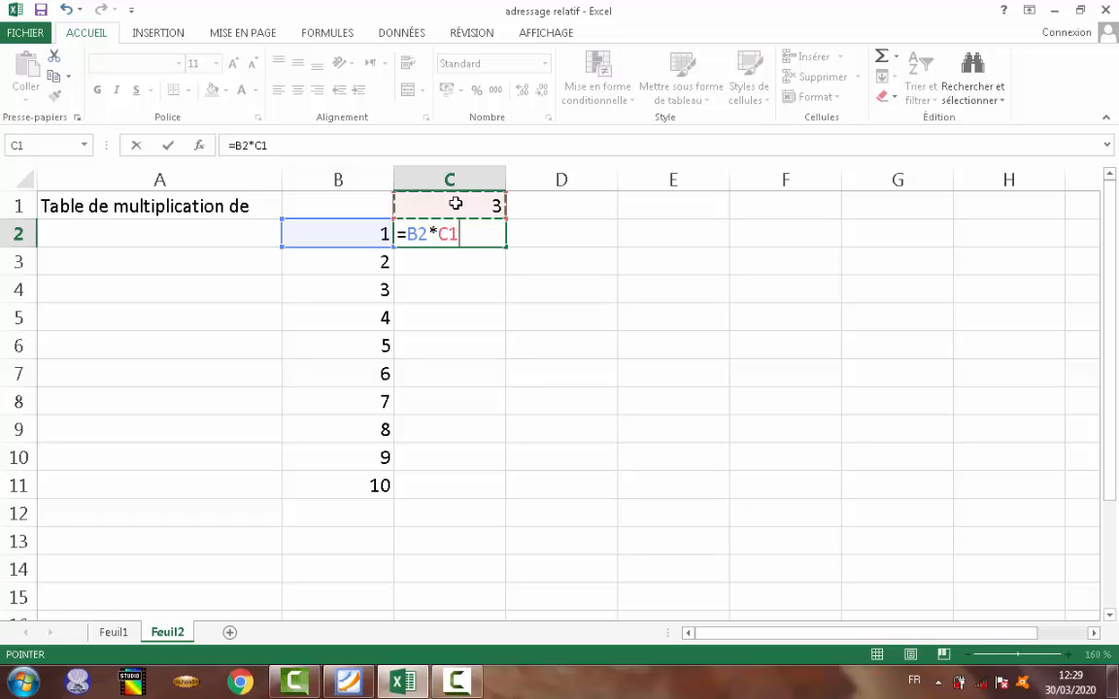
key(Return)
click(473, 231)
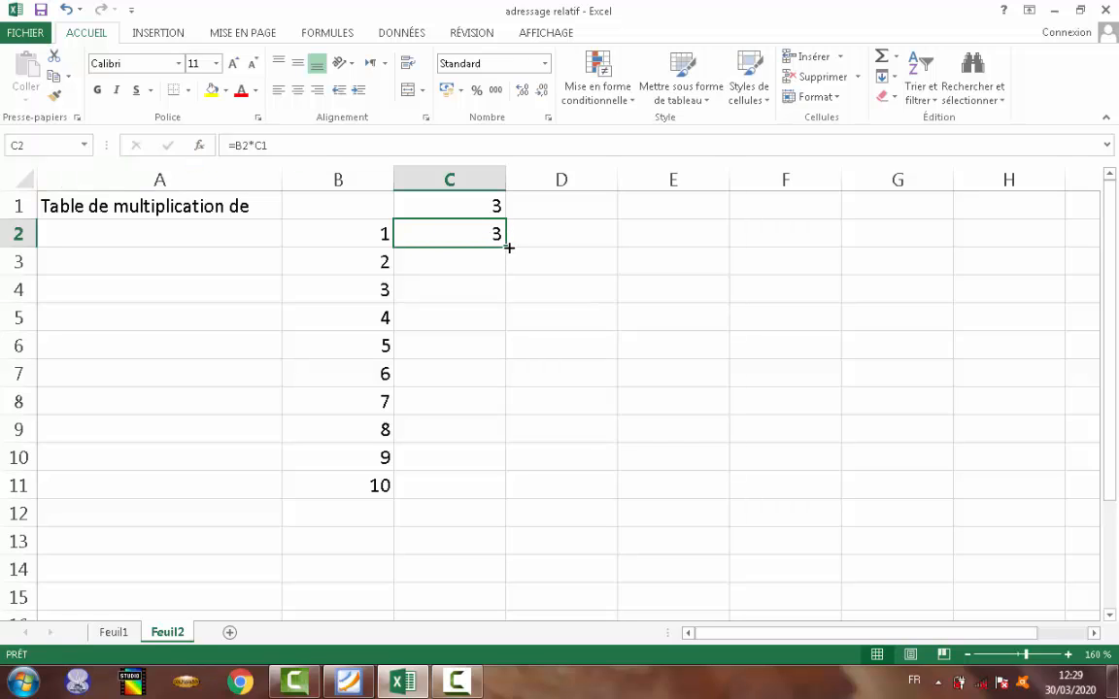
Copy the formula in C2 down through C11 and check the relative references in the copied cells.
drag(502, 250, 510, 490)
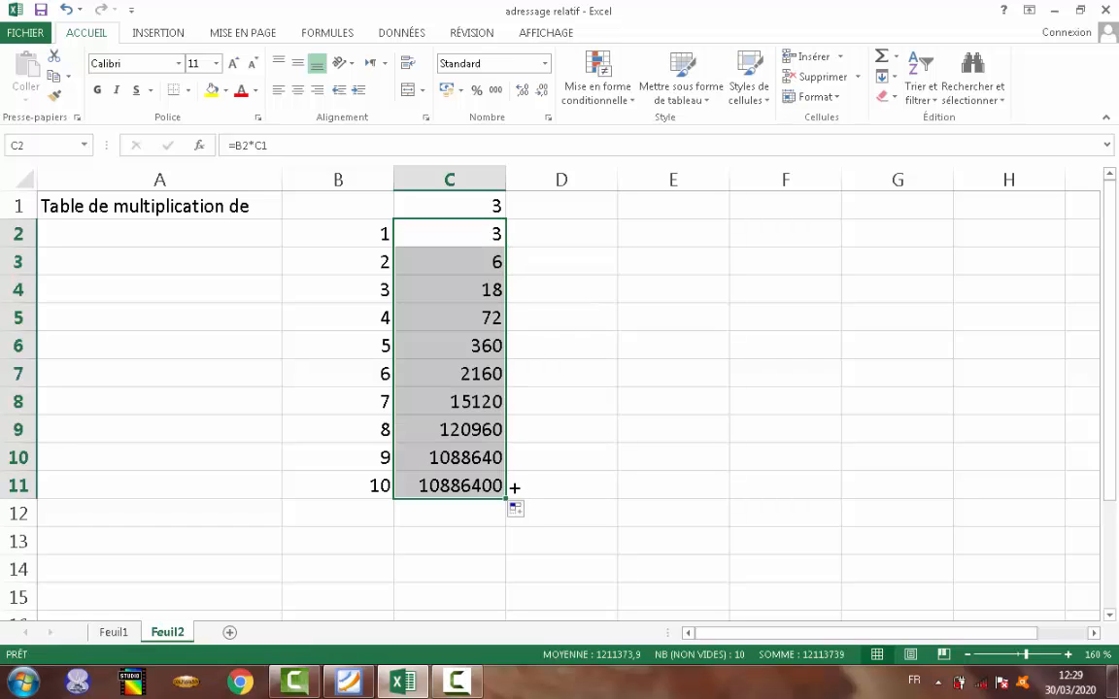
click(437, 455)
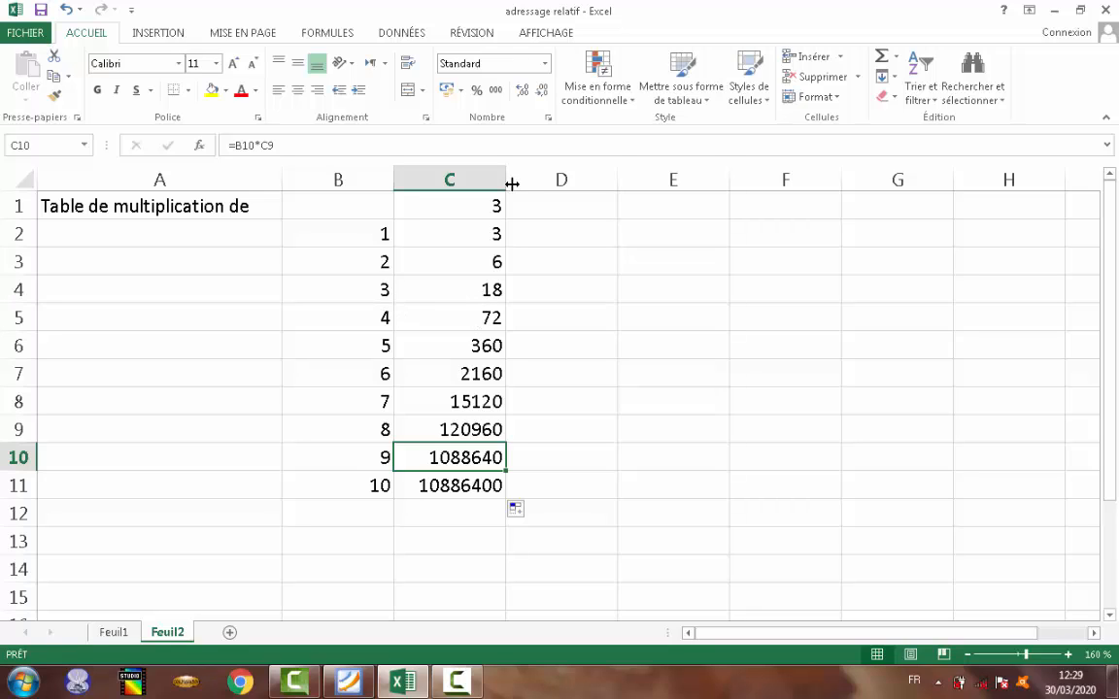
click(488, 289)
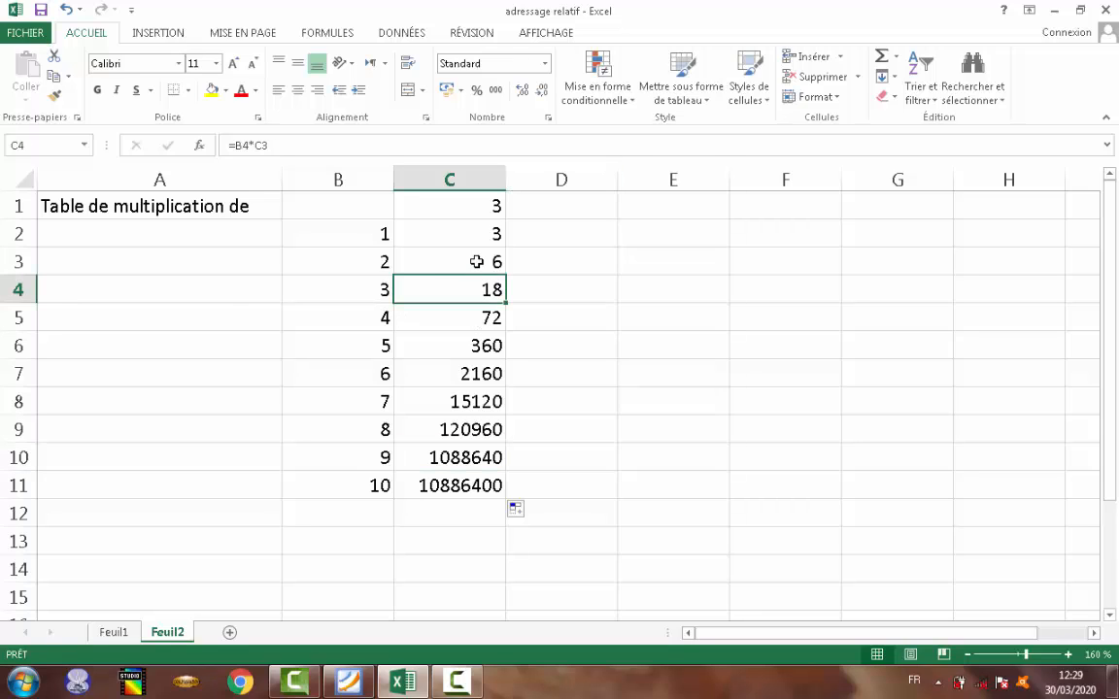
click(487, 261)
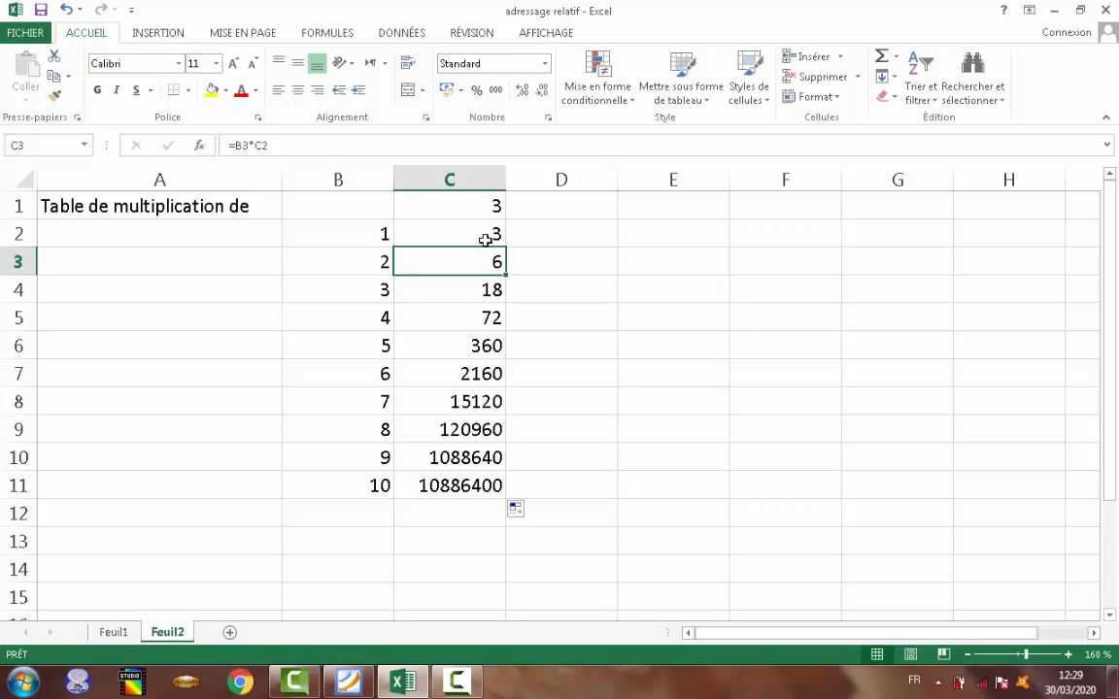
click(486, 239)
click(469, 269)
click(480, 289)
click(472, 325)
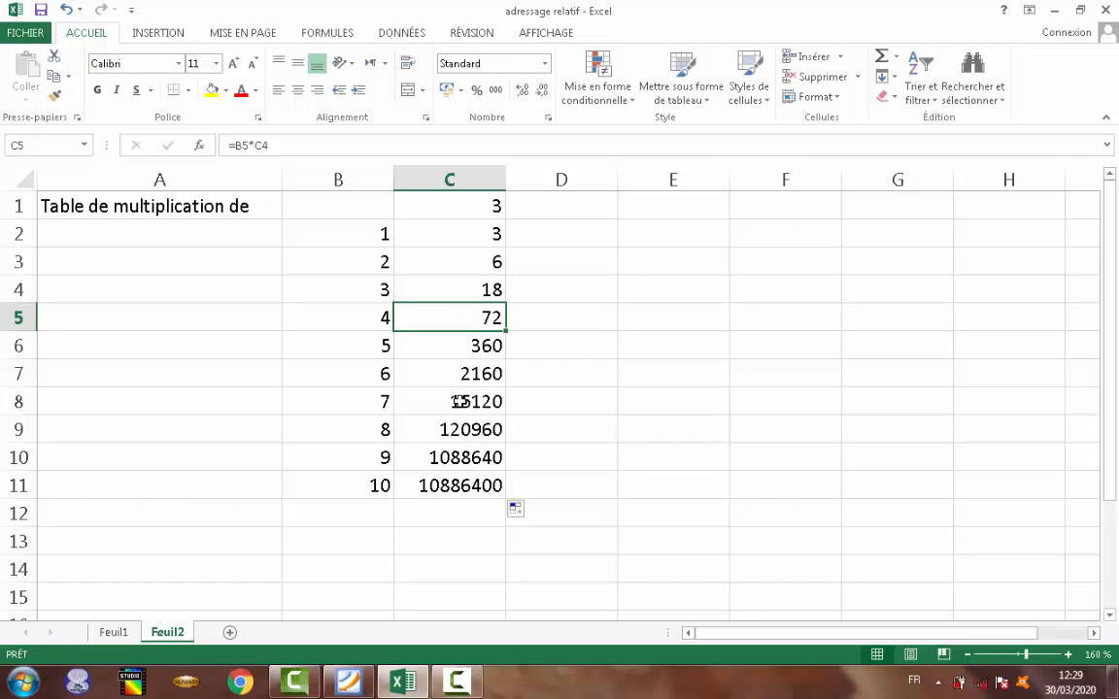
click(459, 401)
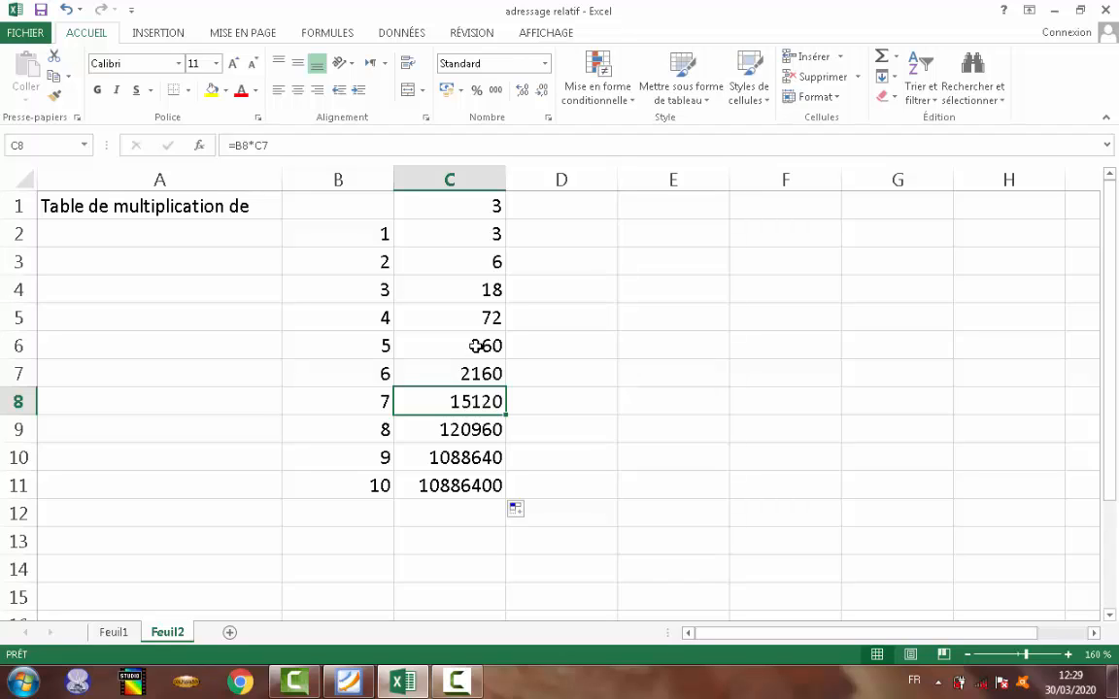
Clear the contents of cells C4 to C11.
drag(485, 289, 482, 476)
key(Delete)
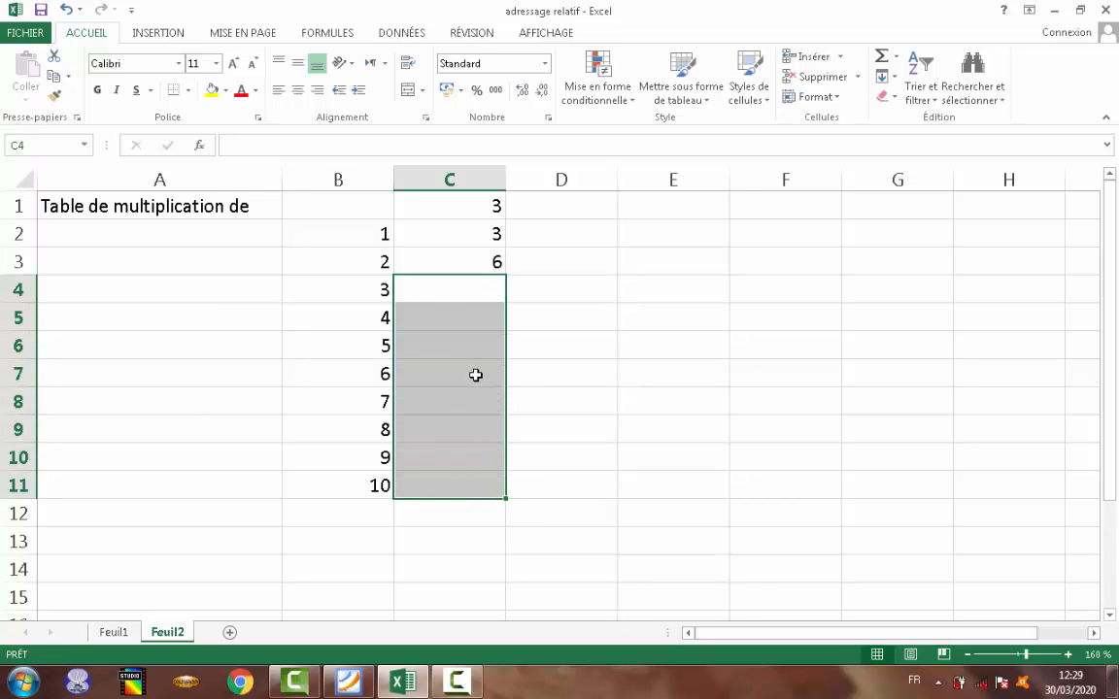
click(460, 289)
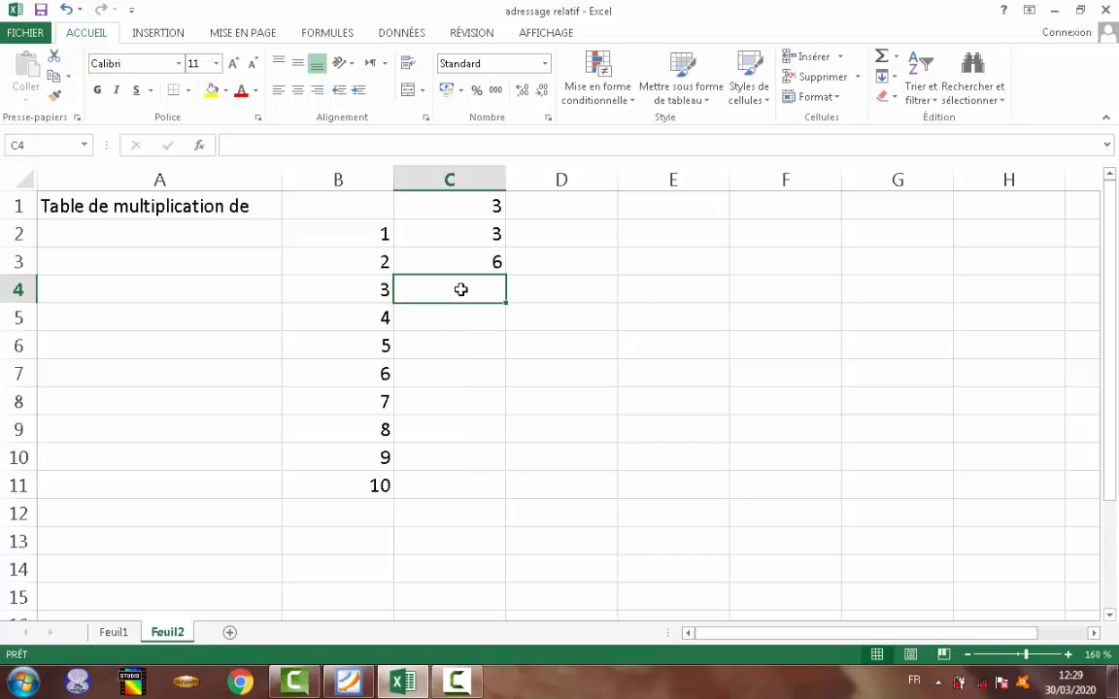
Compare the formulas in C2 and C3 with the cells they reference in columns B and C.
click(485, 238)
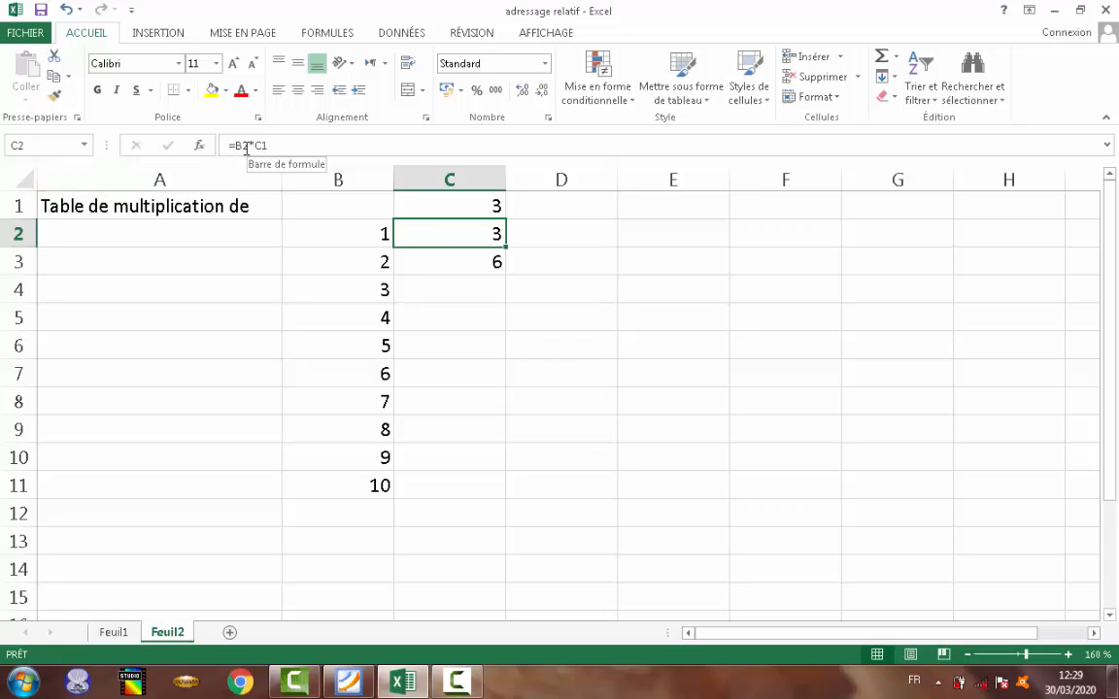
click(363, 231)
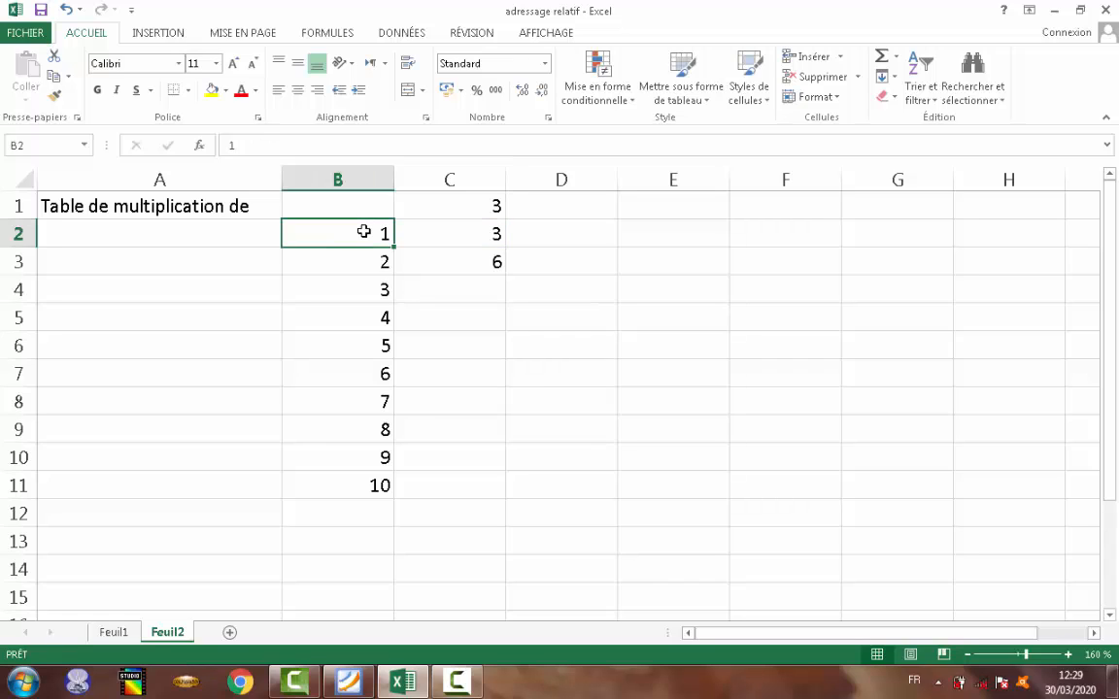
click(462, 234)
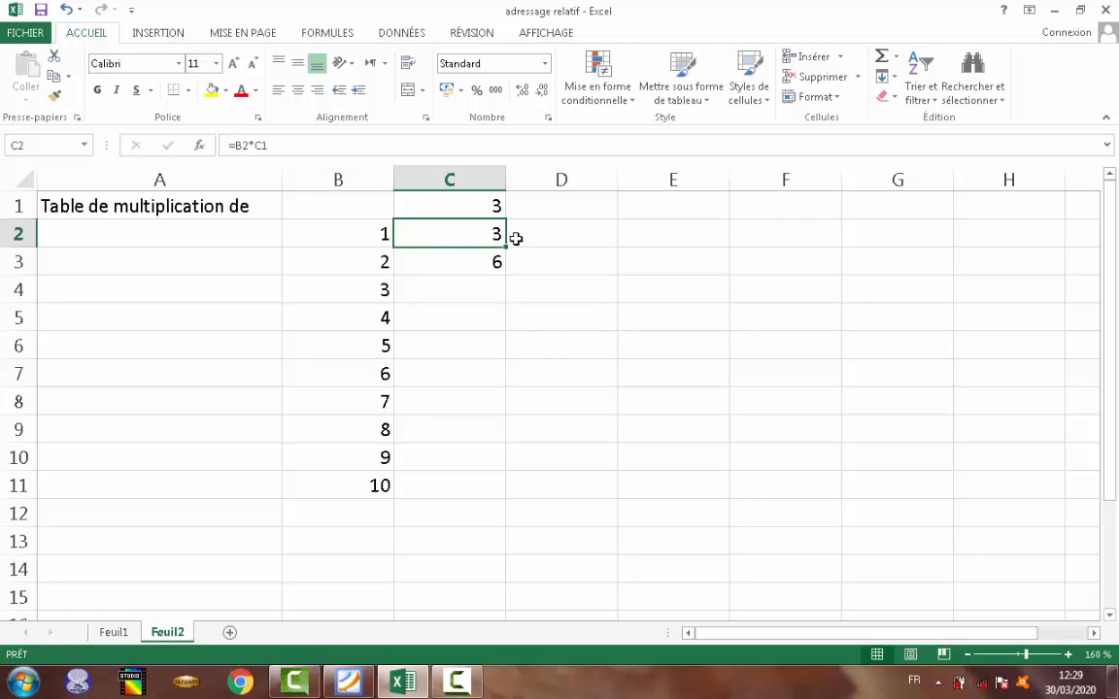
click(449, 263)
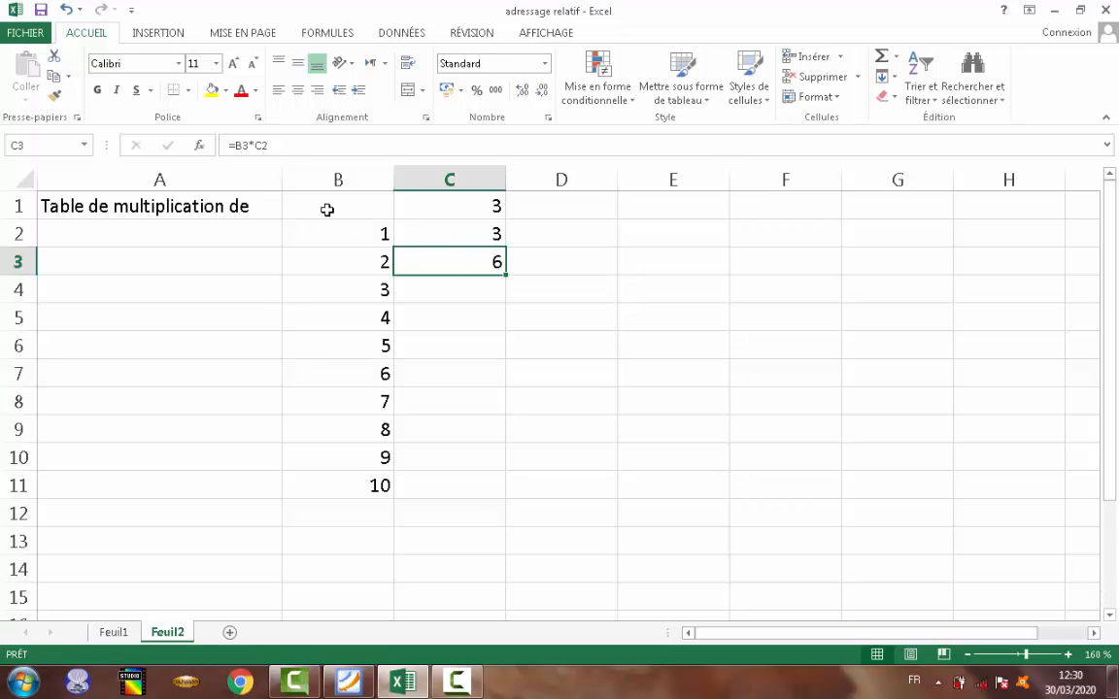
click(370, 258)
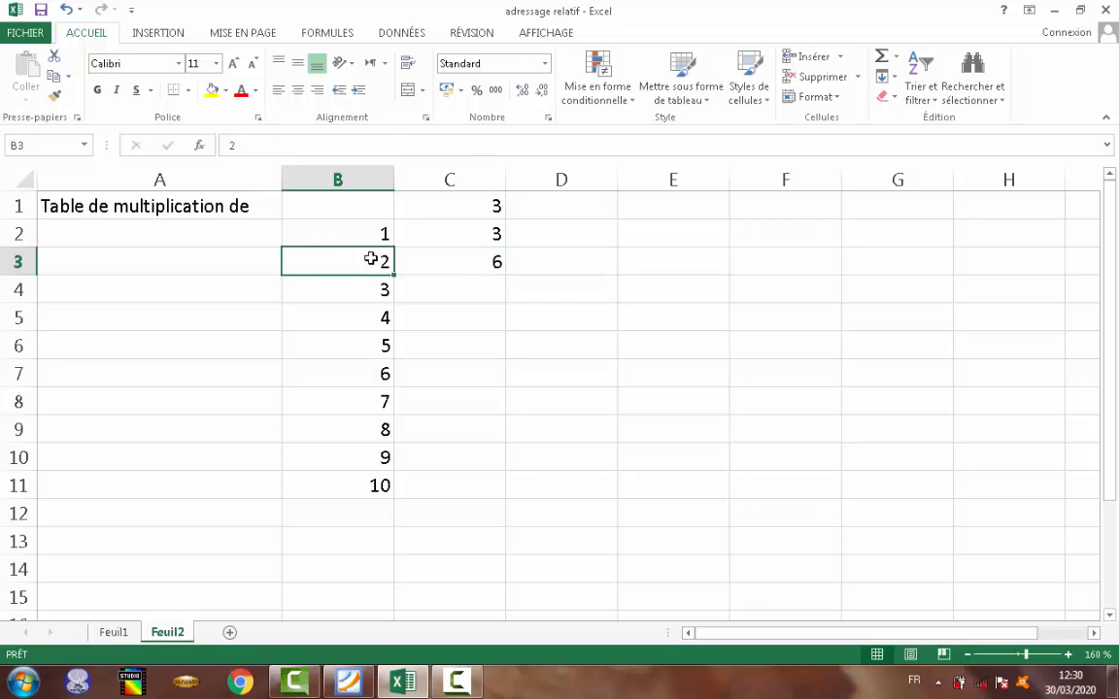
click(445, 264)
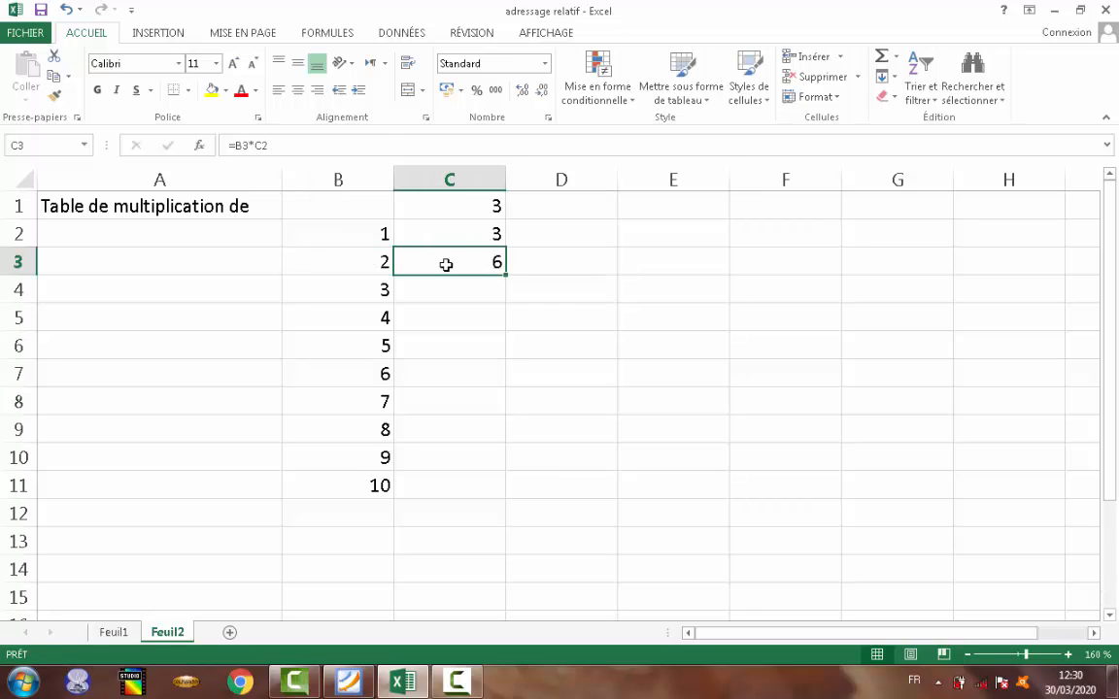
click(496, 233)
click(489, 205)
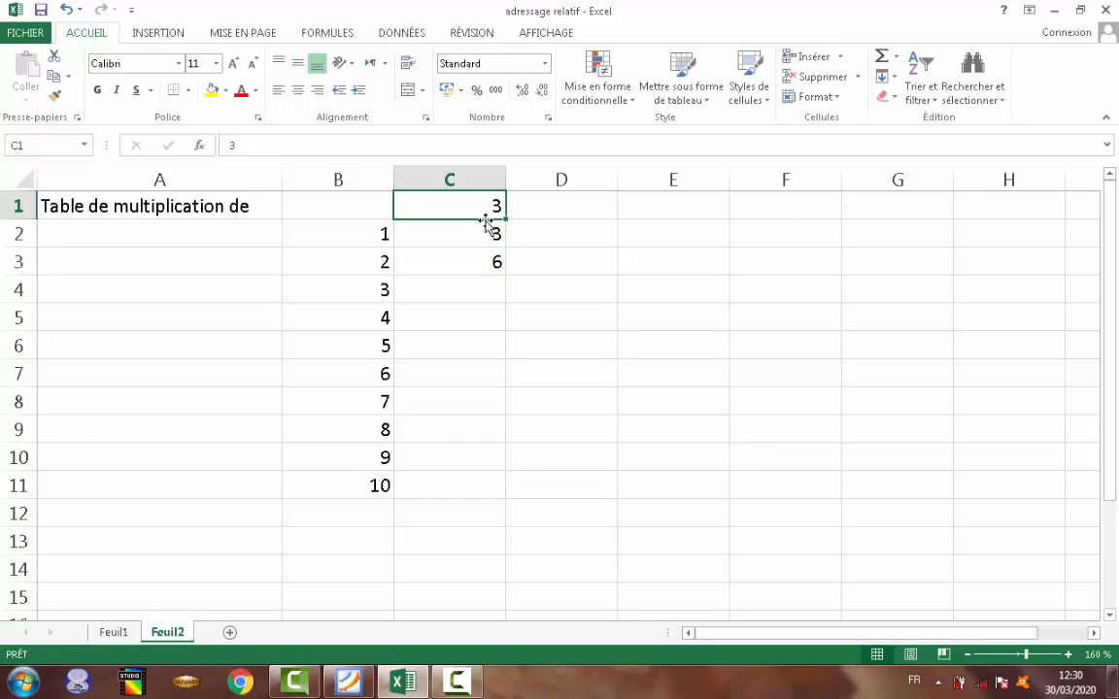
click(490, 233)
click(488, 263)
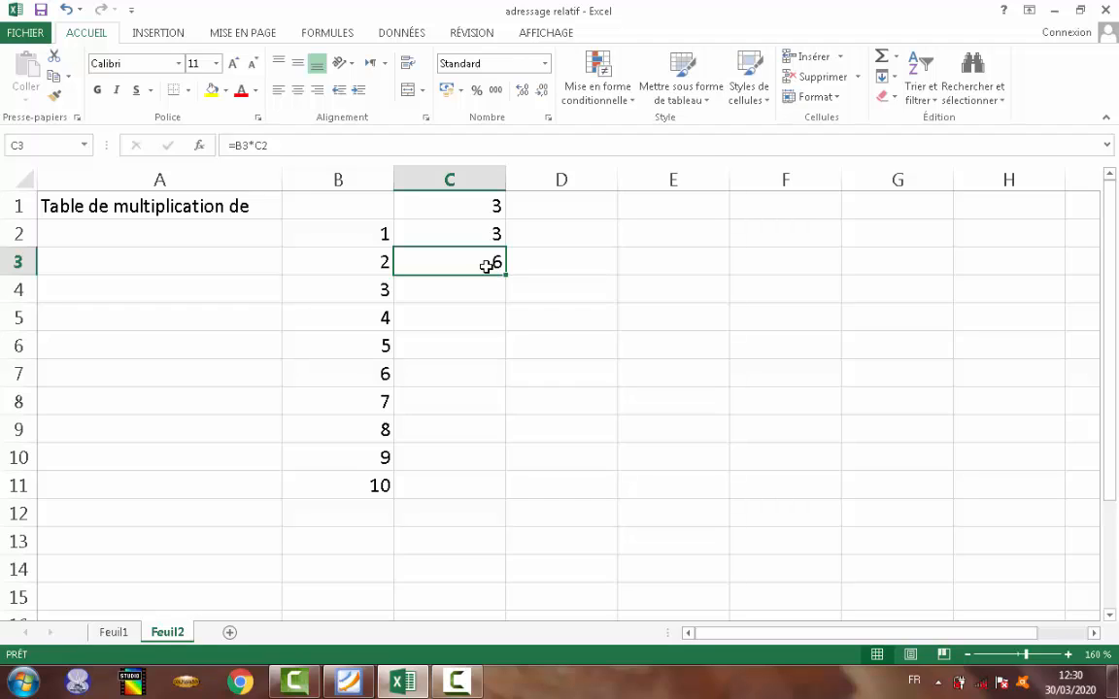
click(474, 289)
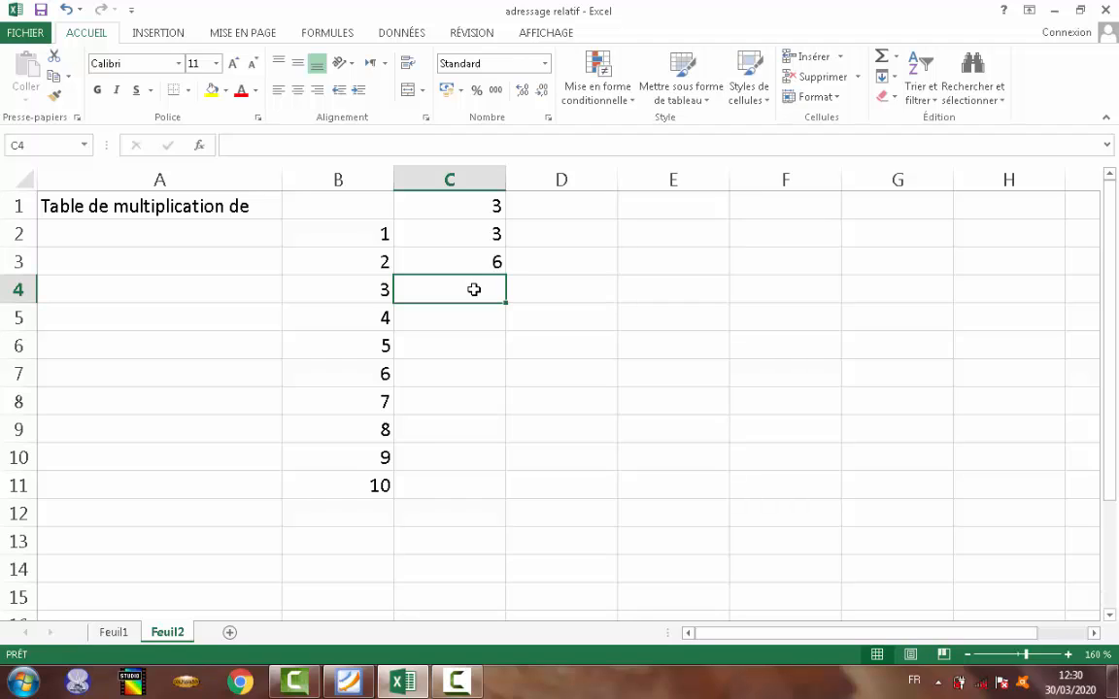
Replace the formula in C2 with =B2*3, using the constant 3 in place of the reference to C1.
click(471, 233)
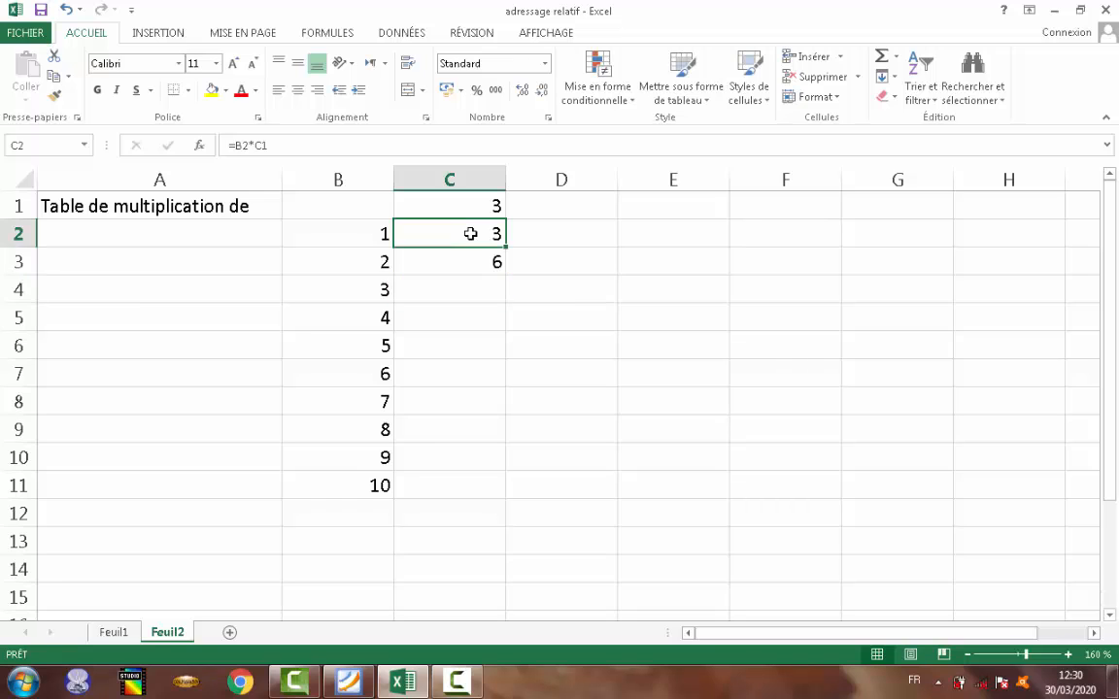
text(=)
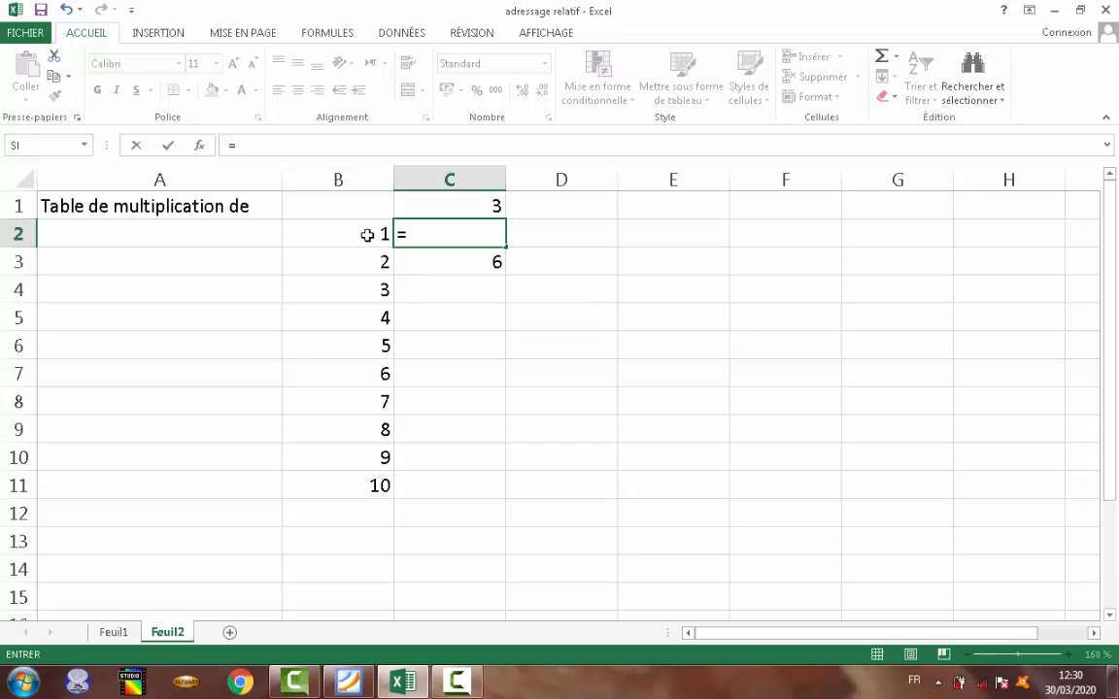
click(367, 235)
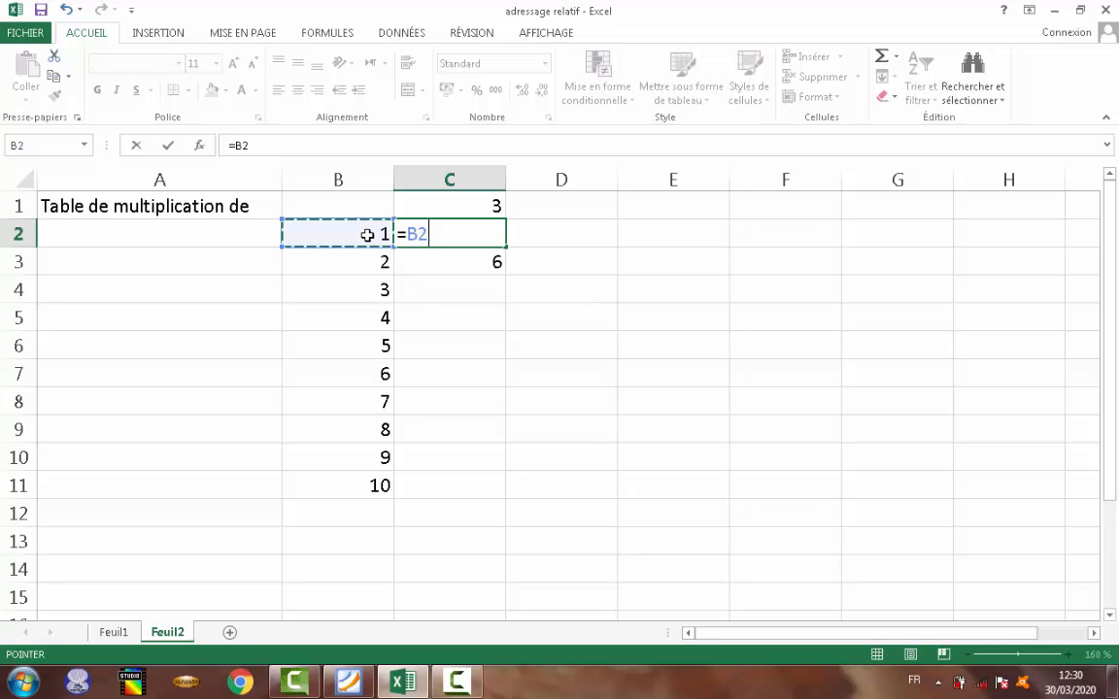
text(*)
click(475, 204)
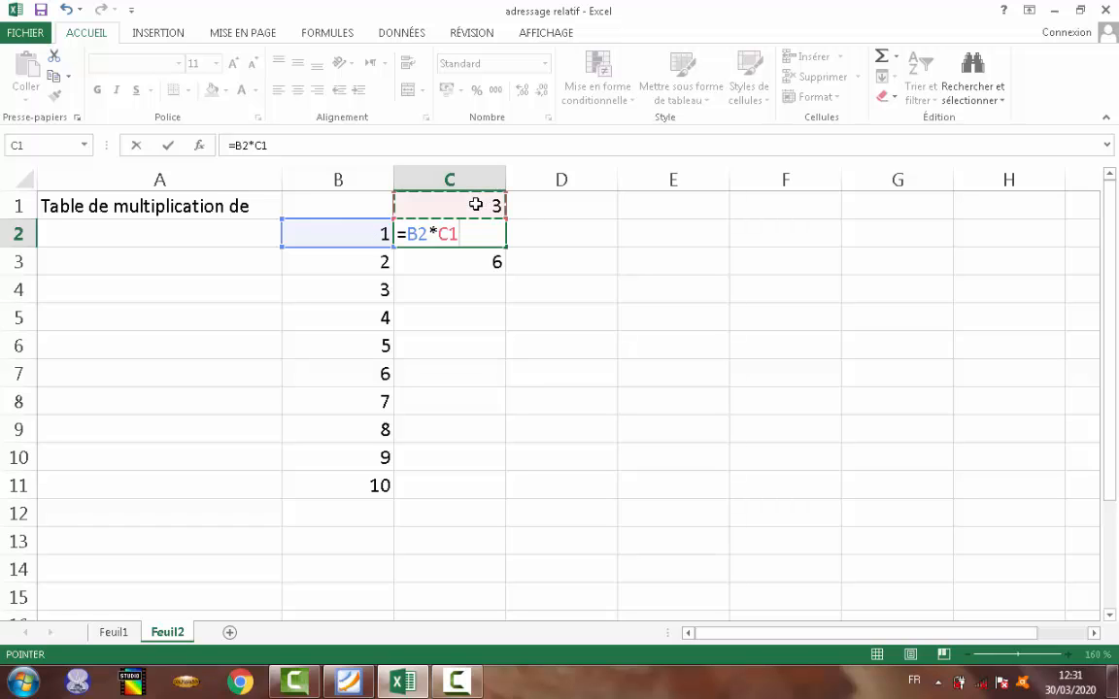
click(462, 236)
key(BackSpace)
key(BackSpace)
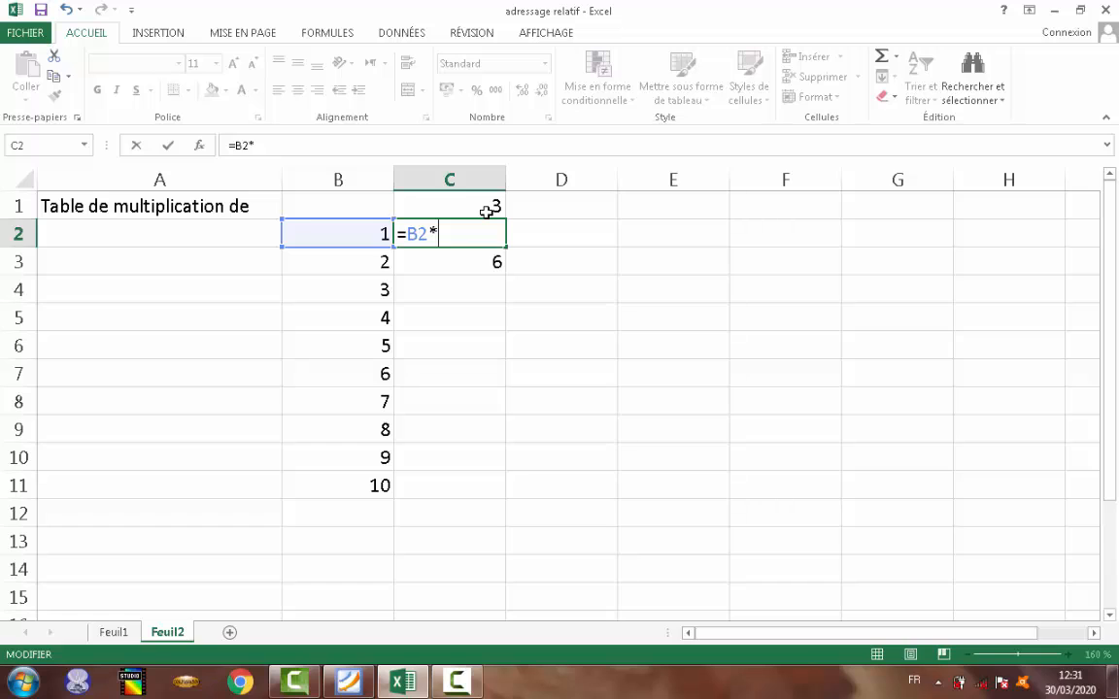
text(3)
key(Return)
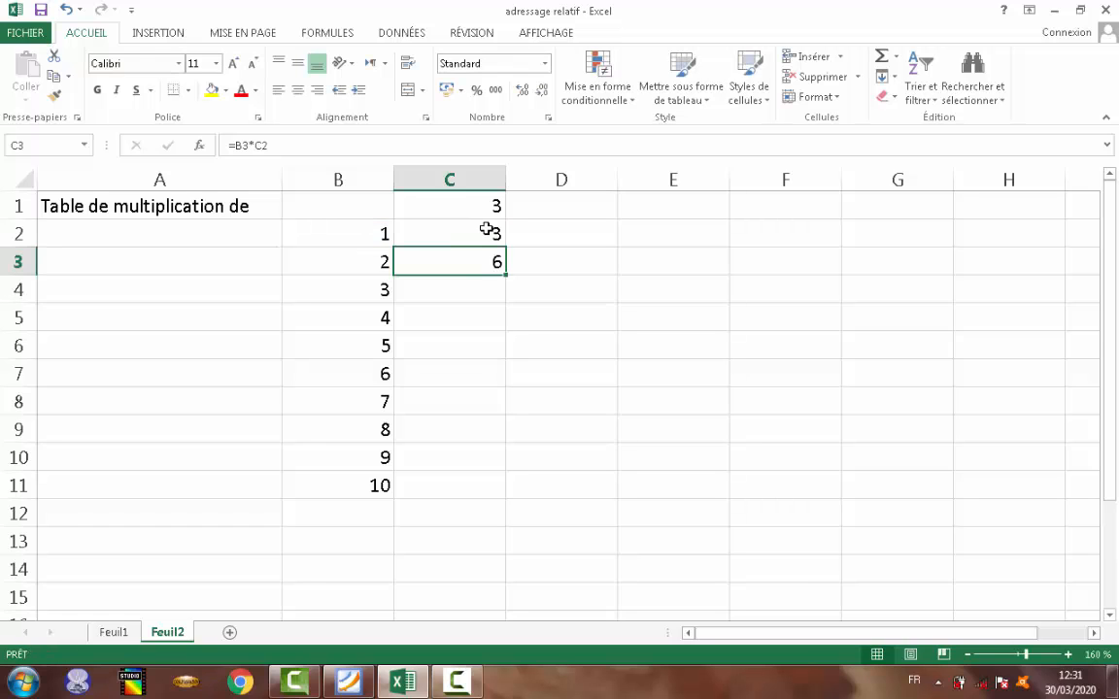
Fill the constant-based formula from C2 down to C11 and inspect the formulas in several filled cells.
click(489, 227)
click(508, 242)
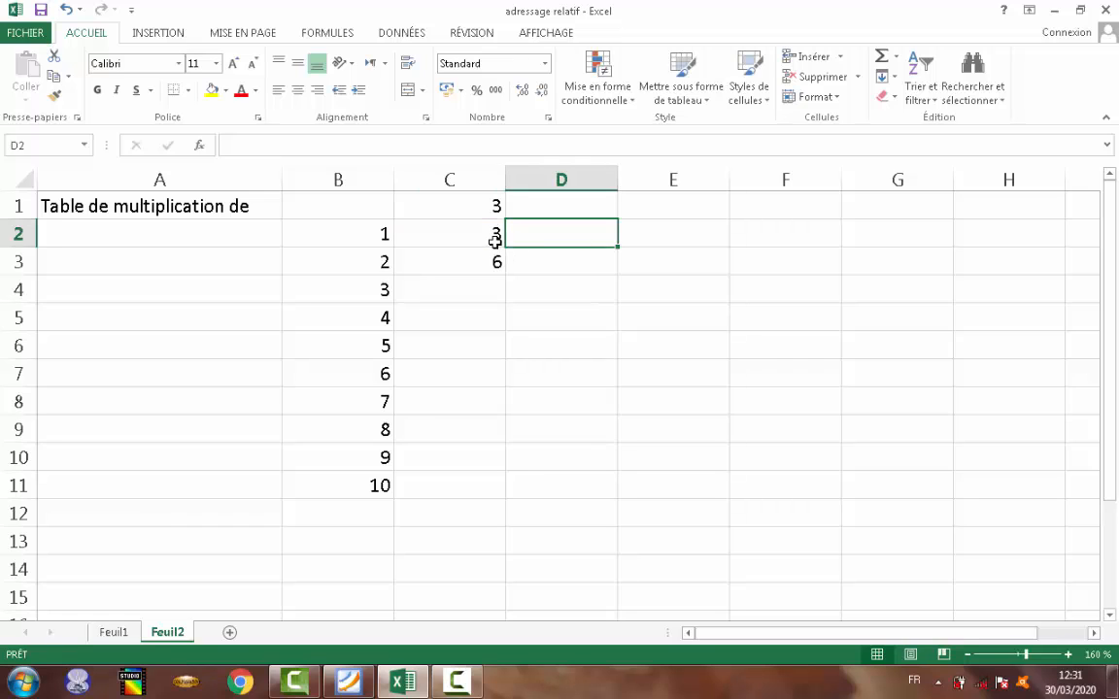
click(498, 241)
drag(506, 248, 503, 490)
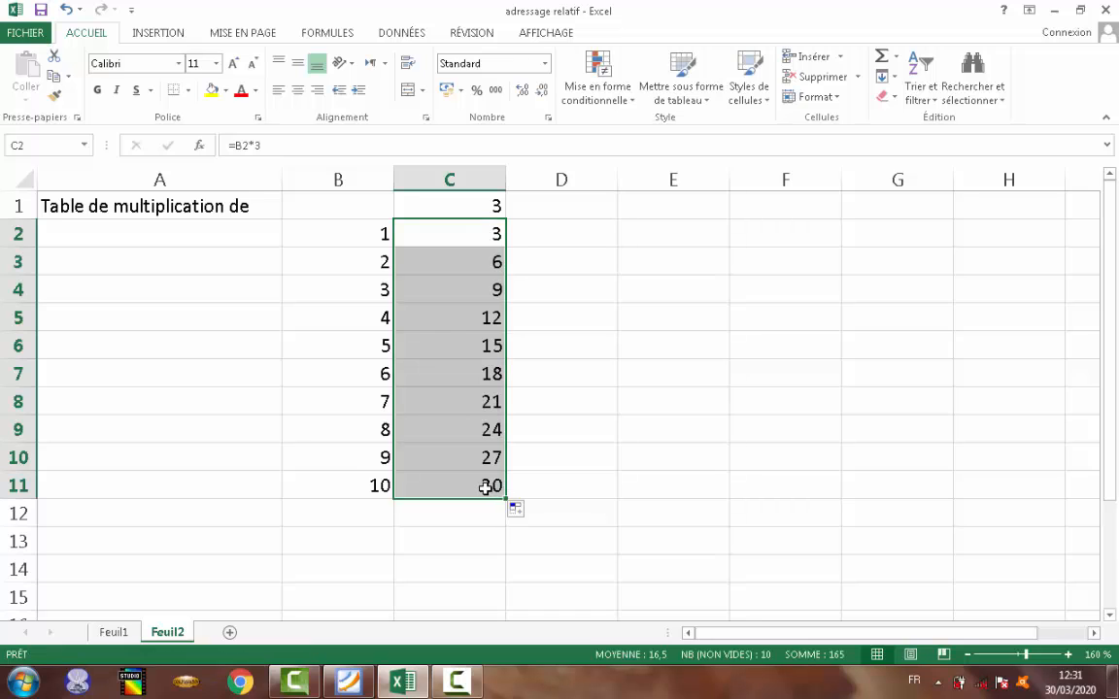
click(489, 484)
click(470, 408)
click(474, 351)
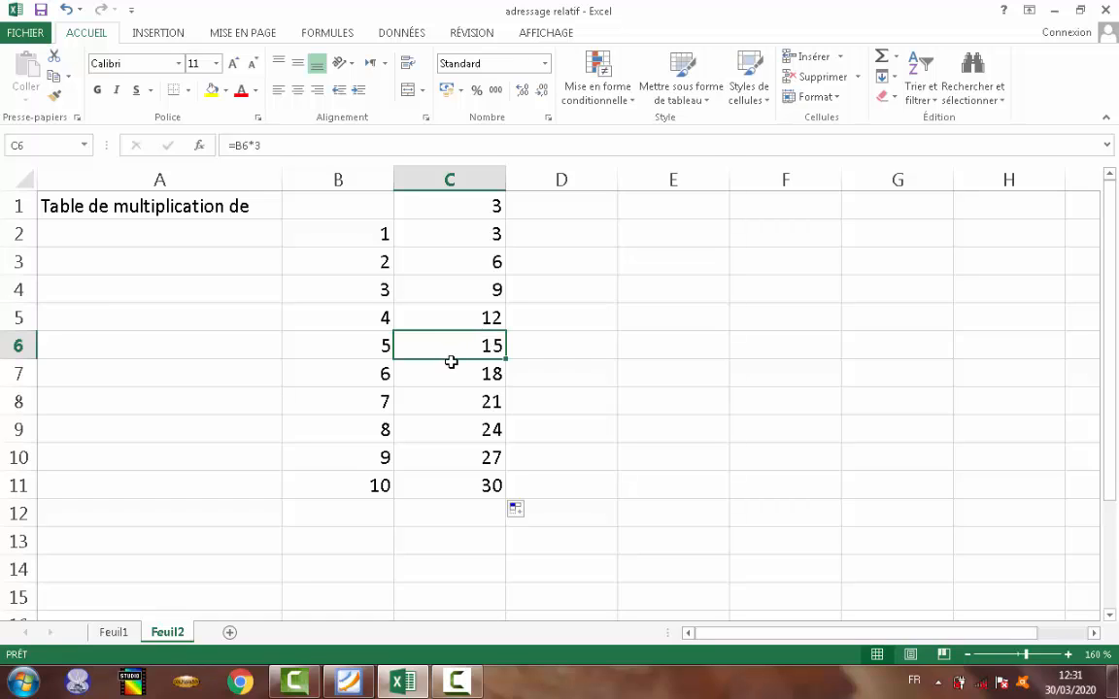
click(468, 233)
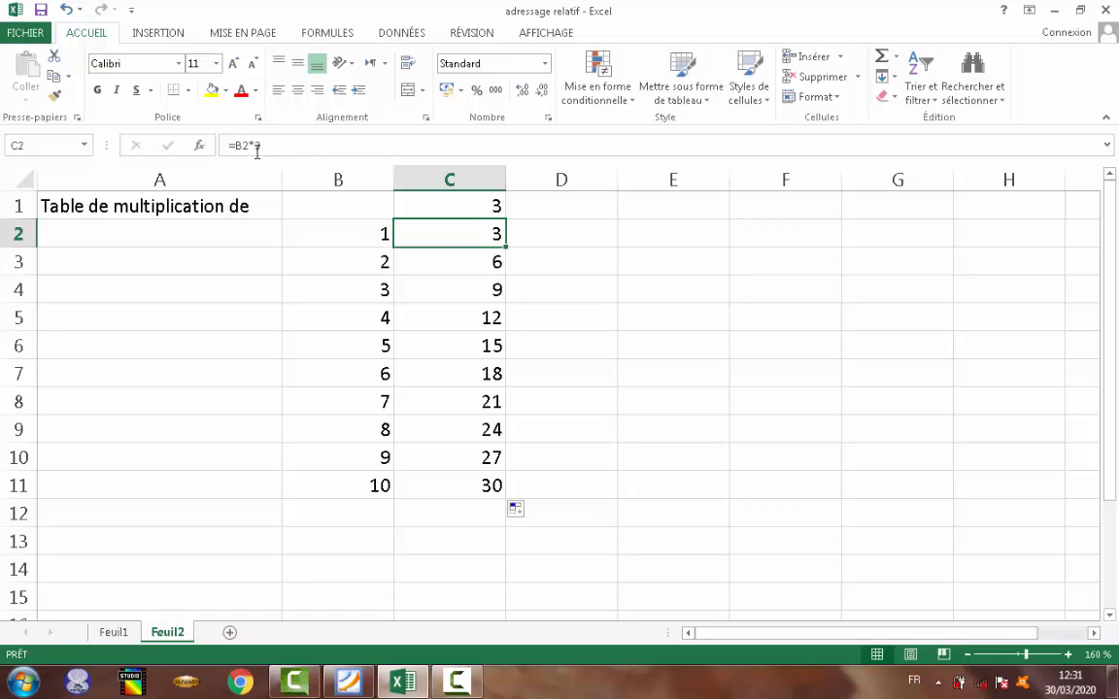
Change the multiplier in C1 to 9 and check the formula in C2 against it.
click(479, 206)
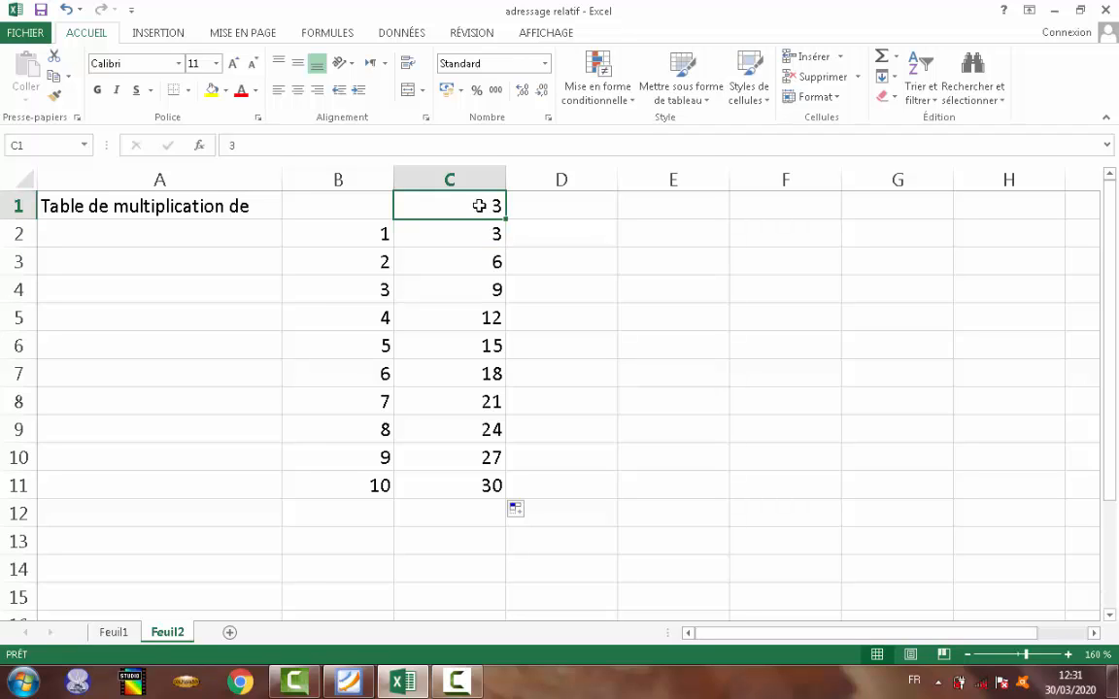
text(')
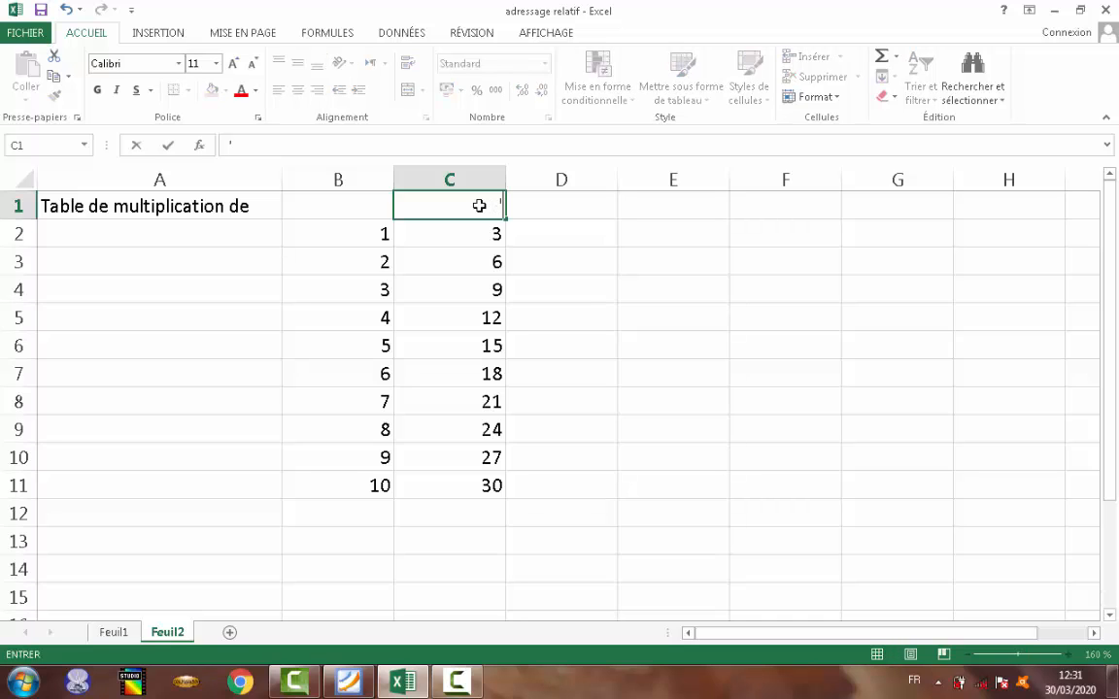
text(9)
click(559, 253)
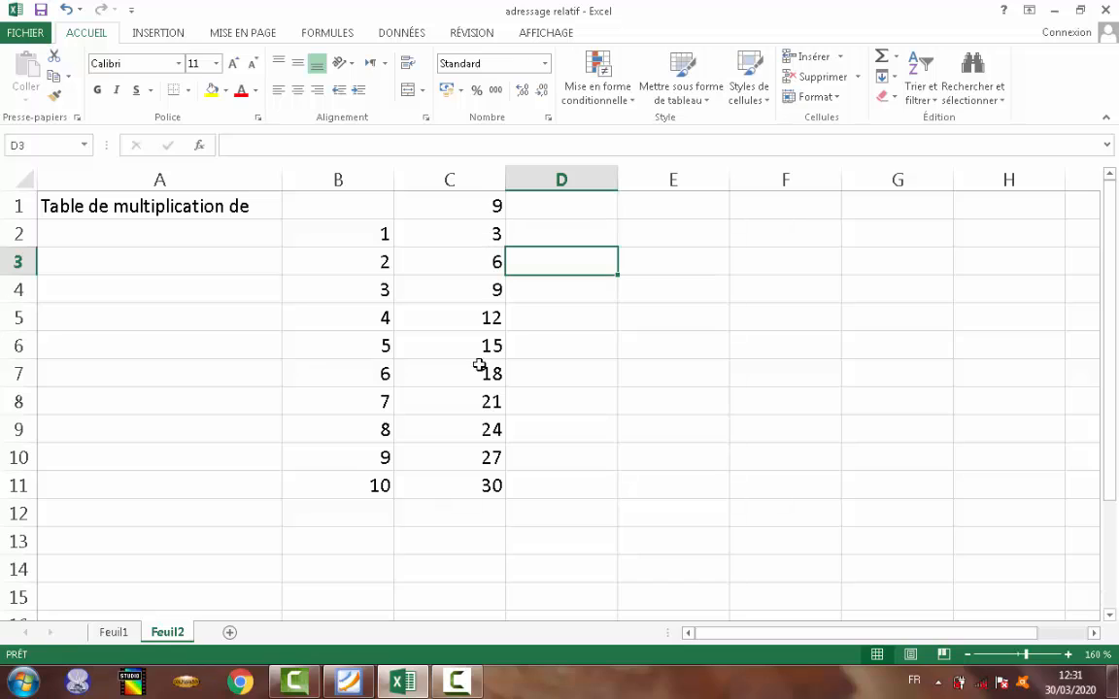
click(471, 209)
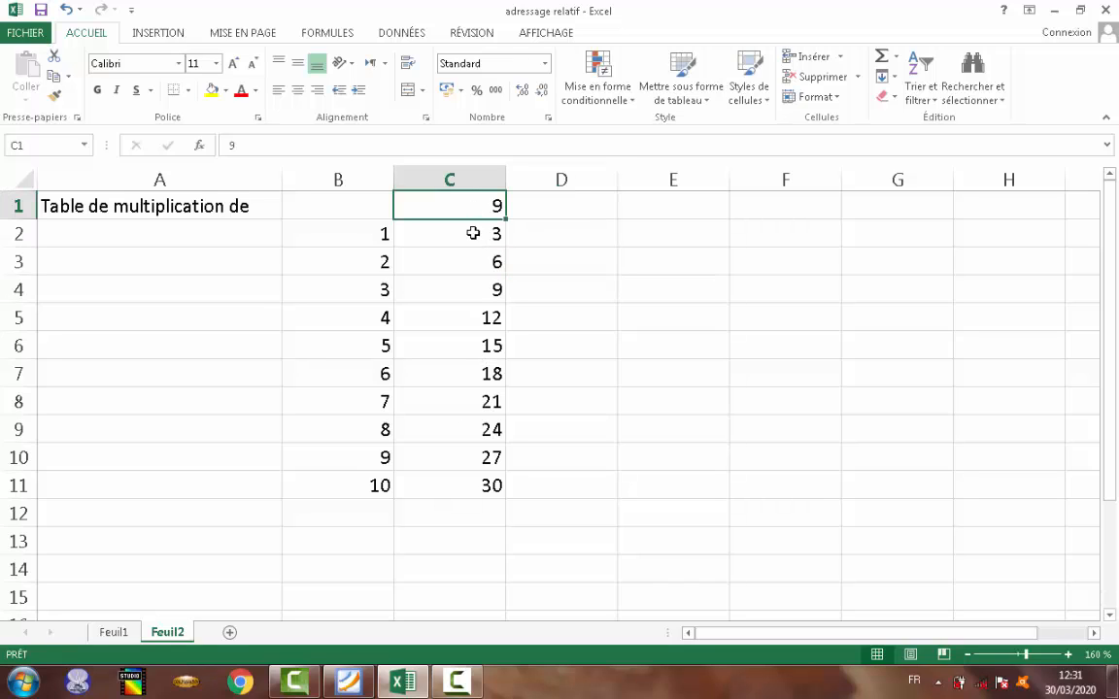
click(473, 238)
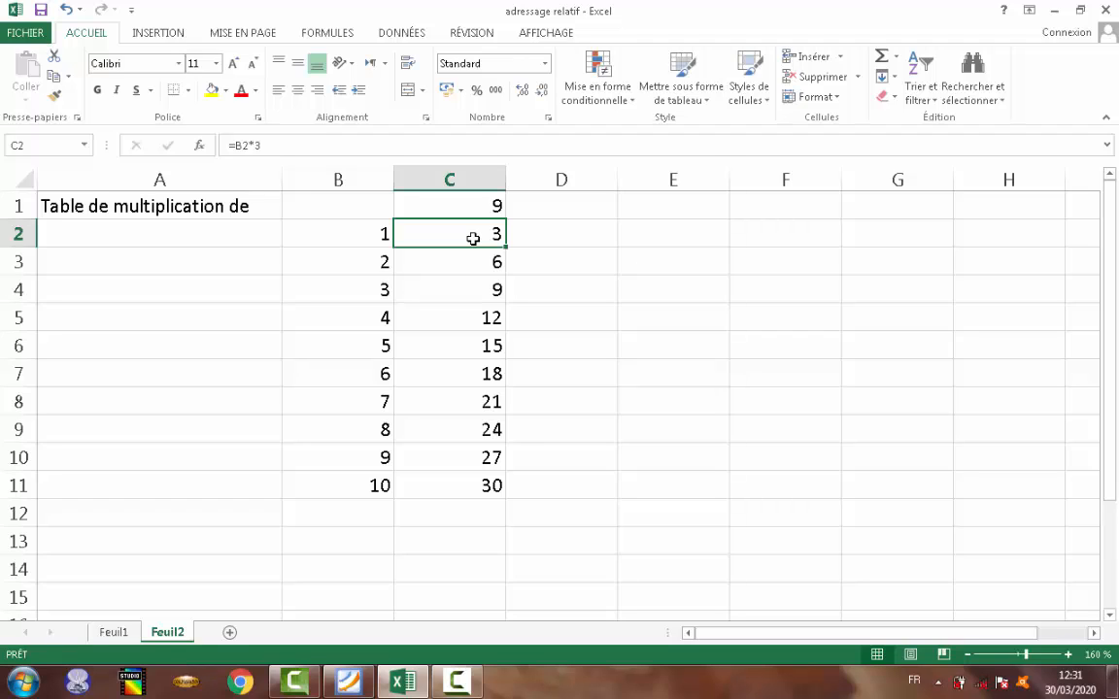
Set the multiplier in C1 back to 3.
click(475, 204)
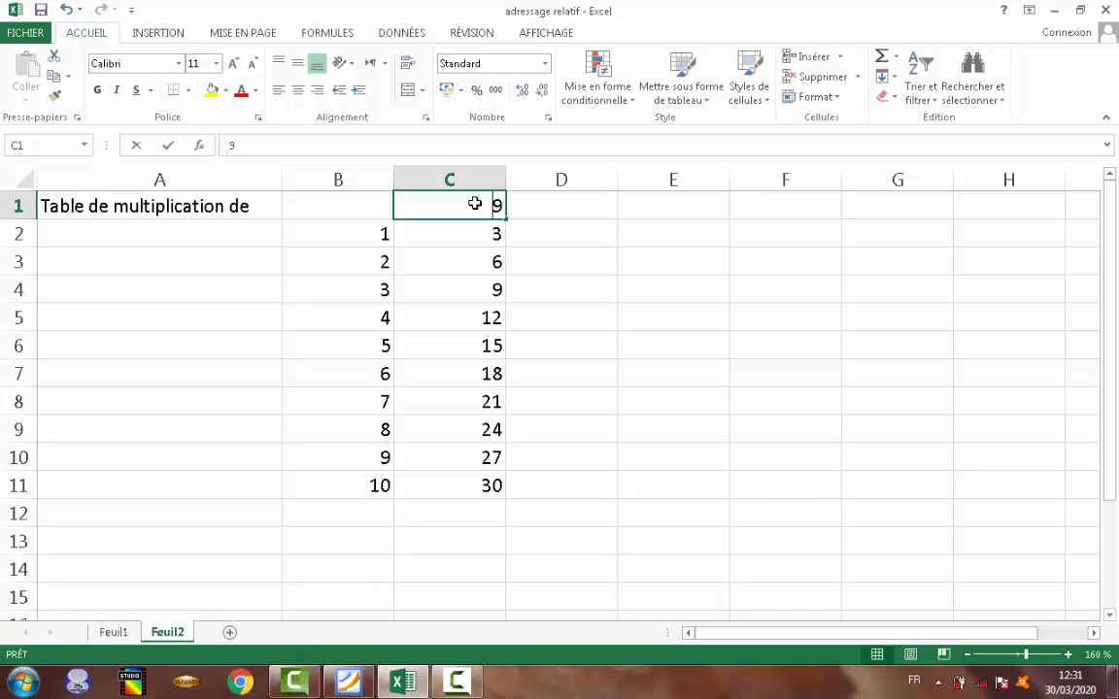
text(3)
click(484, 233)
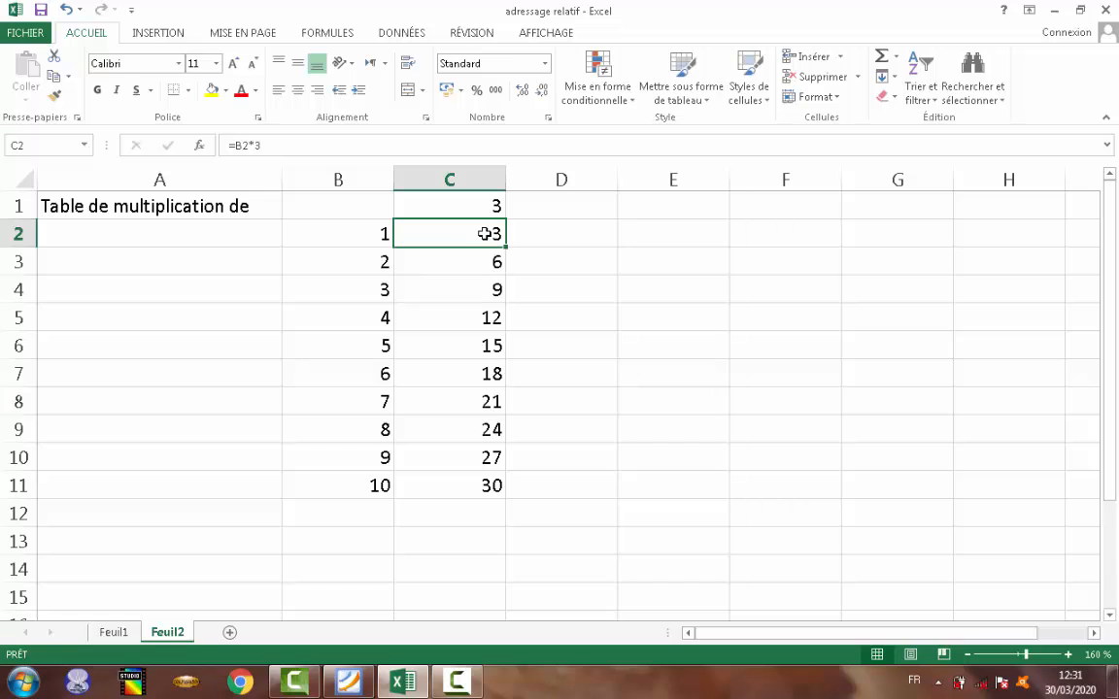
Replace the formula in C2 with =B2*C1, using a reference to the multiplier cell in place of the constant.
double_click(484, 233)
key(Escape)
text(=)
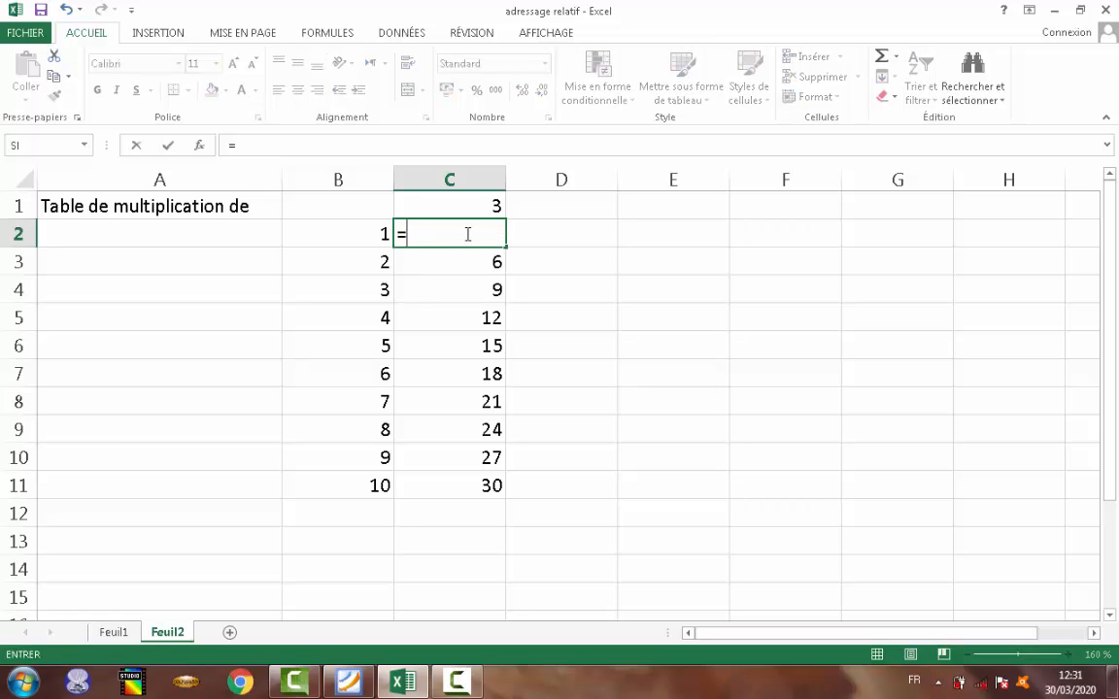
click(360, 234)
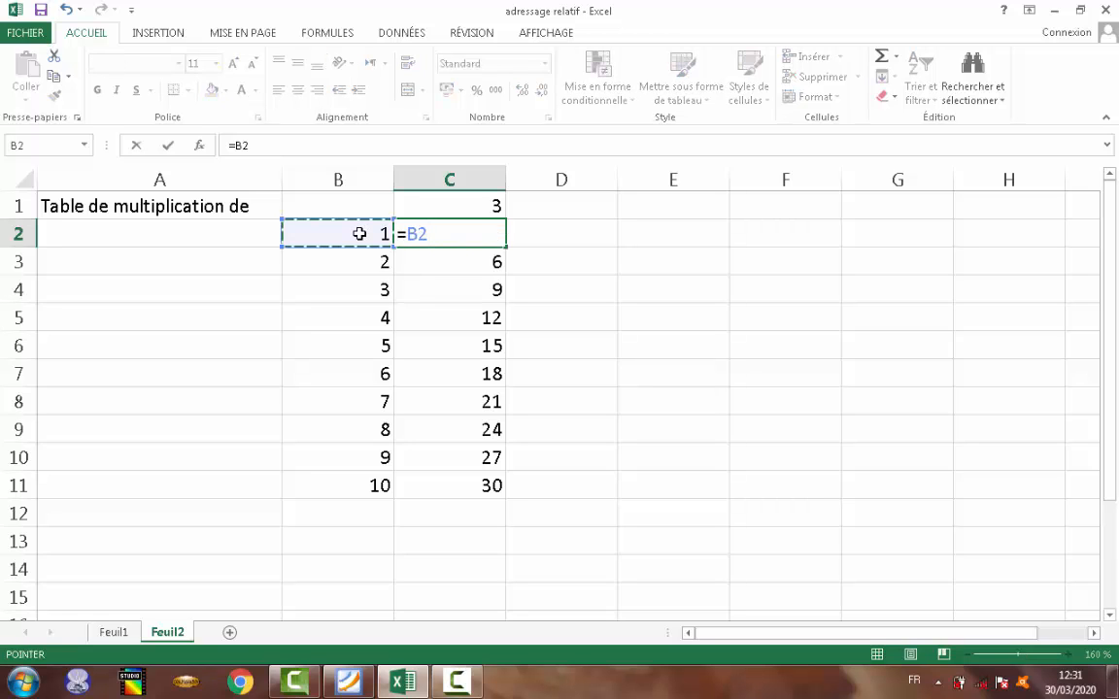
text(*)
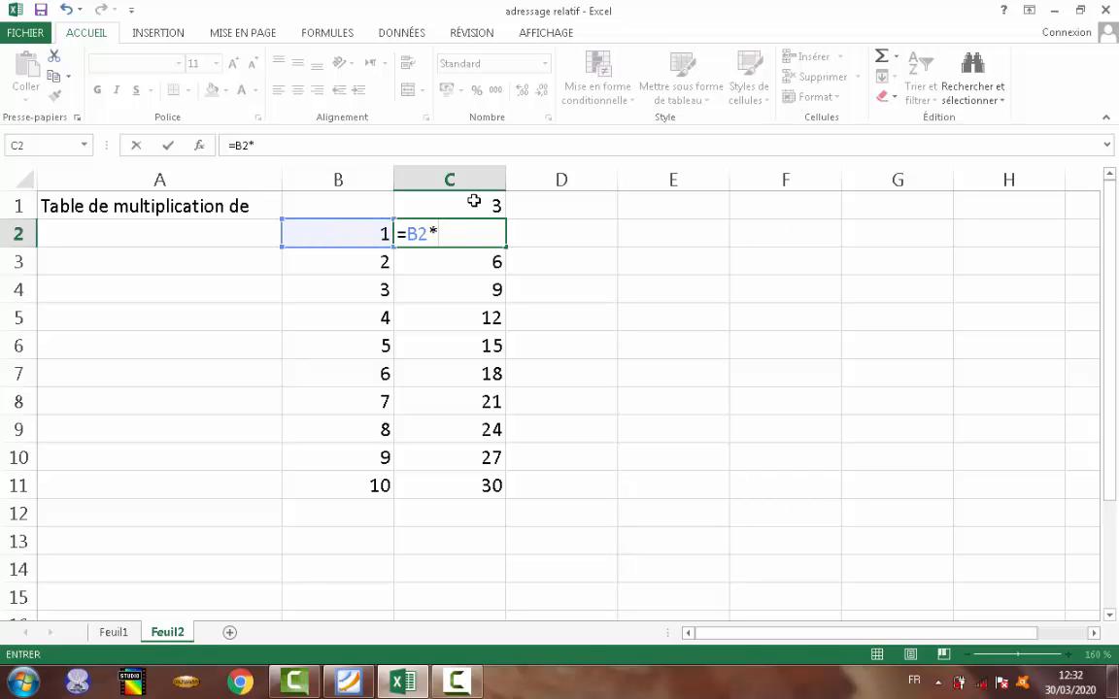
click(474, 198)
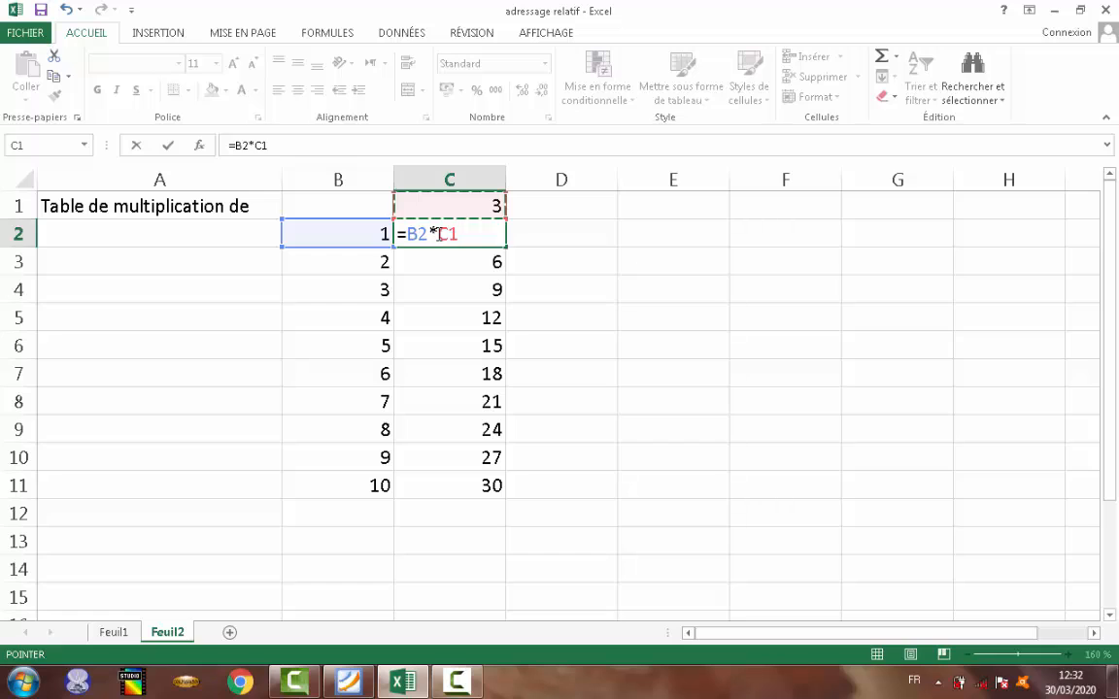
click(440, 234)
Switch to the lesson PDF in Foxit Reader, review its notes on absolute addressing, and return to Excel.
click(346, 685)
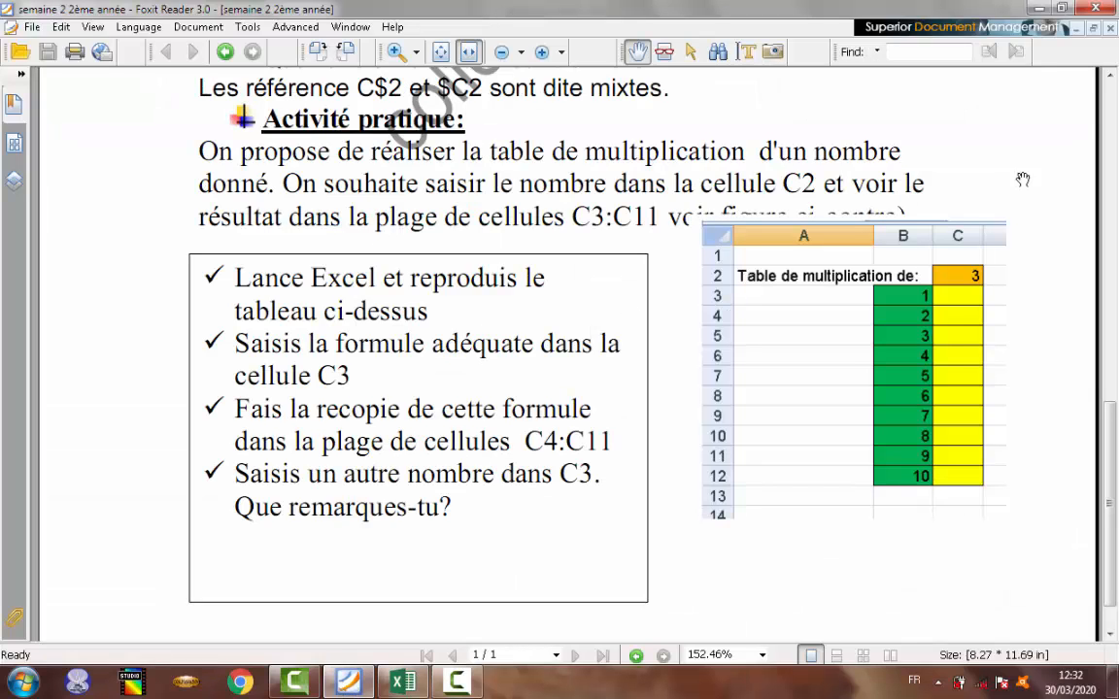
scroll(890, 128, up, 8)
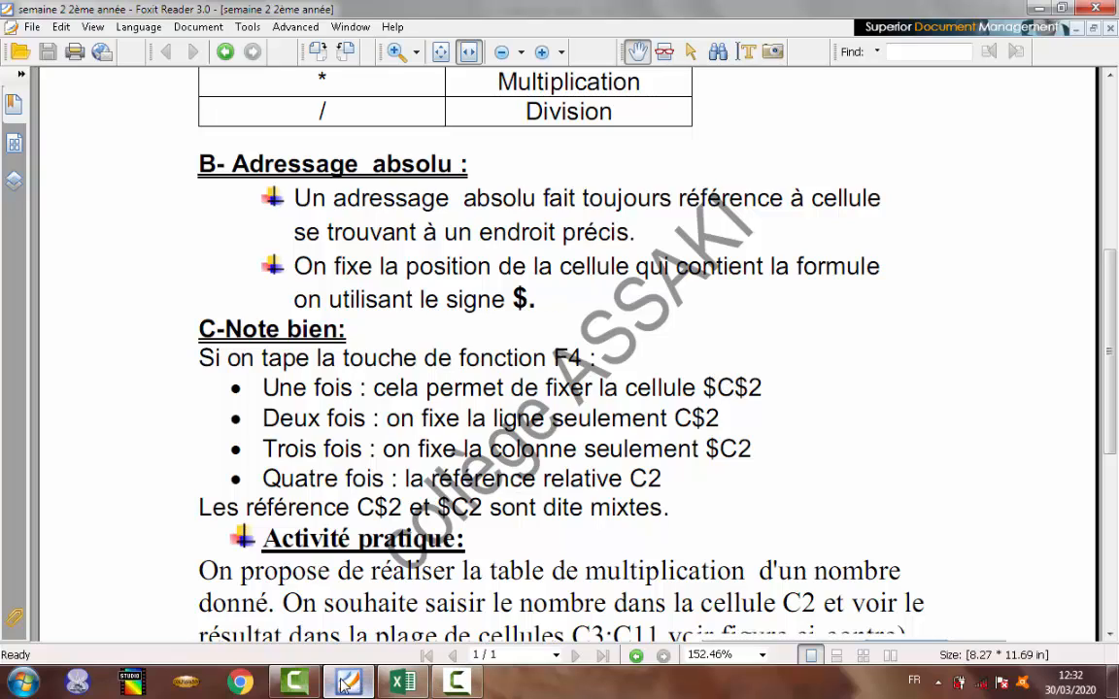
click(404, 683)
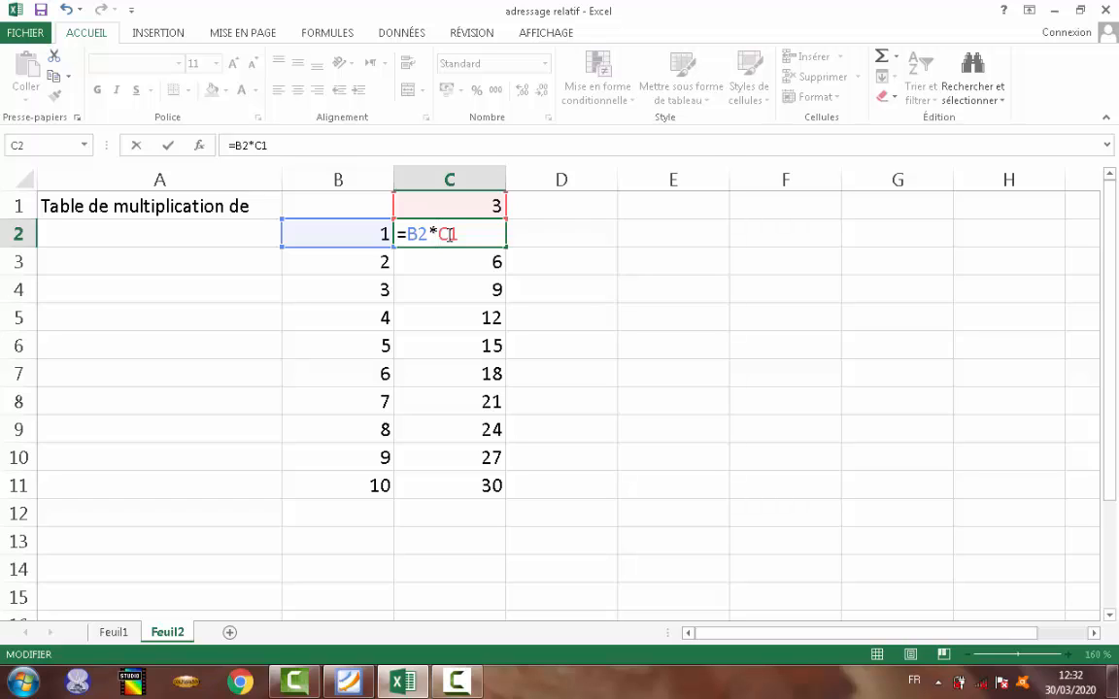
Make the C1 reference in C2 absolute so the formula is =B2*$C$1, and fill it down to C11.
key(F4)
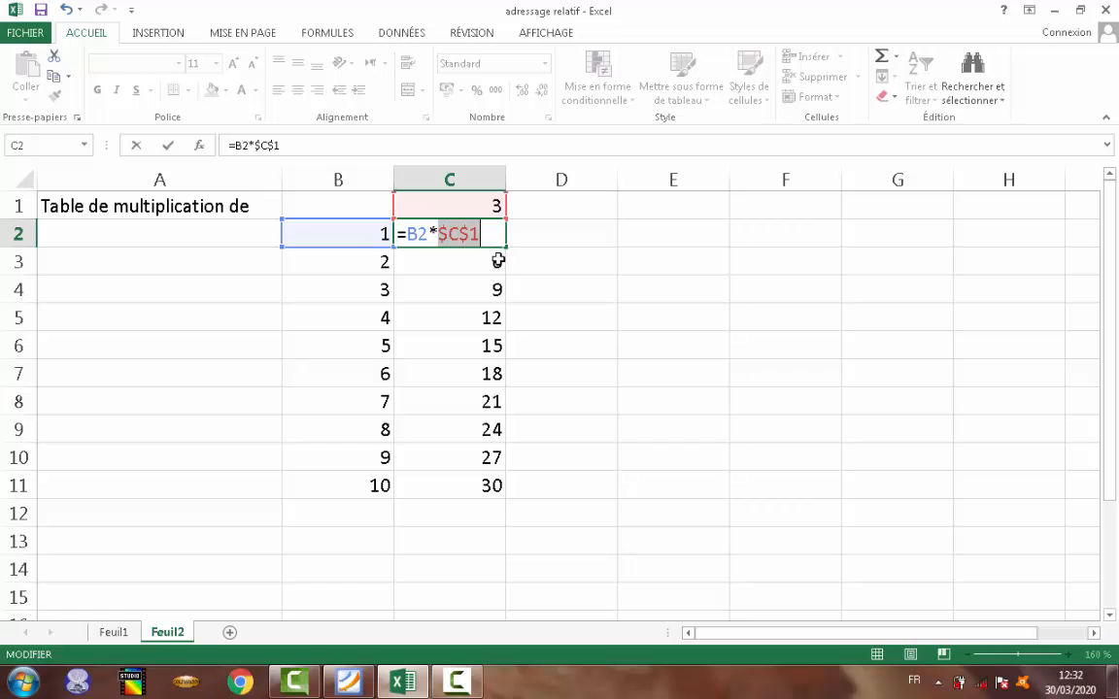
key(Return)
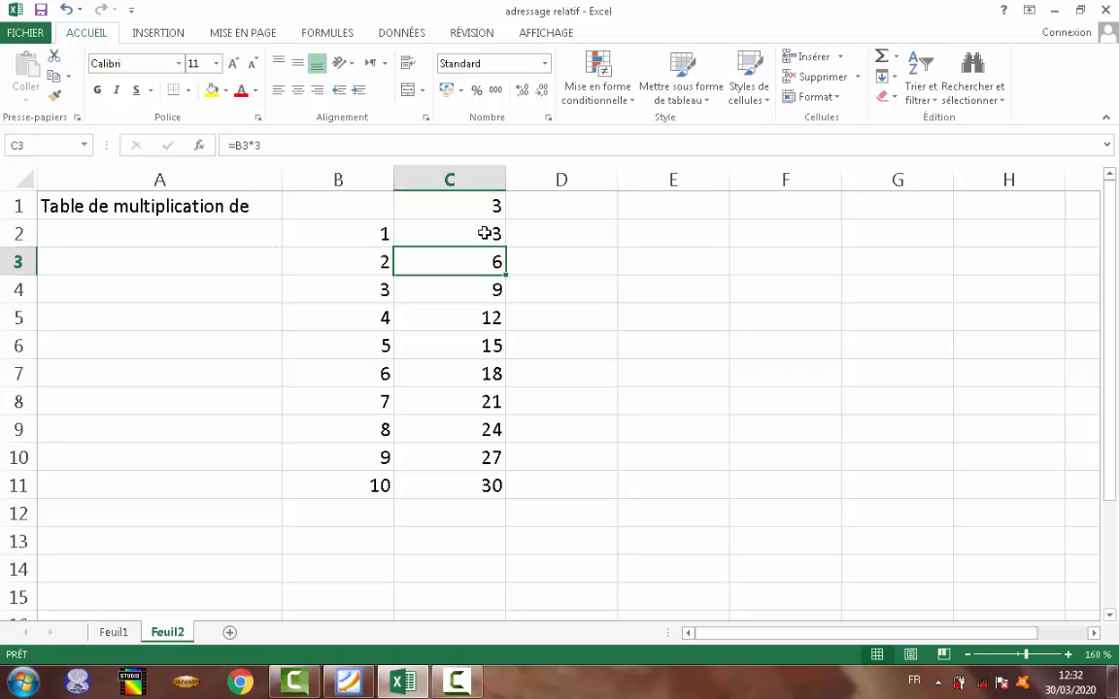
click(498, 238)
drag(506, 248, 502, 496)
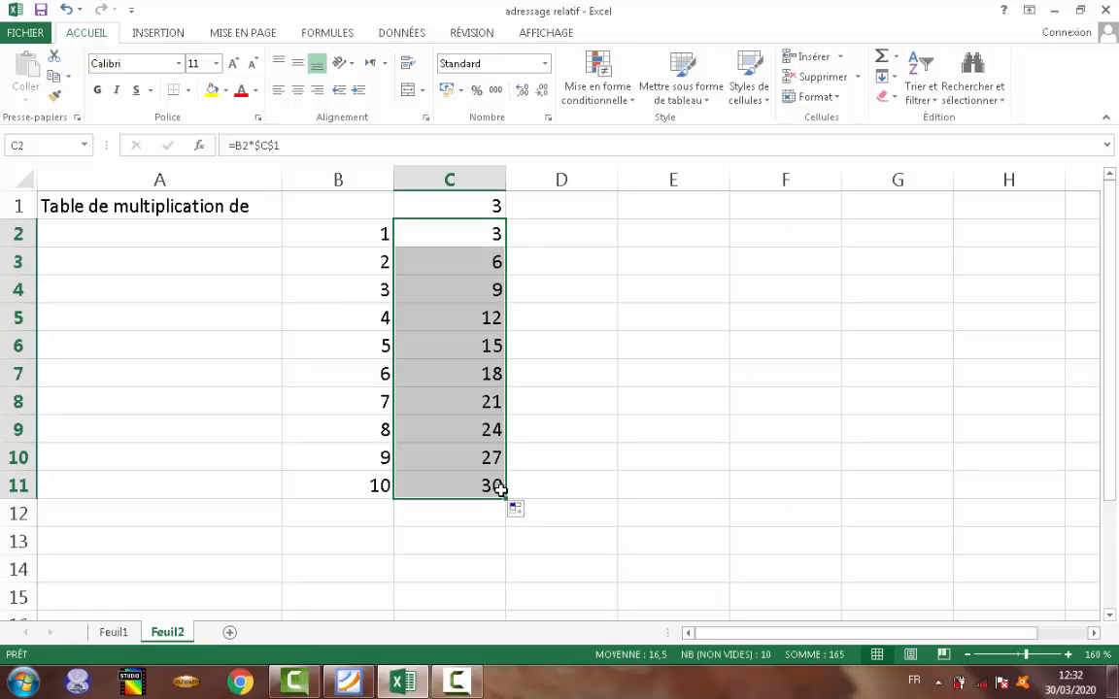
Set the multiplier in C1 to 9.
click(475, 210)
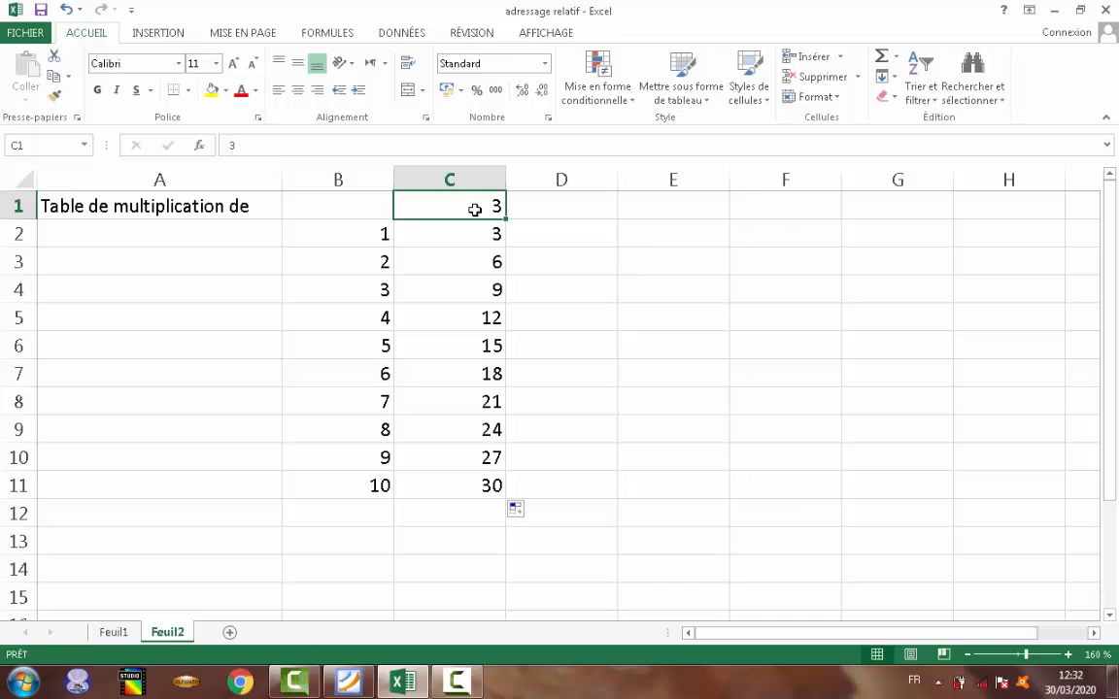
text(9)
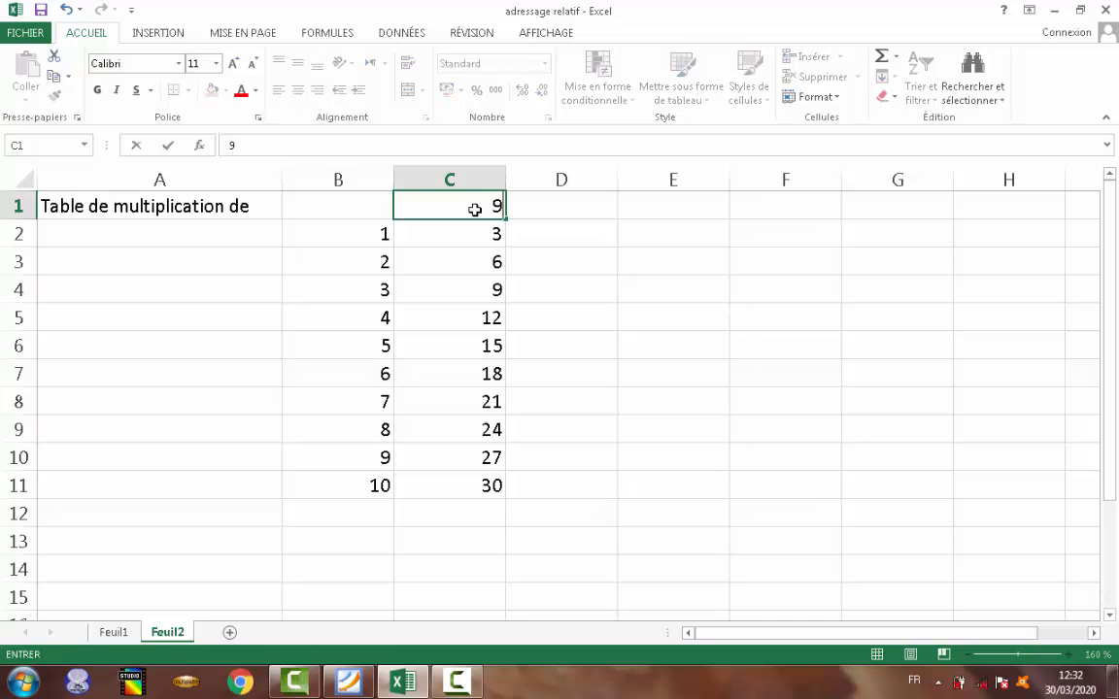
click(574, 230)
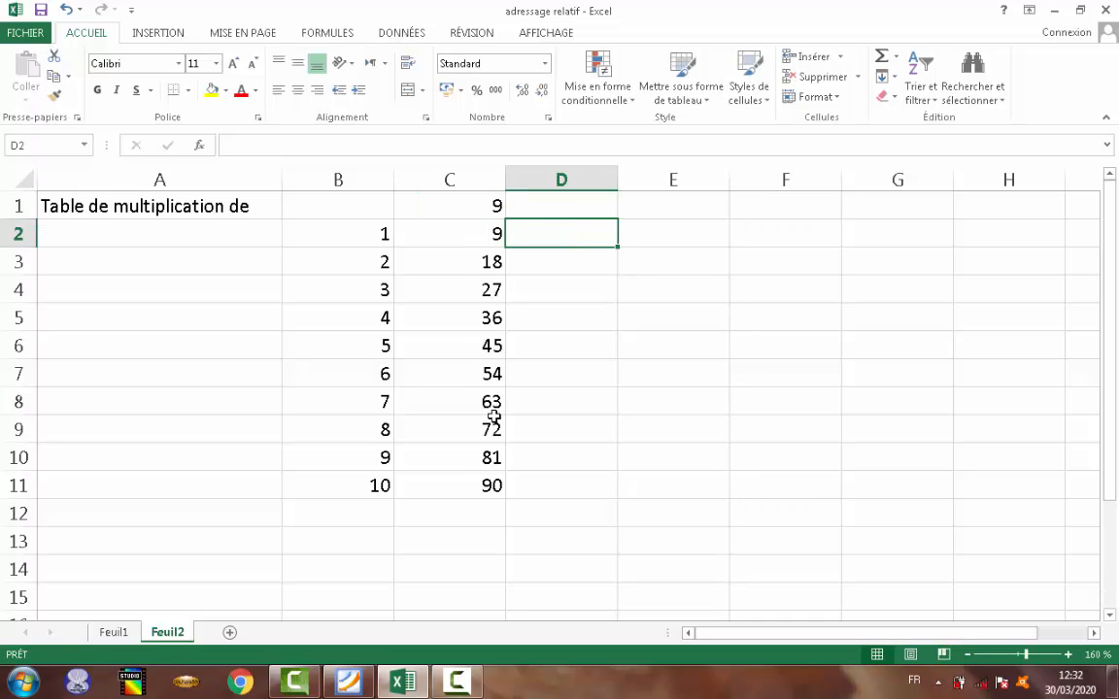
Examine the $C$1 reference in the C2 formula and recheck the reference-type notes in the Foxit Reader lesson PDF.
click(459, 237)
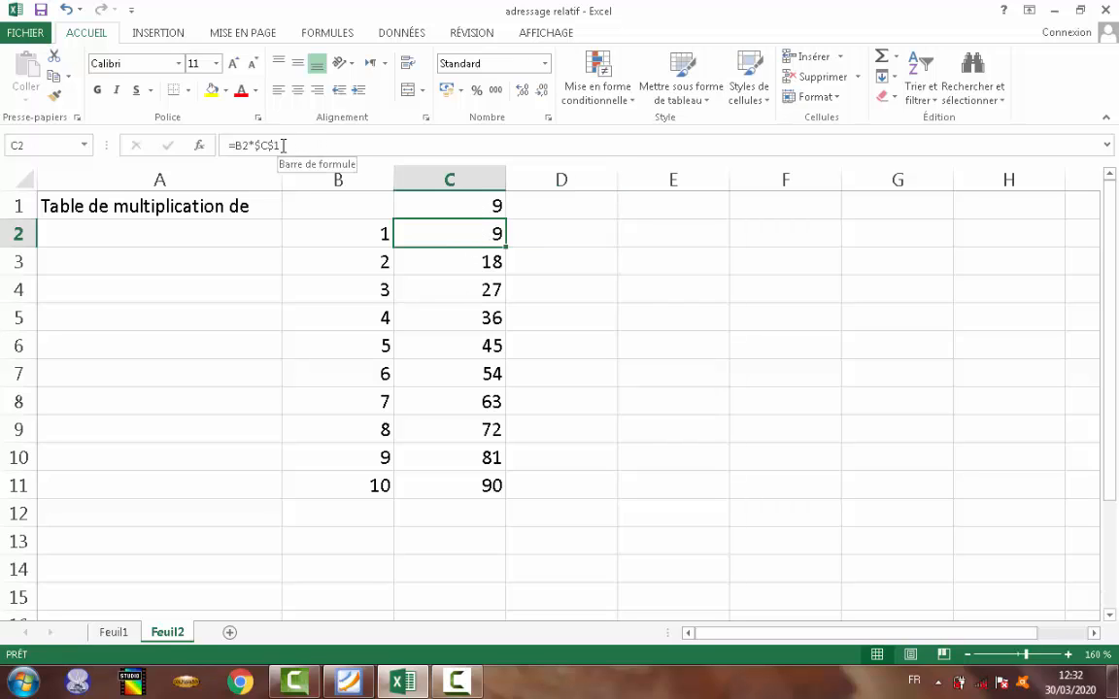
drag(281, 145, 255, 145)
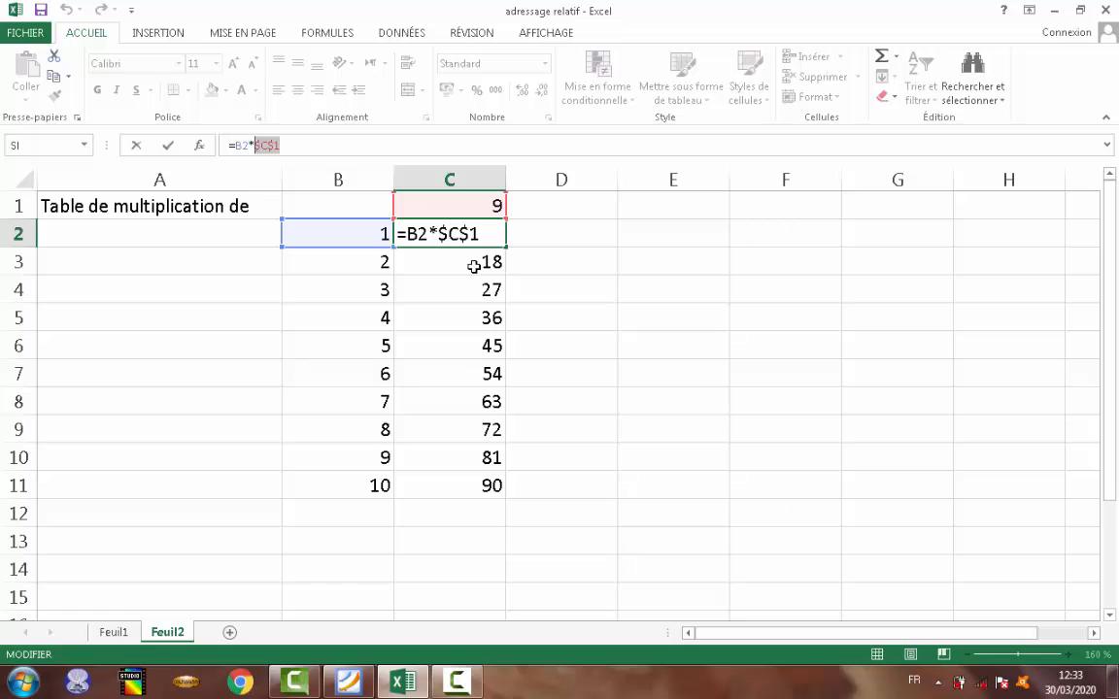
key(Return)
click(481, 232)
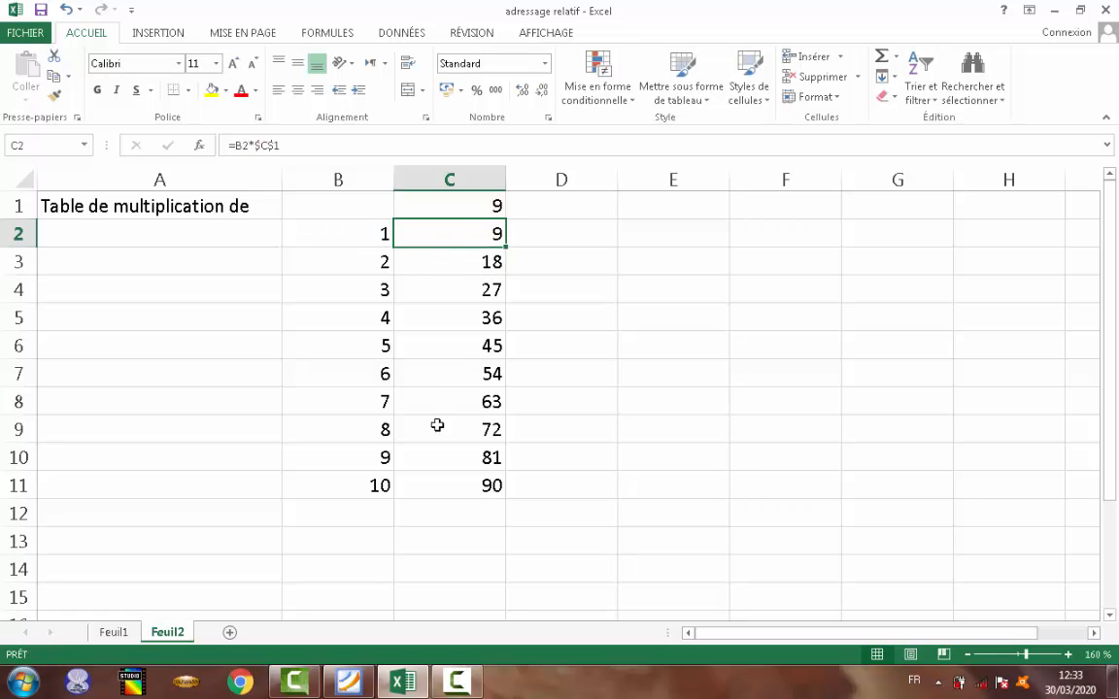
click(350, 682)
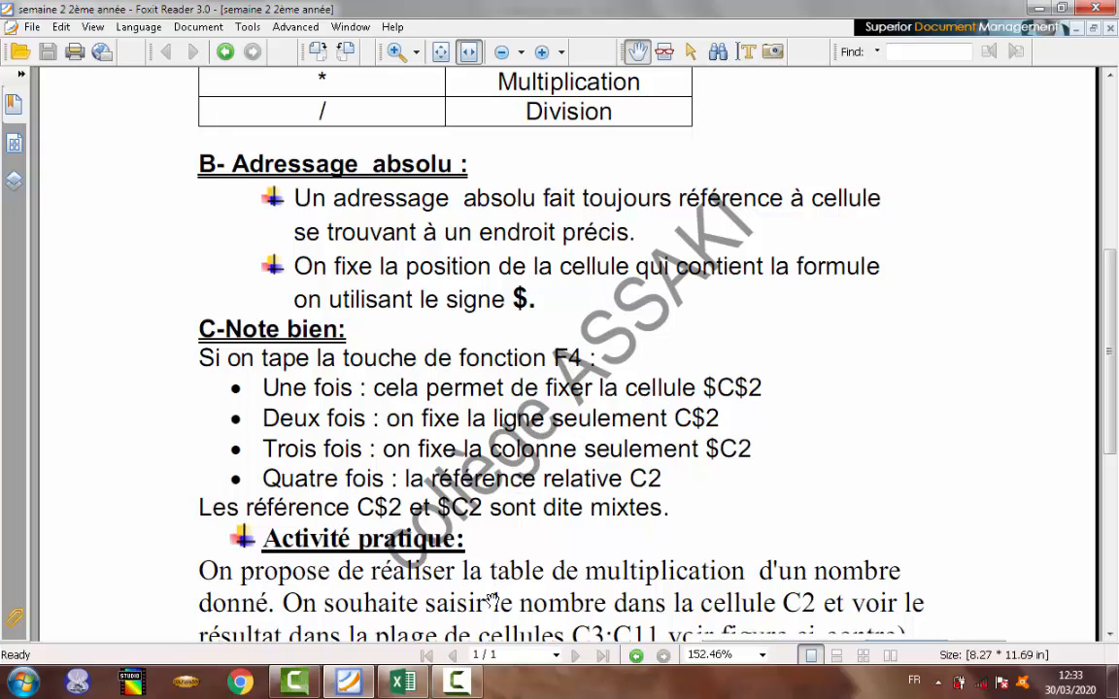
click(413, 688)
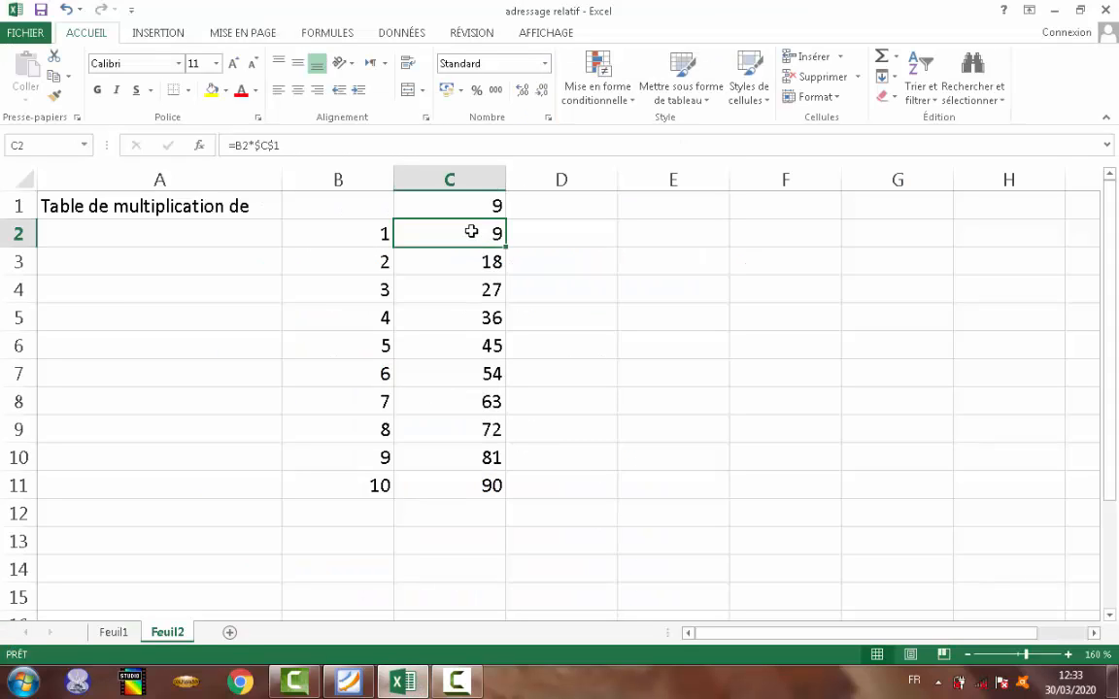
Change the C2 formula to the mixed reference =B2*C$1, fixing only the row, and fill it down to C11.
double_click(458, 238)
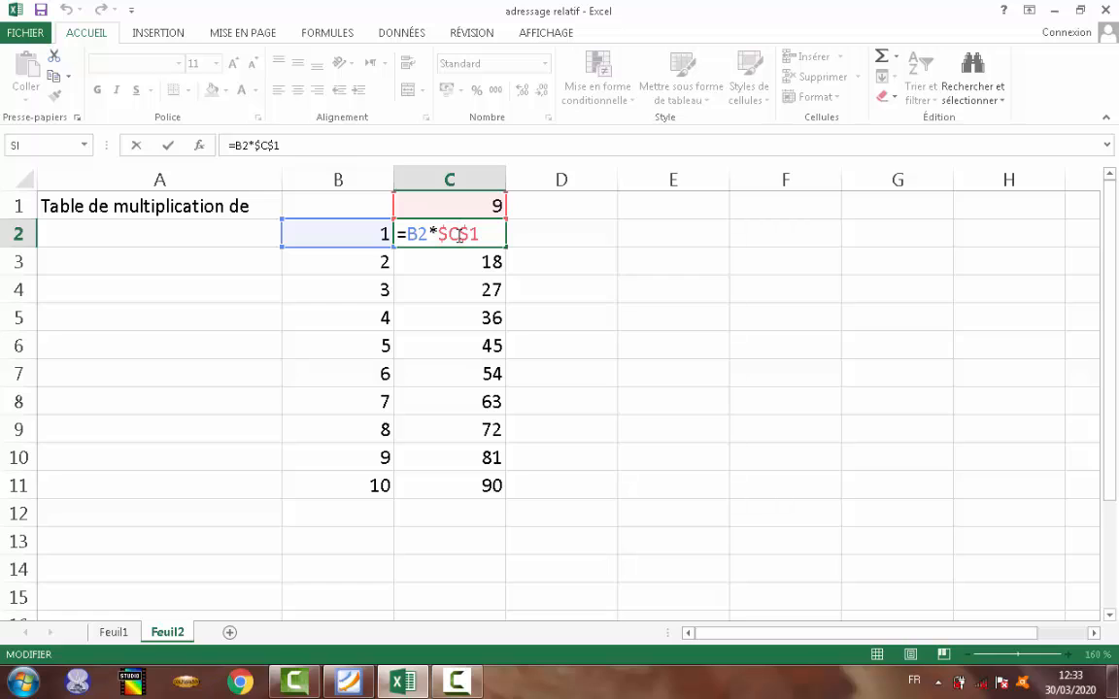
key(F4)
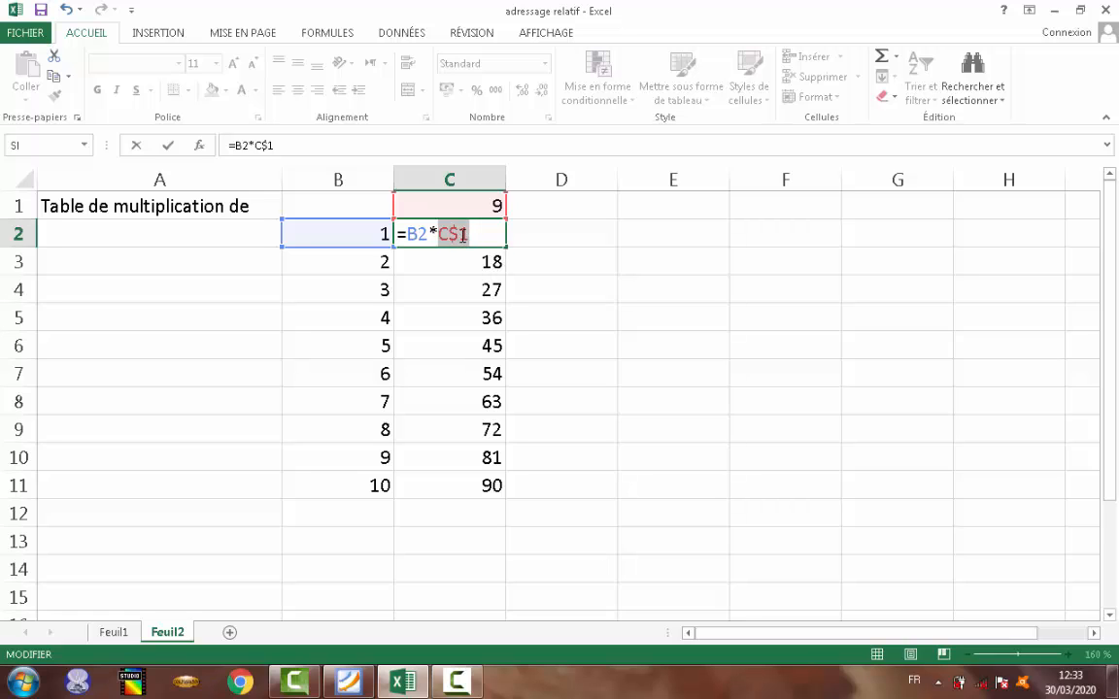
key(Return)
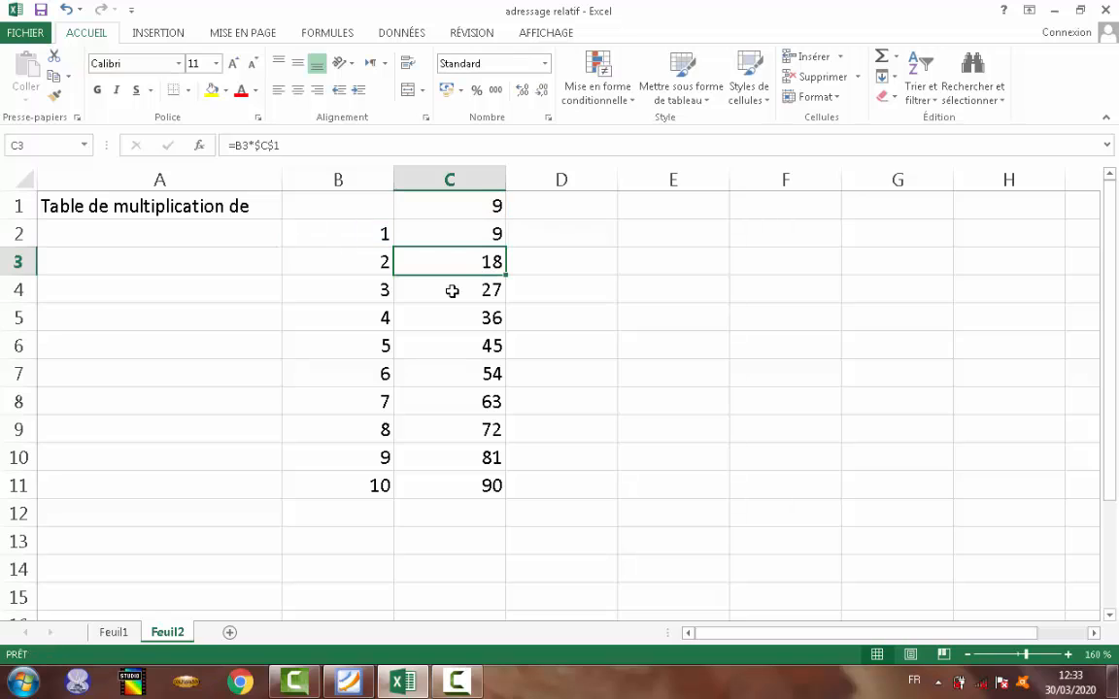
click(472, 233)
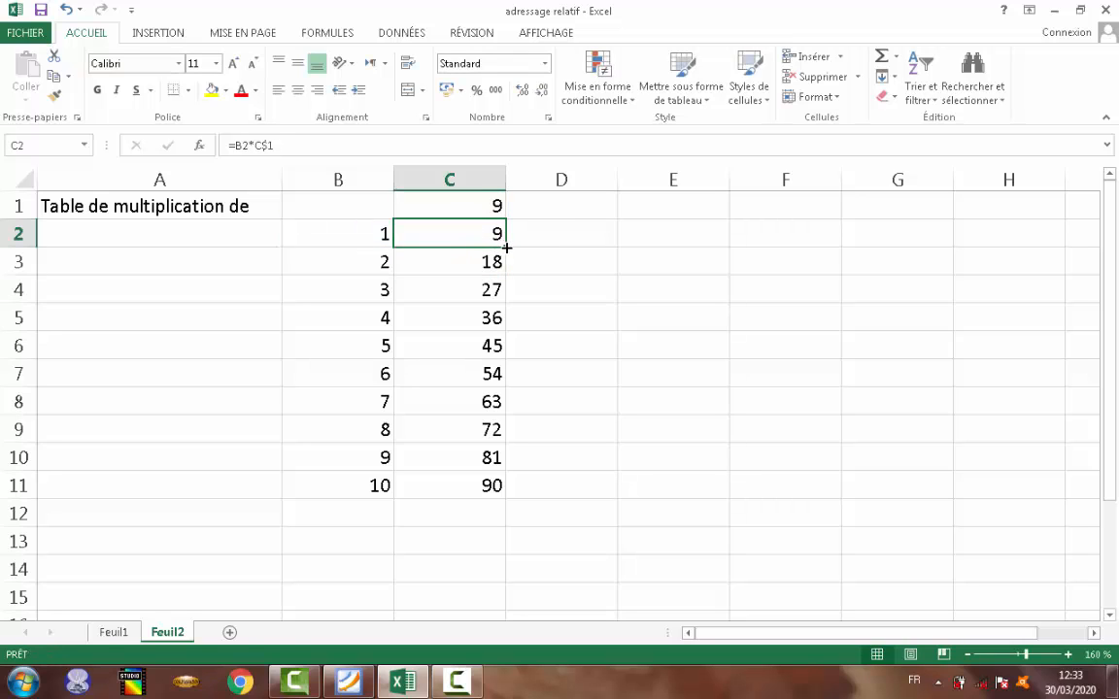
drag(504, 248, 506, 494)
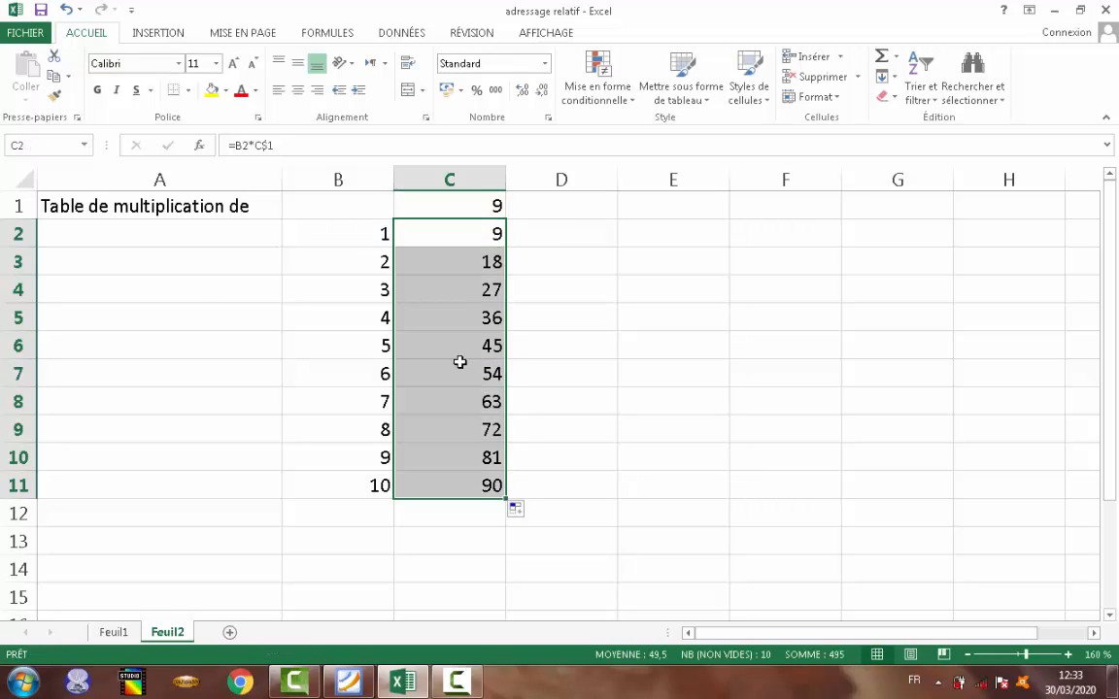
Inspect C1 and the row-fixed formulas in C2, C3, C5 and C6 to compare how their references were copied.
click(451, 237)
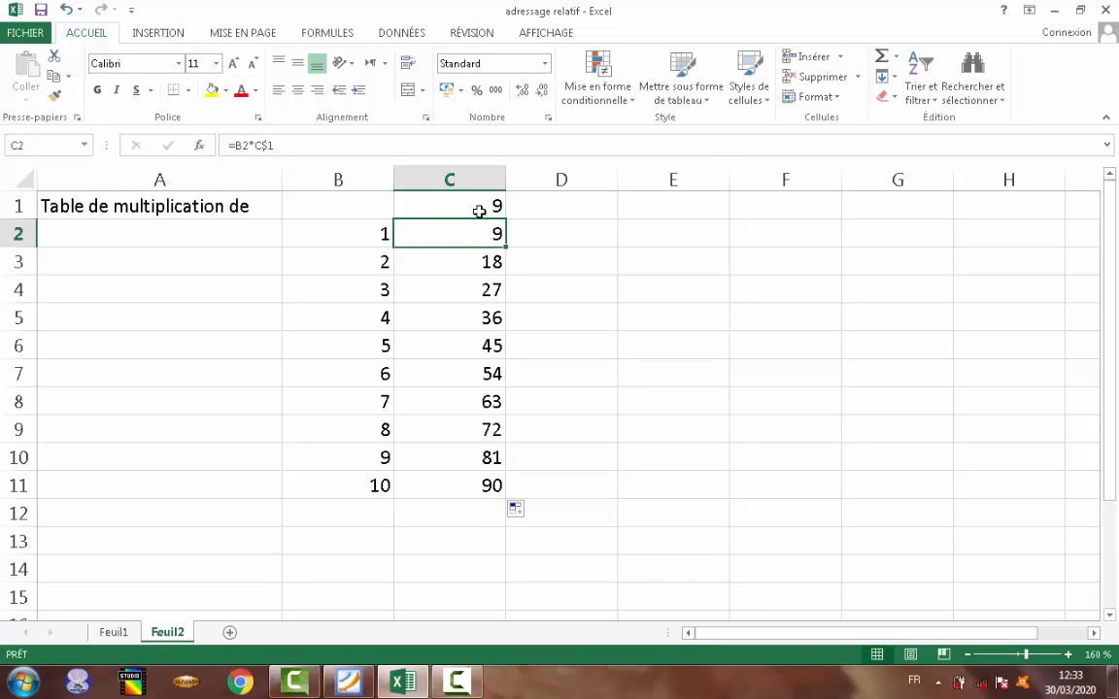
click(479, 206)
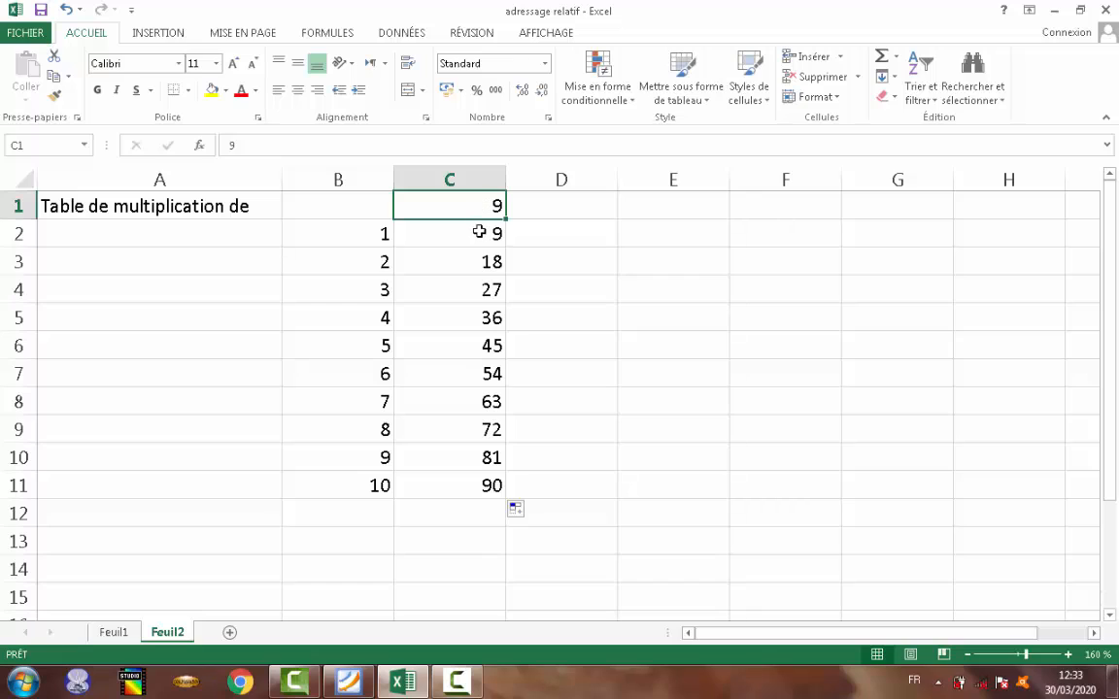
click(478, 229)
click(479, 256)
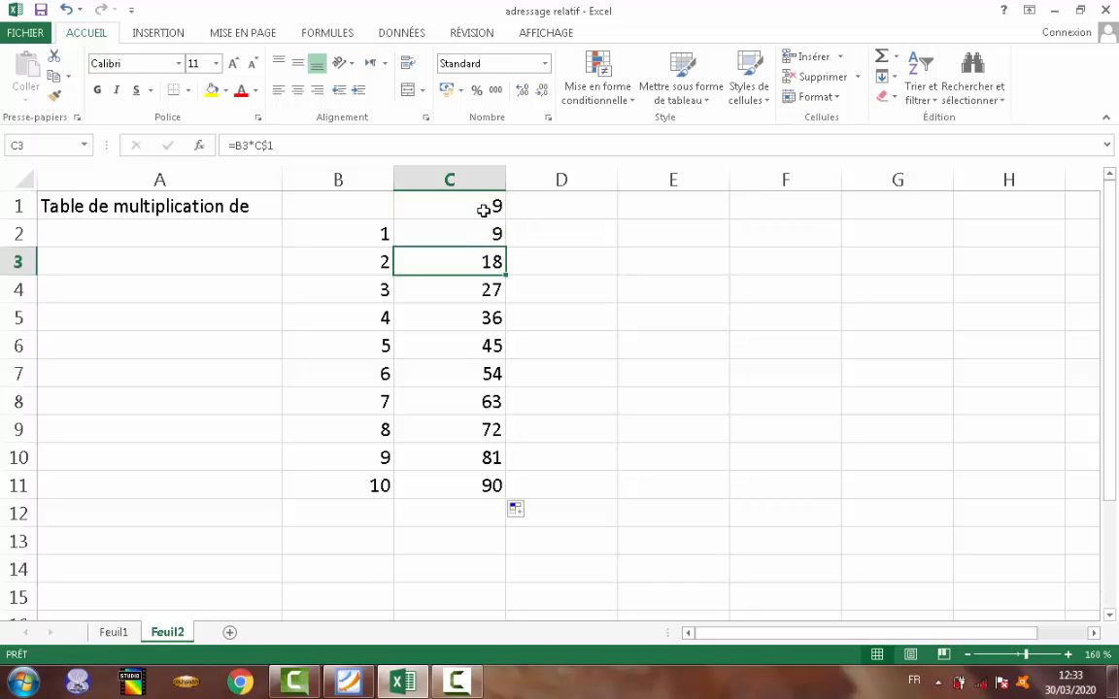
click(481, 207)
click(471, 237)
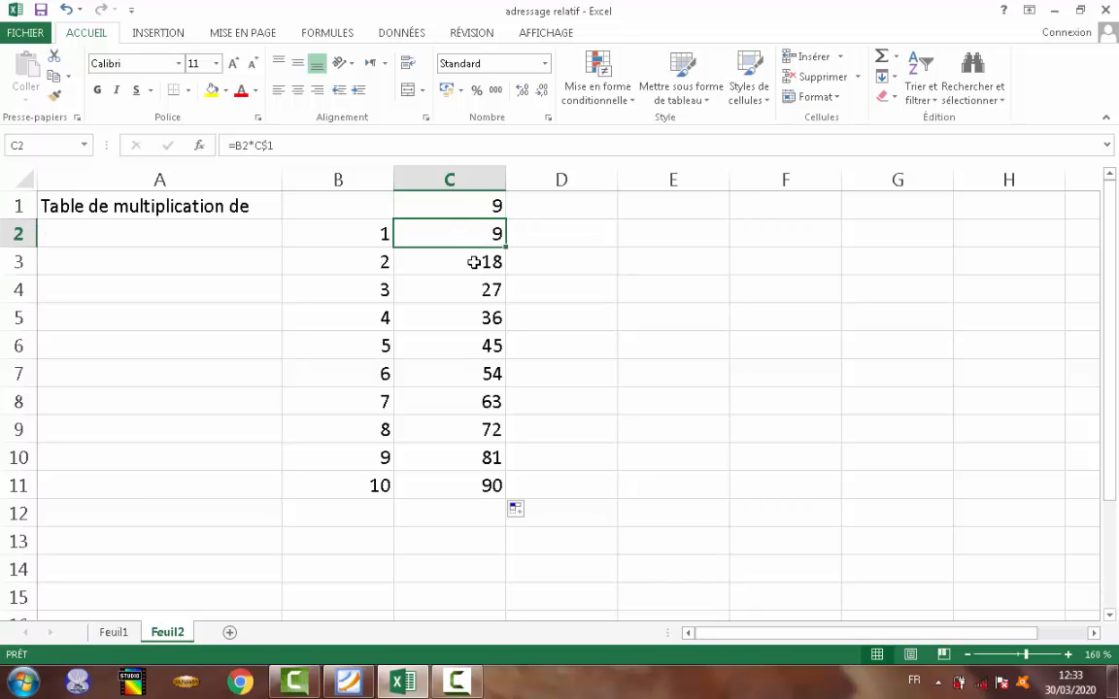
click(474, 260)
click(475, 319)
click(476, 347)
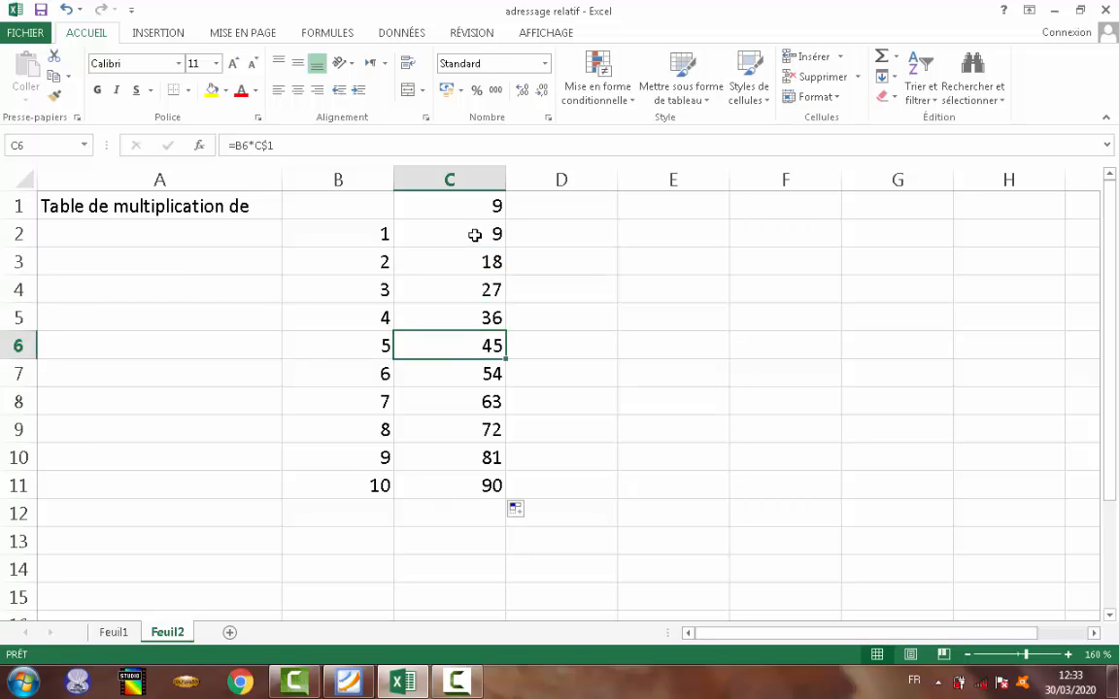
click(475, 235)
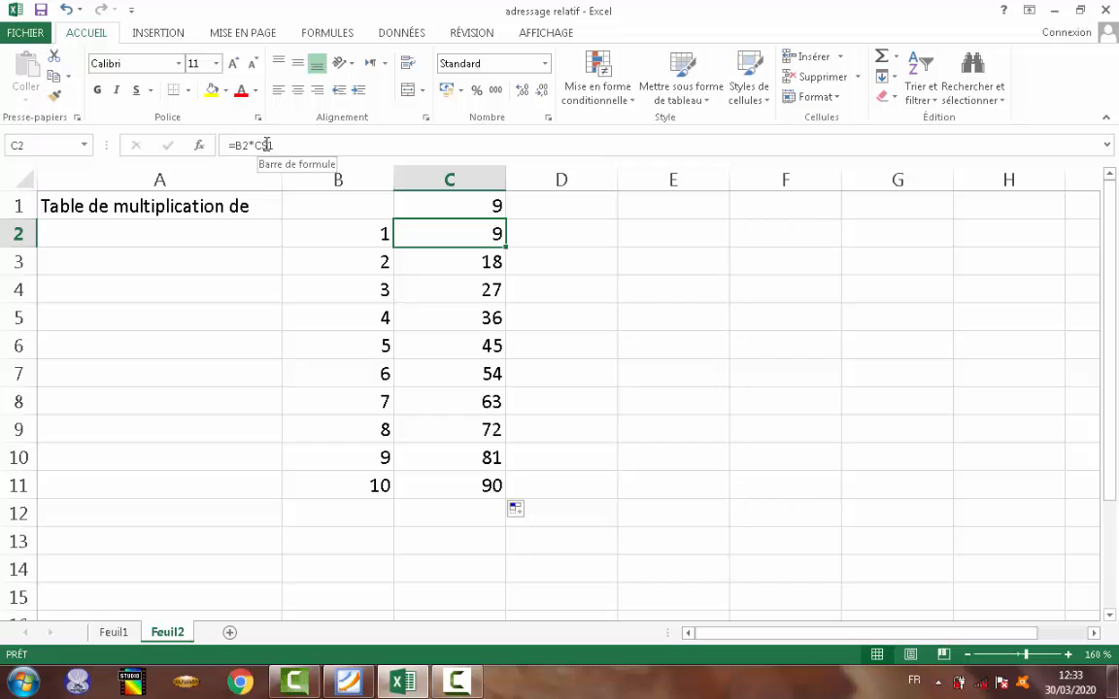
Change the C2 formula to =B2*$C1, fixing only the column, fill it down to C11, and check the formula in C3.
double_click(482, 238)
click(459, 234)
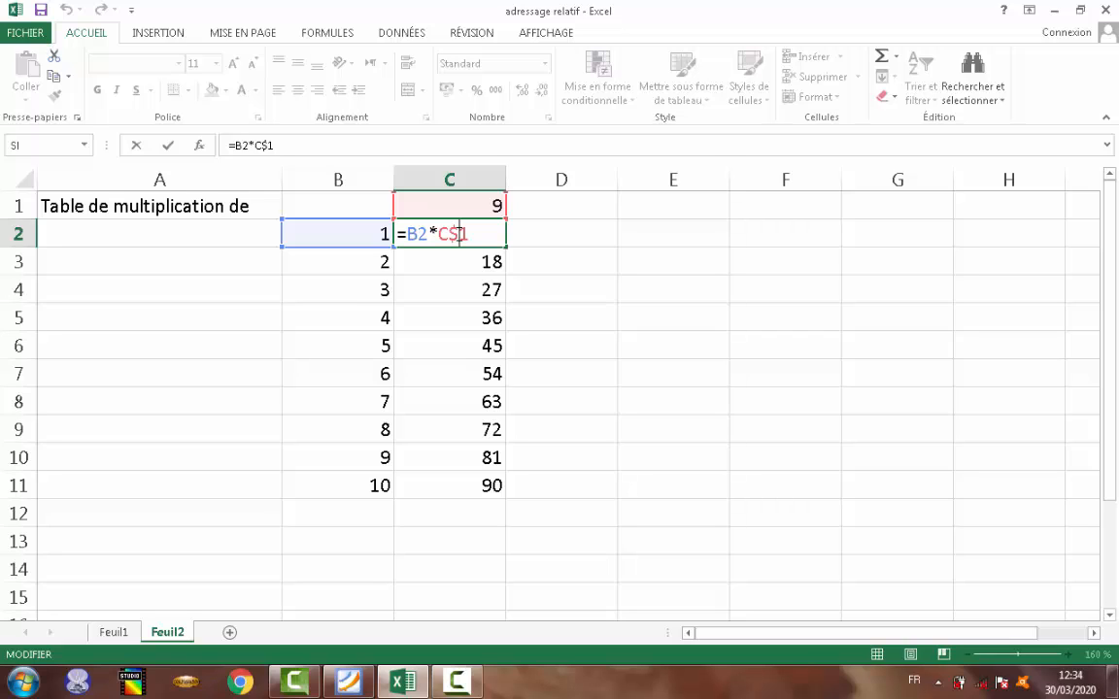
key(F4)
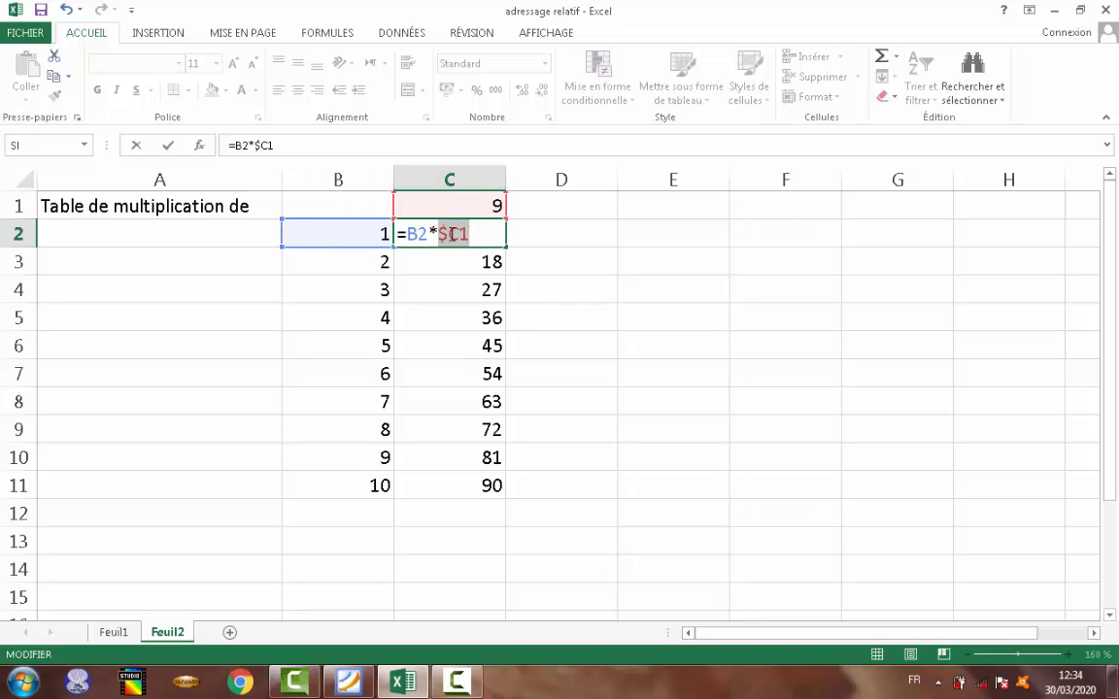
key(Return)
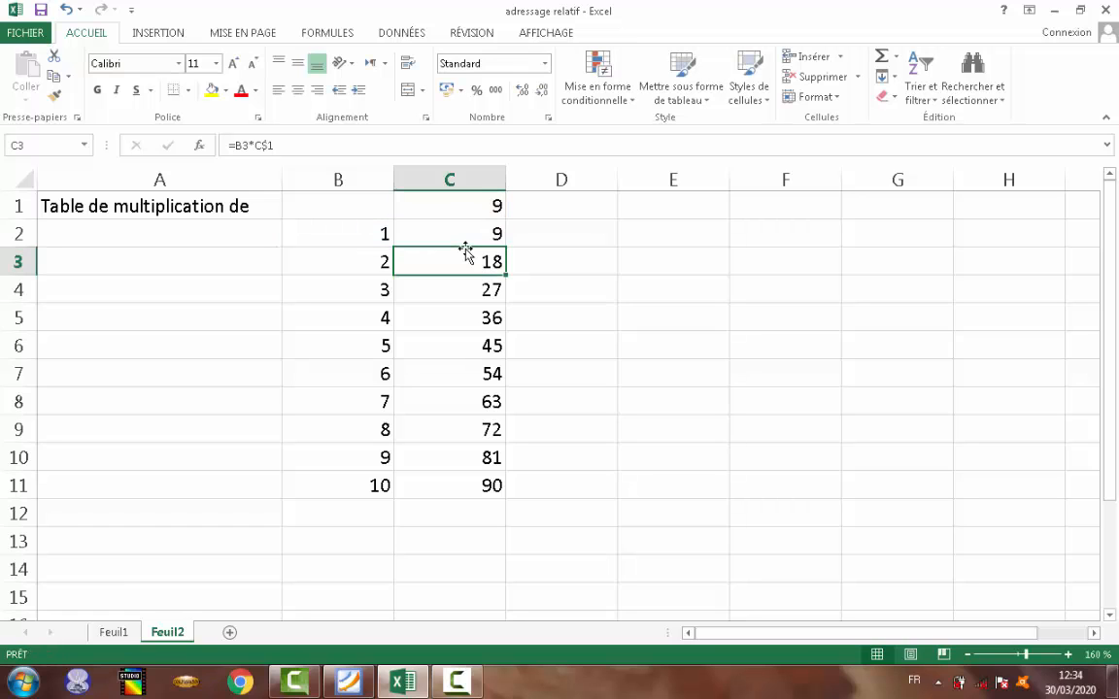
click(464, 235)
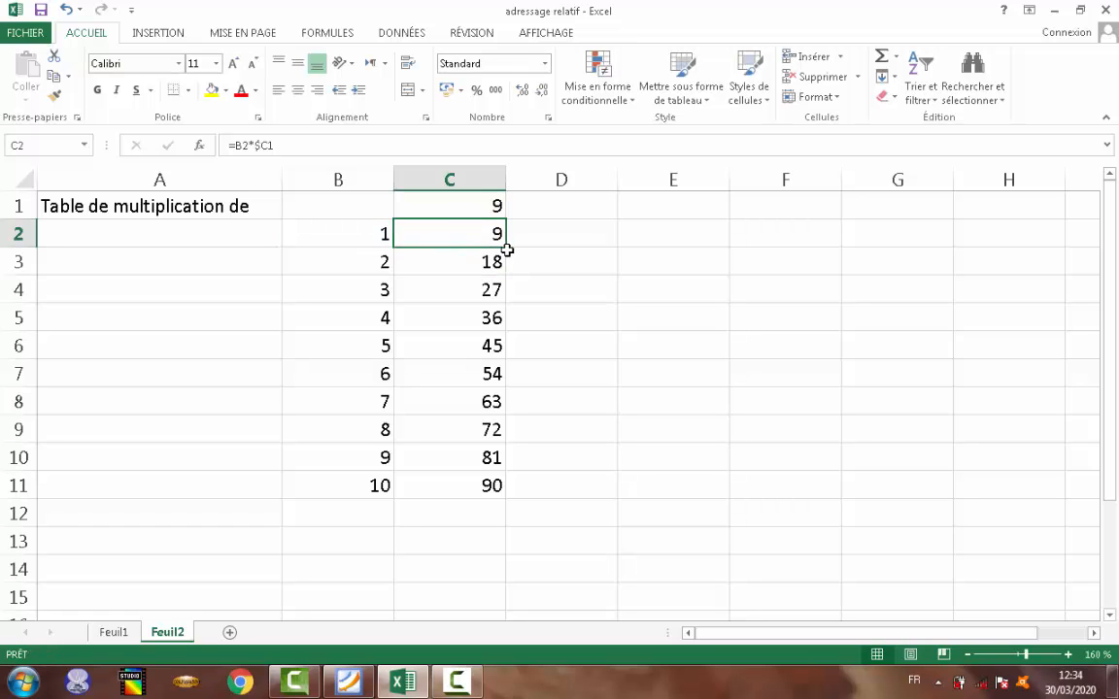
drag(507, 250, 505, 489)
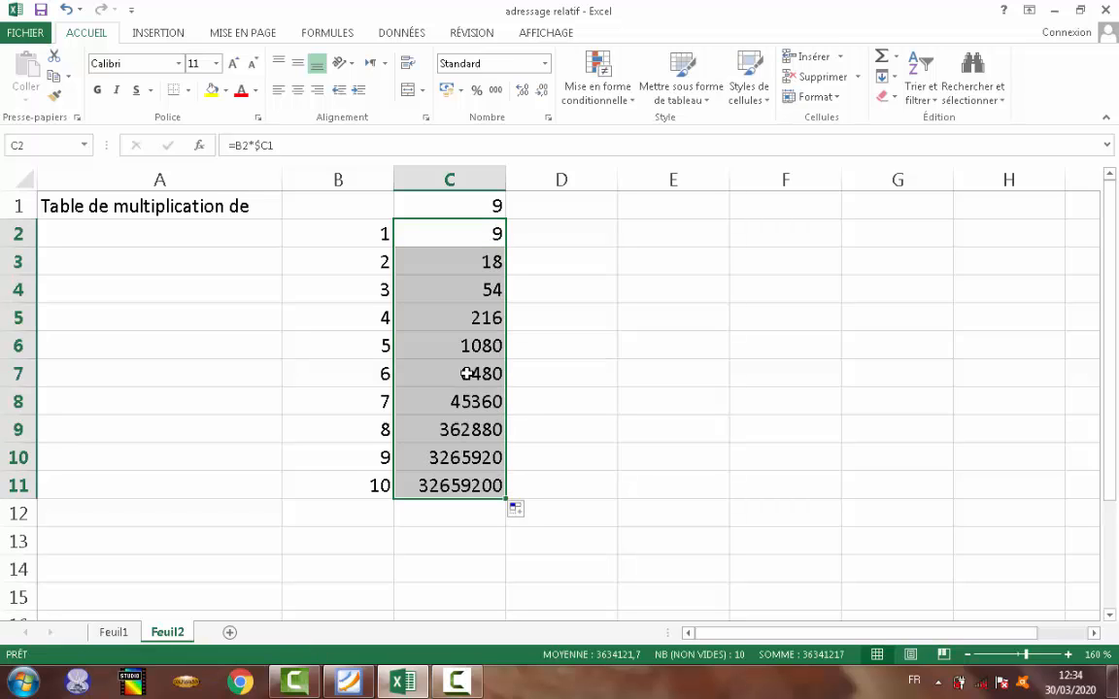
click(469, 260)
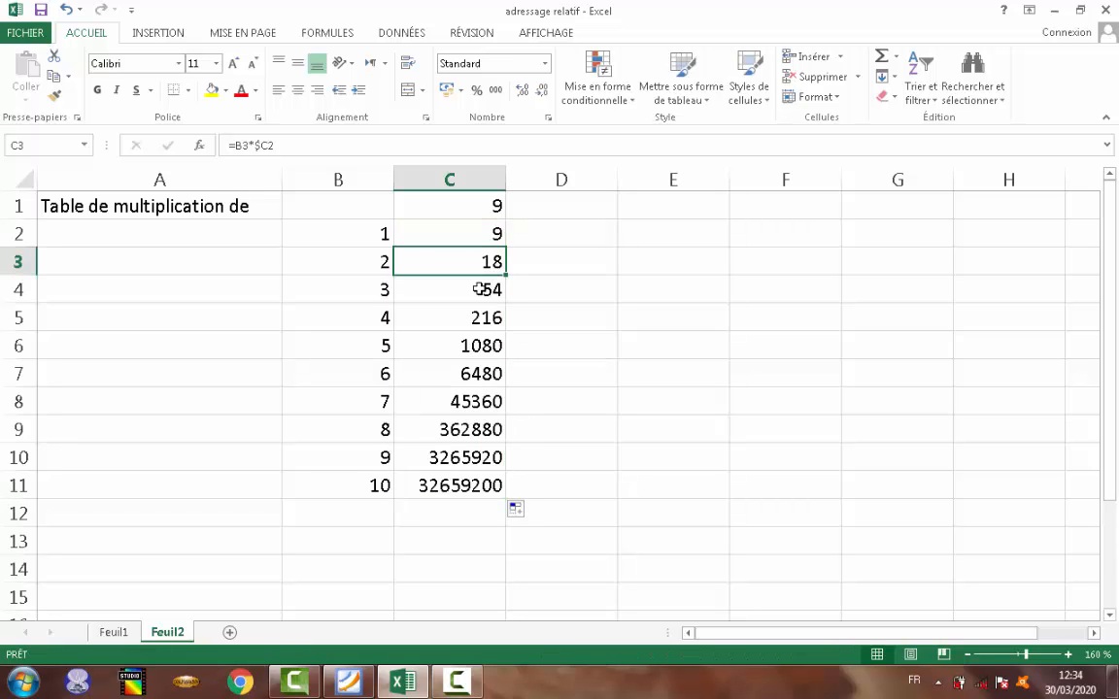
Inspect the column-fixed formulas in C3 to C8 to compare how the $C1 reference was copied down.
click(485, 290)
click(485, 325)
click(476, 367)
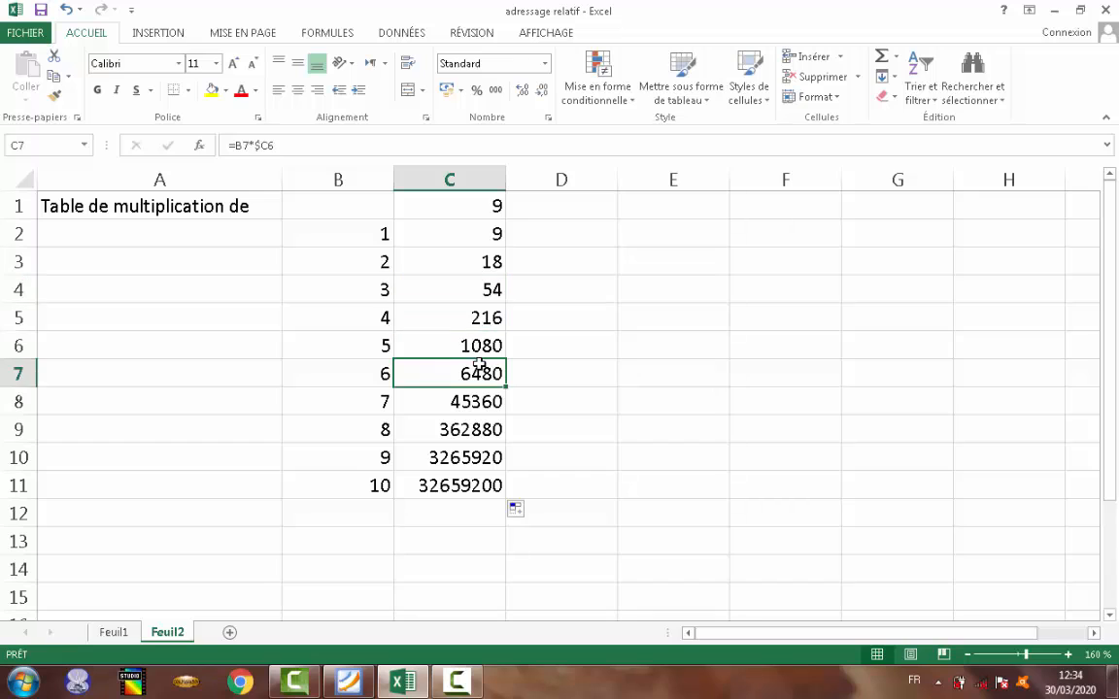
click(496, 264)
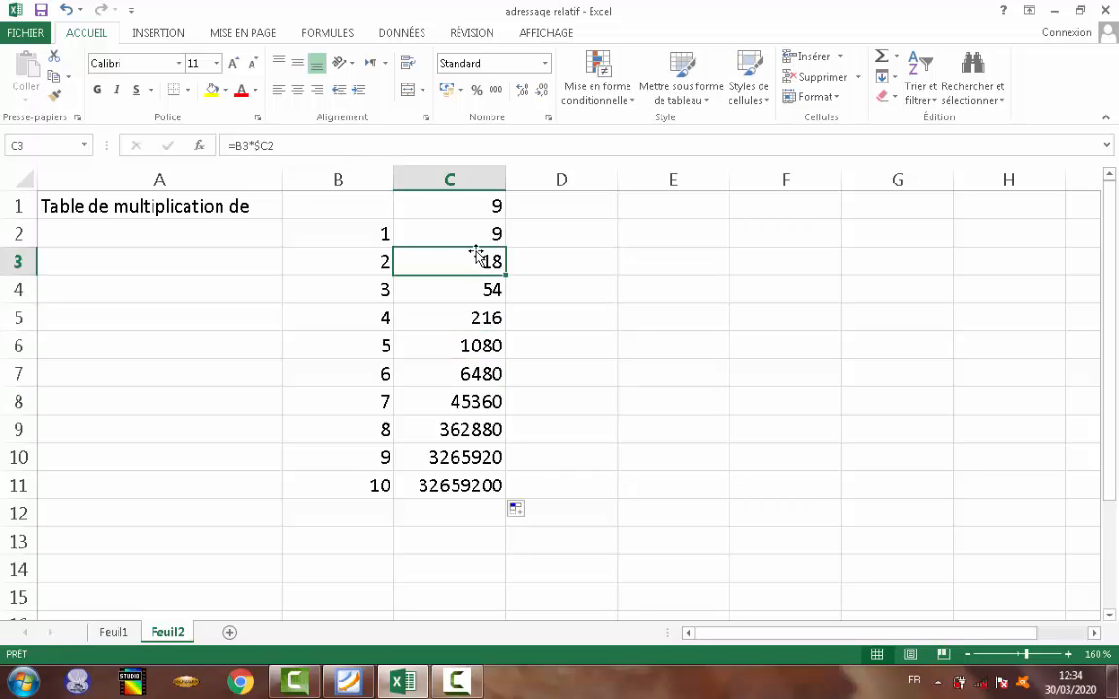
click(485, 286)
key(Down)
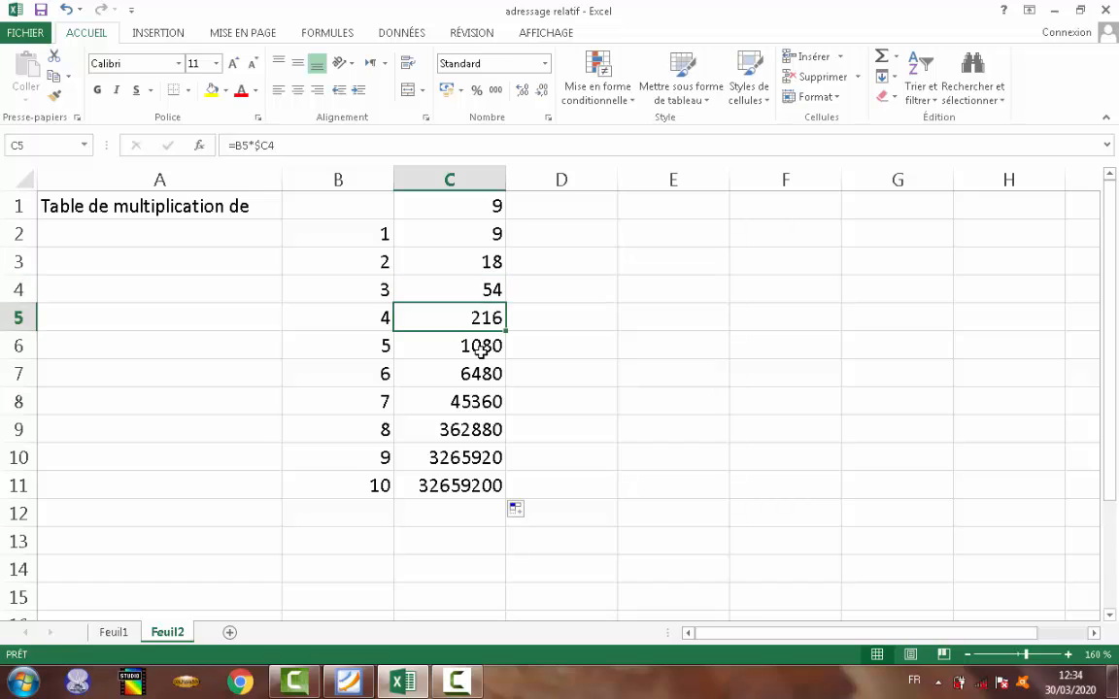
key(Down)
key(Down)
key(Down)
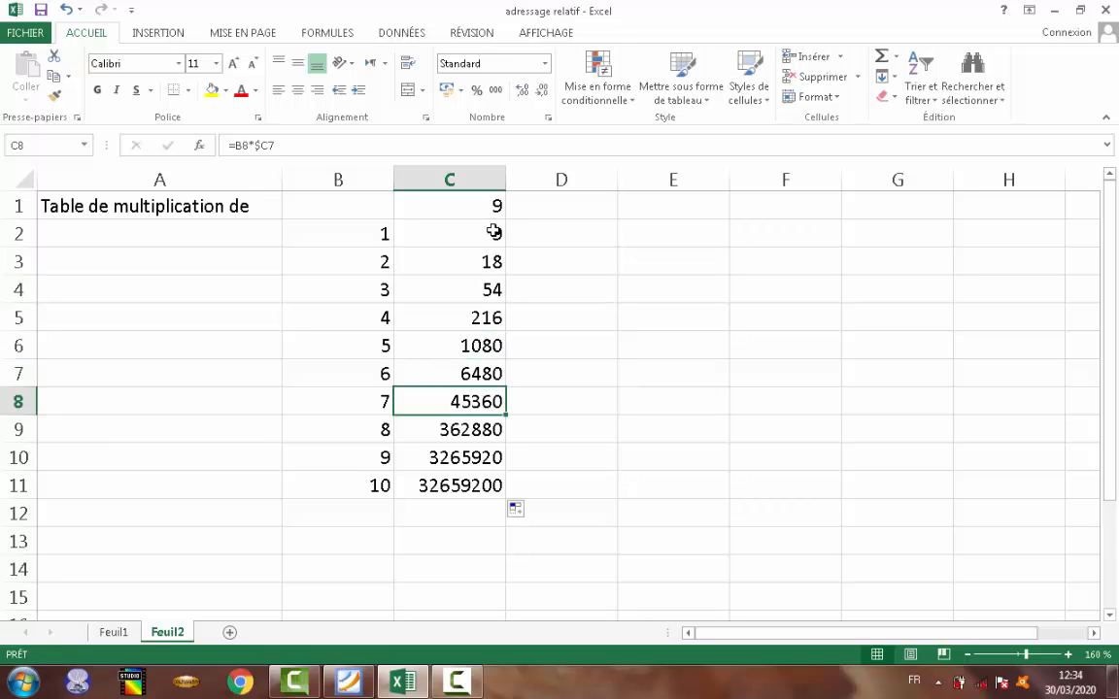
Switch the $C1 reference in the C2 formula back to relative so it reads =B2*C1.
click(494, 232)
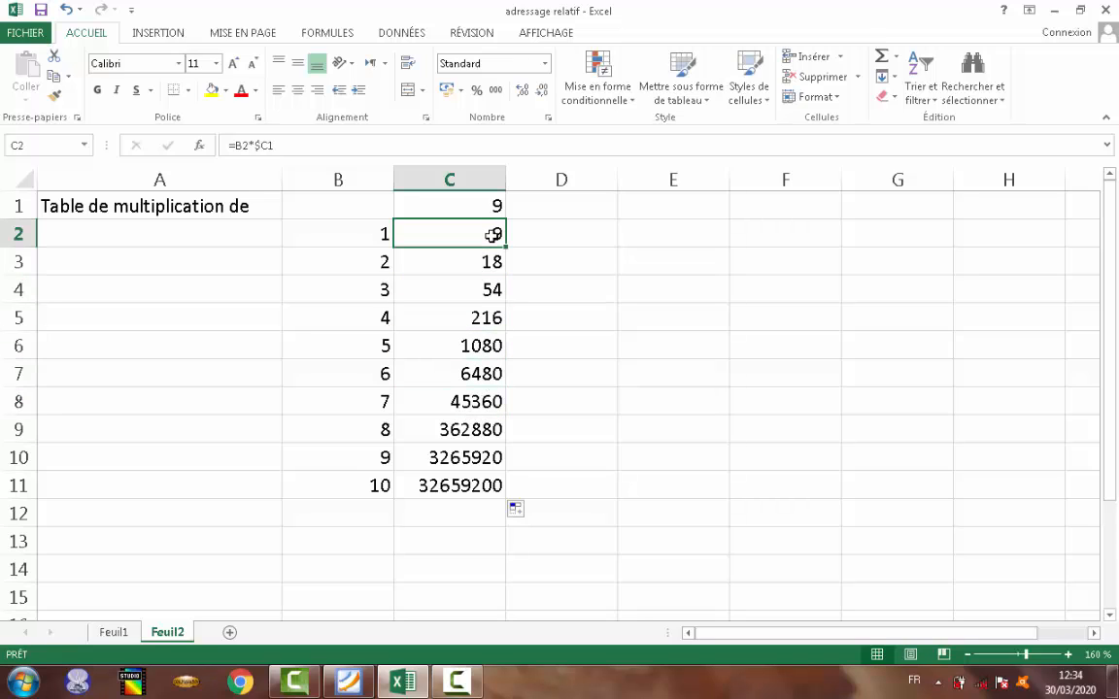
double_click(494, 234)
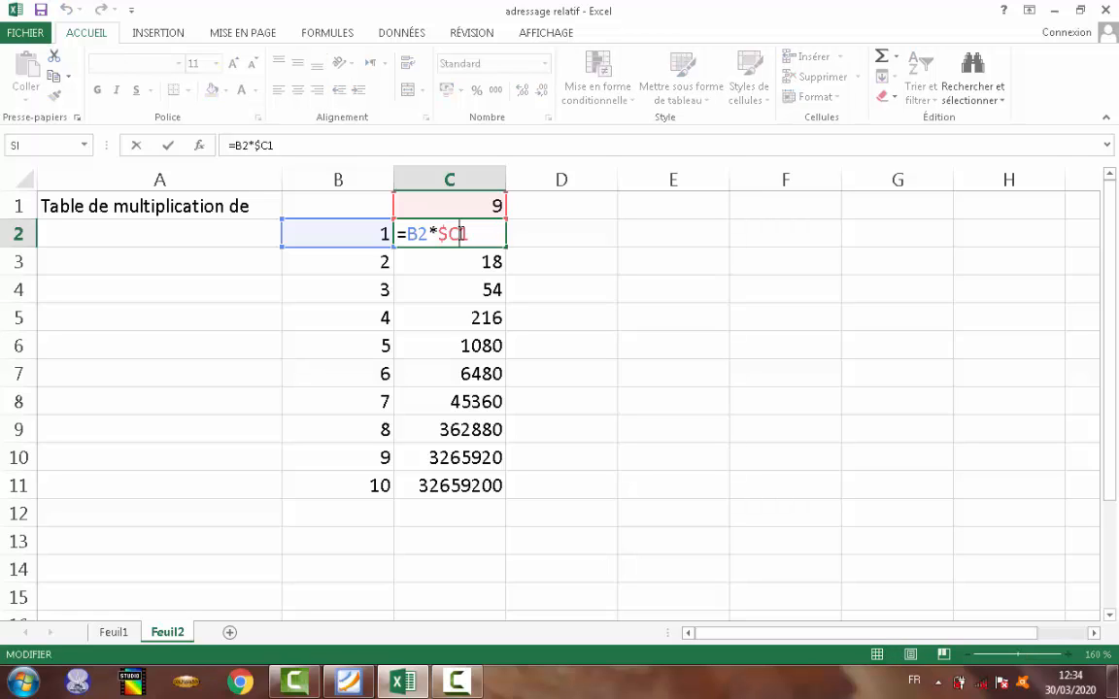
key(F4)
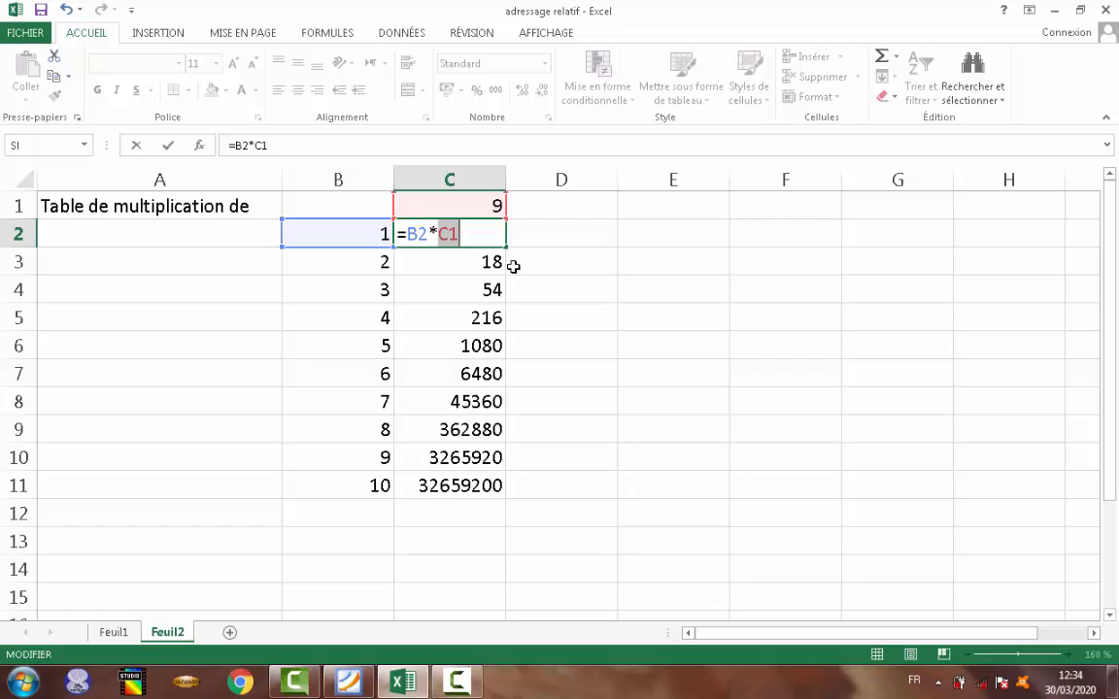
click(23, 689)
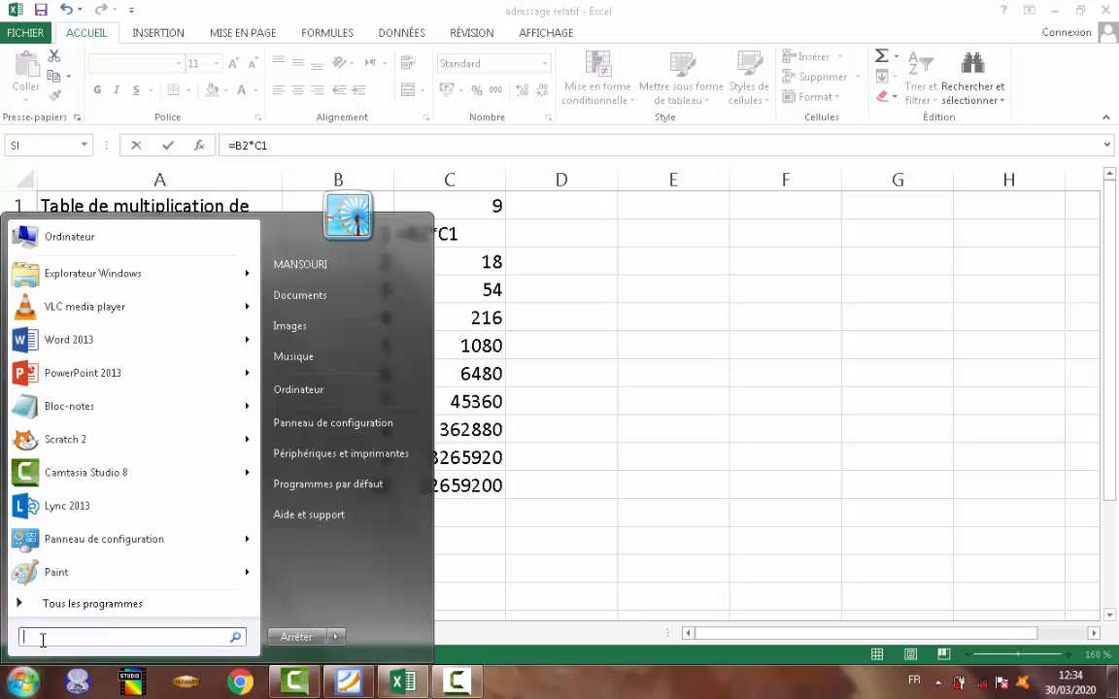
text(CALC)
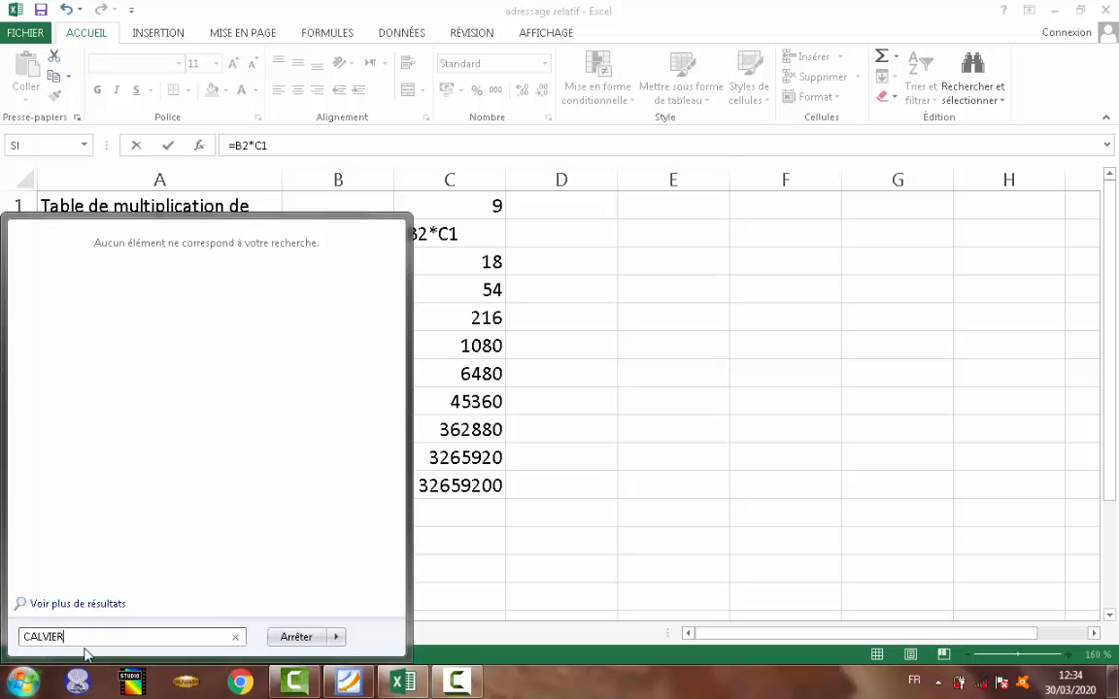
key(BackSpace)
key(BackSpace)
key(BackSpace)
key(BackSpace)
key(BackSpace)
key(BackSpace)
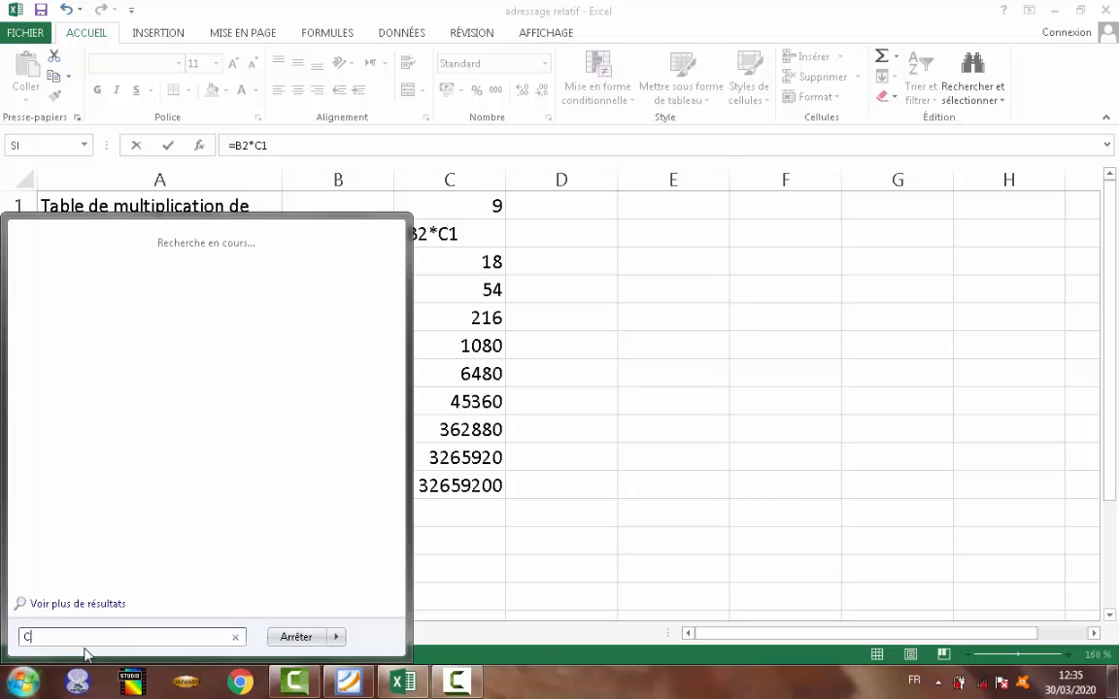
key(BackSpace)
text(clav)
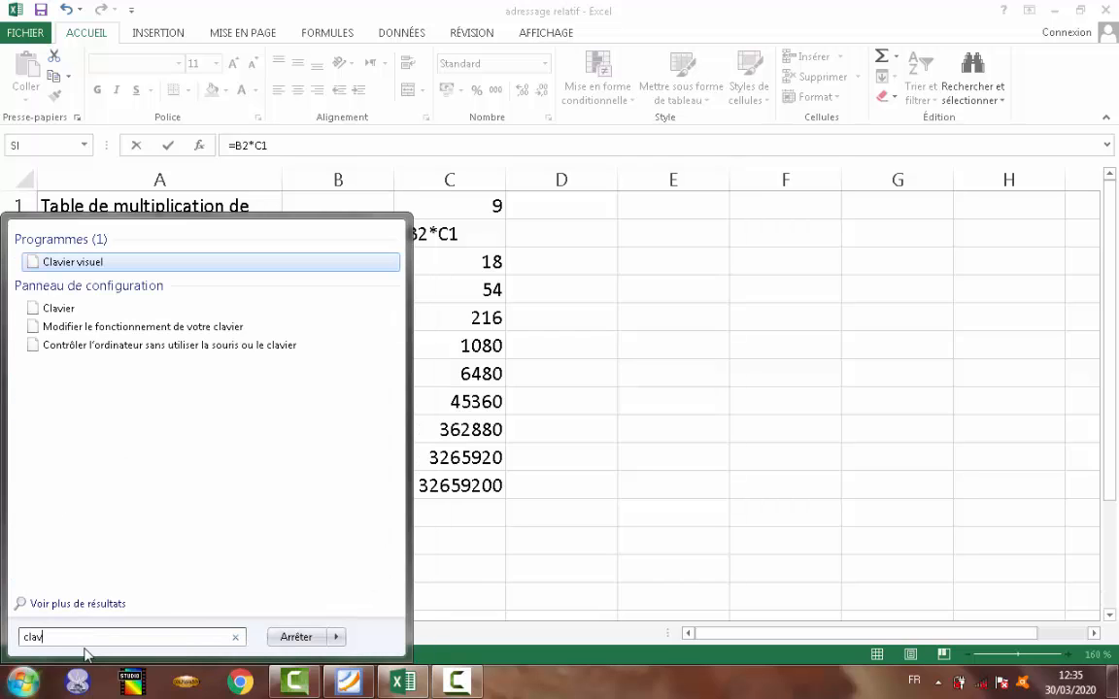
text(i)
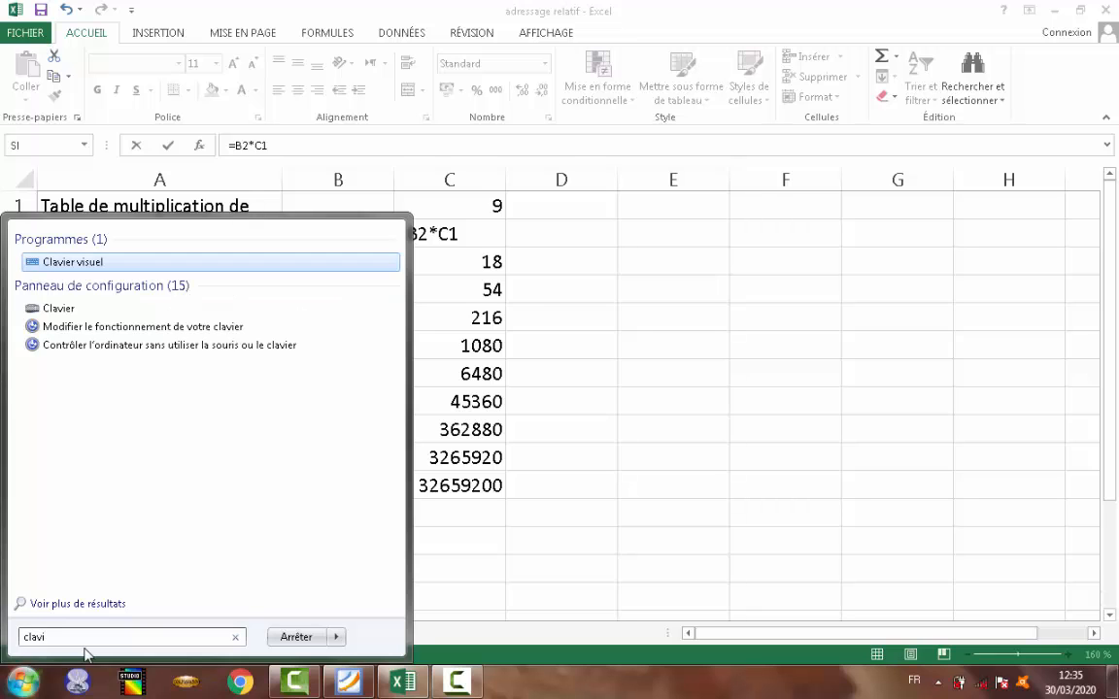
click(58, 319)
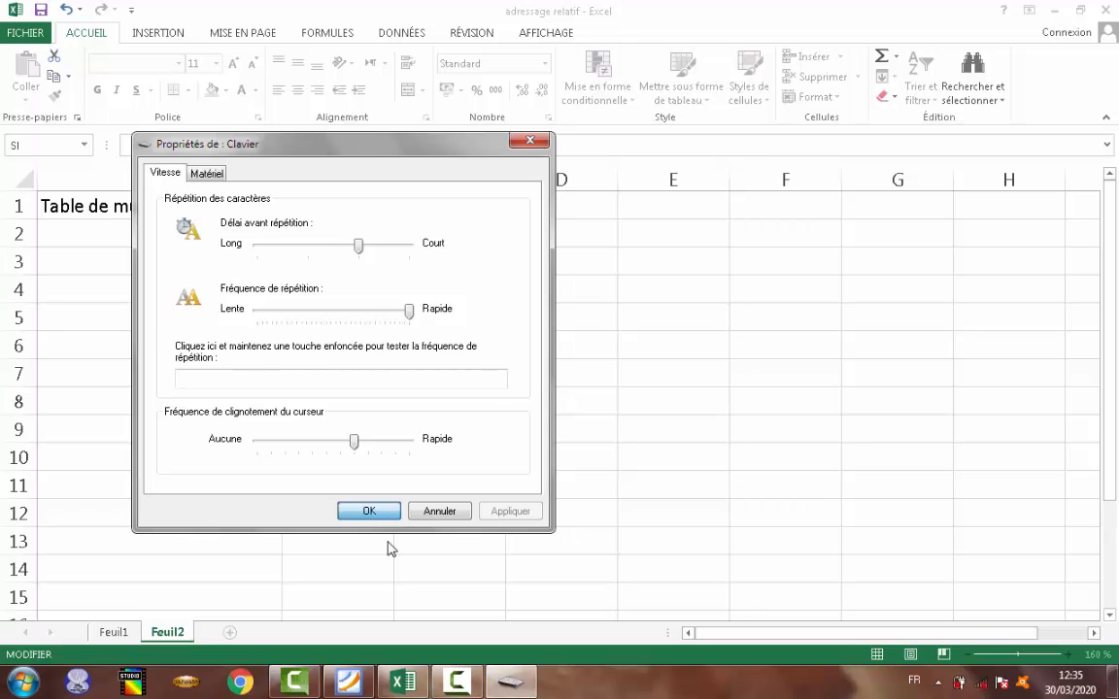
key(Return)
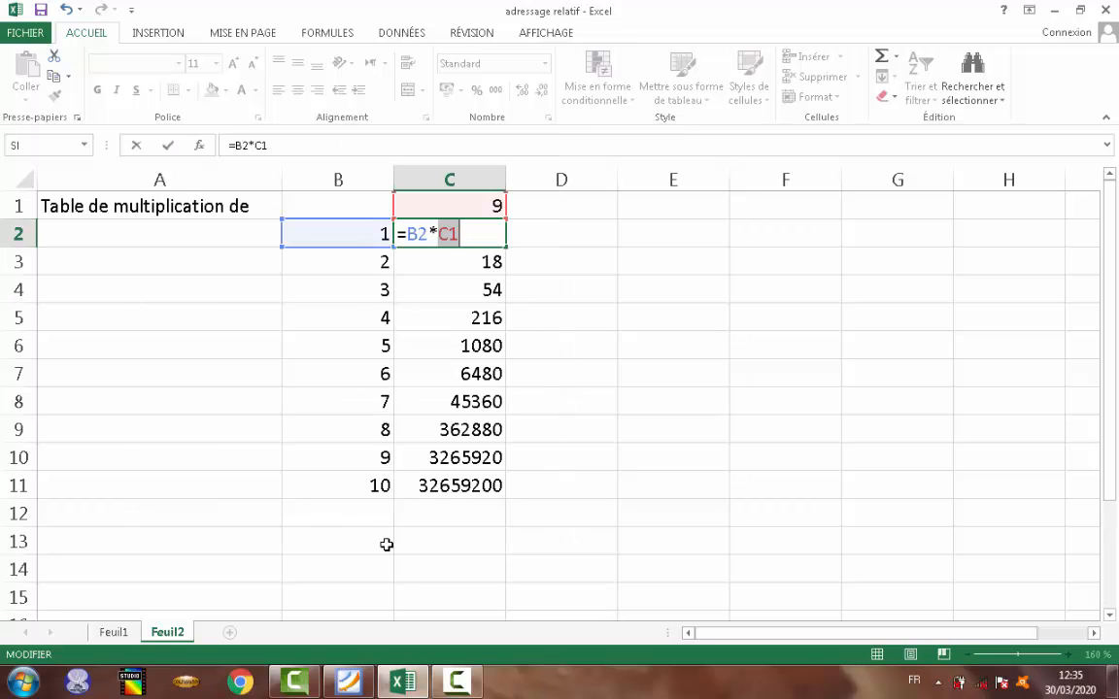
Find and open the Windows on-screen keyboard (Clavier visuel) and move it off the formula rows.
click(24, 682)
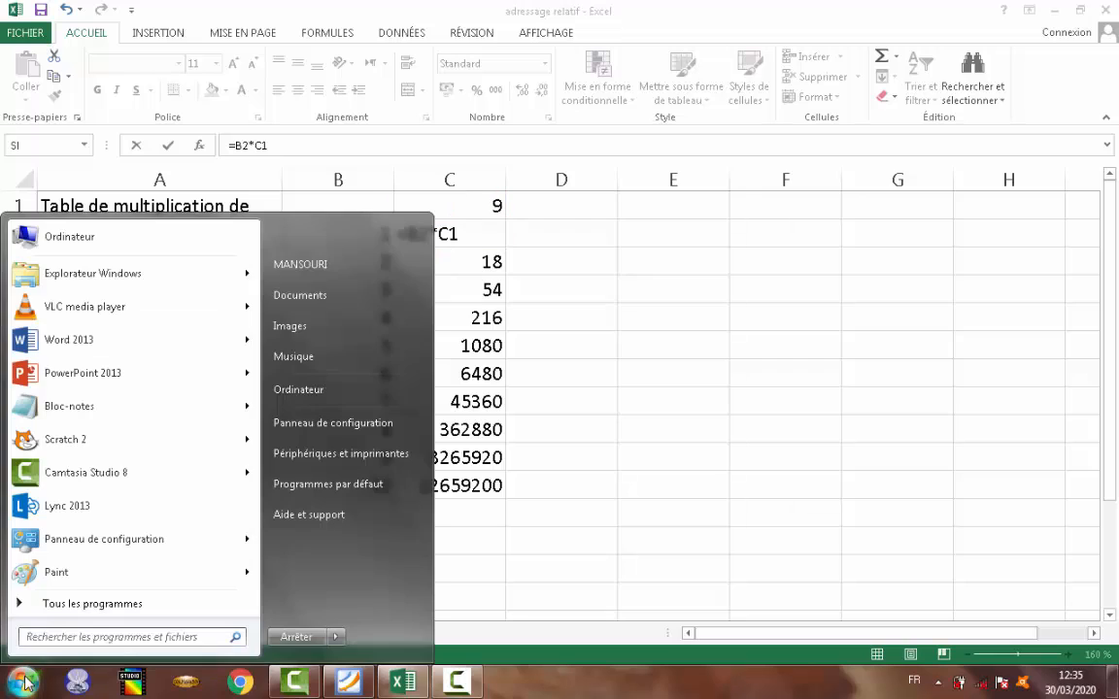
click(45, 638)
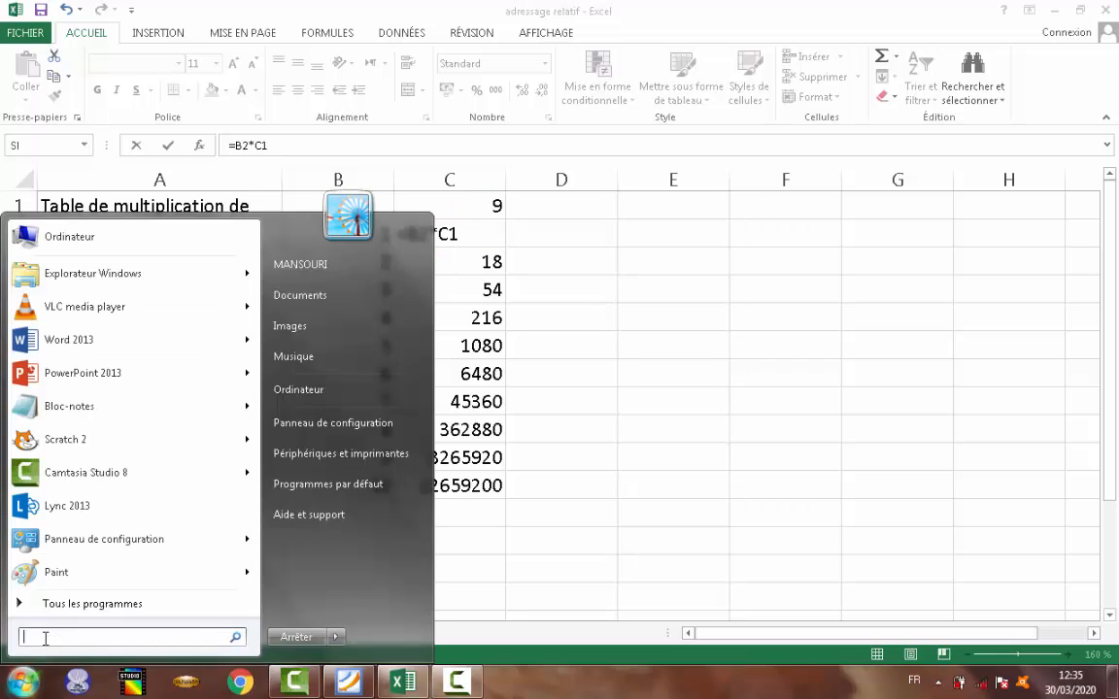
text(c)
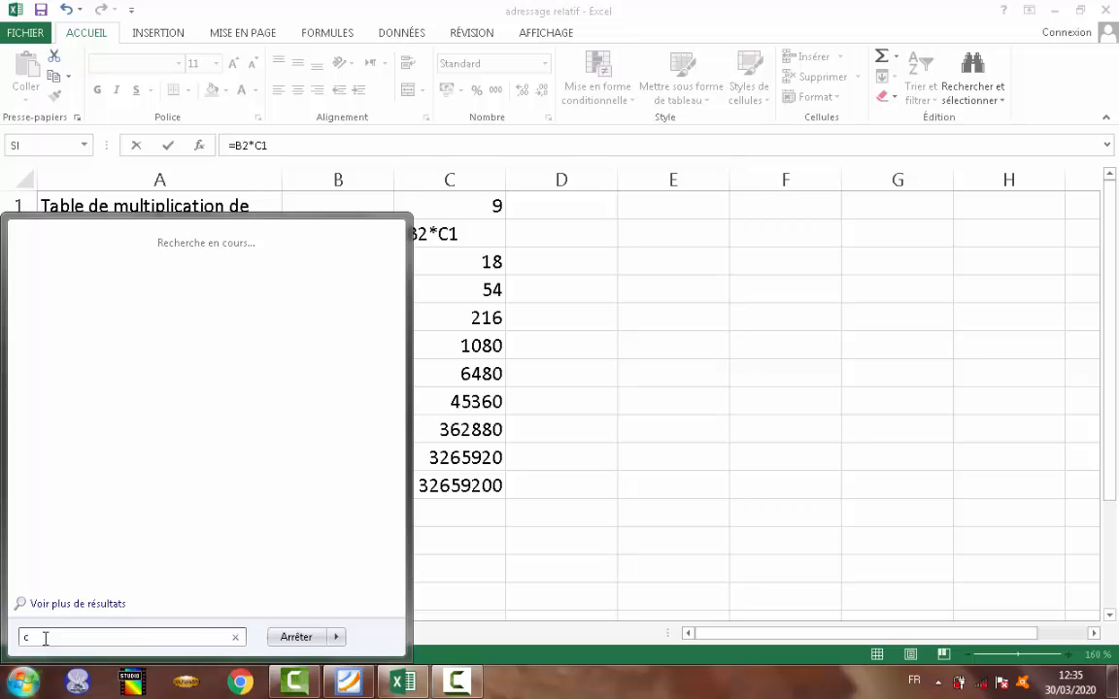
text(la)
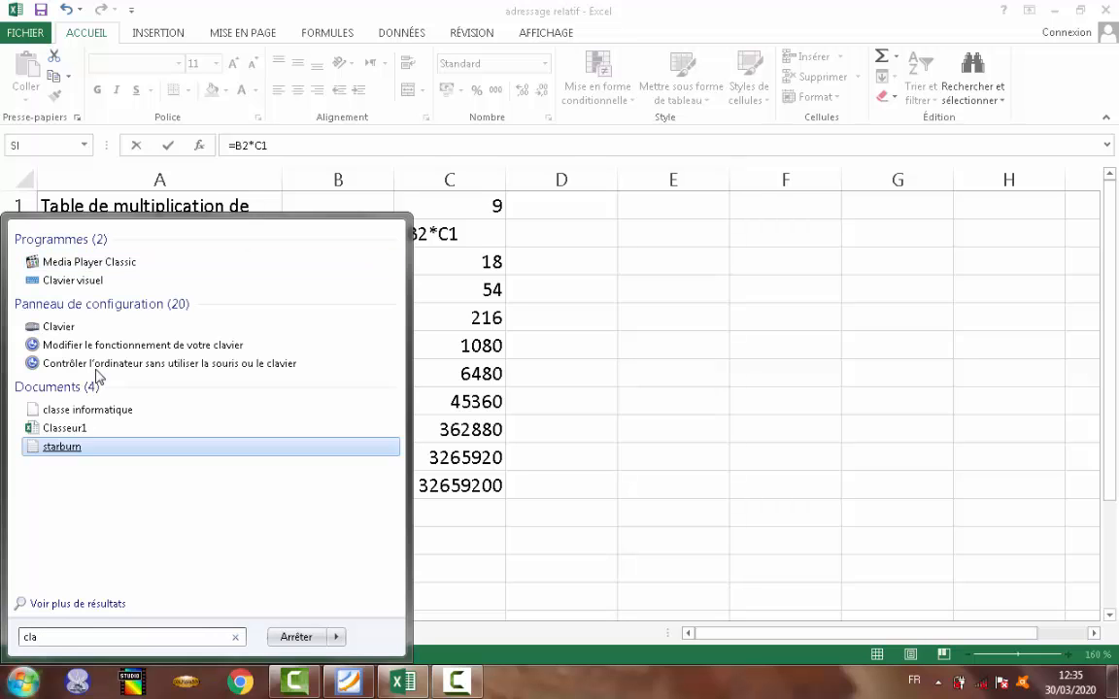
click(92, 279)
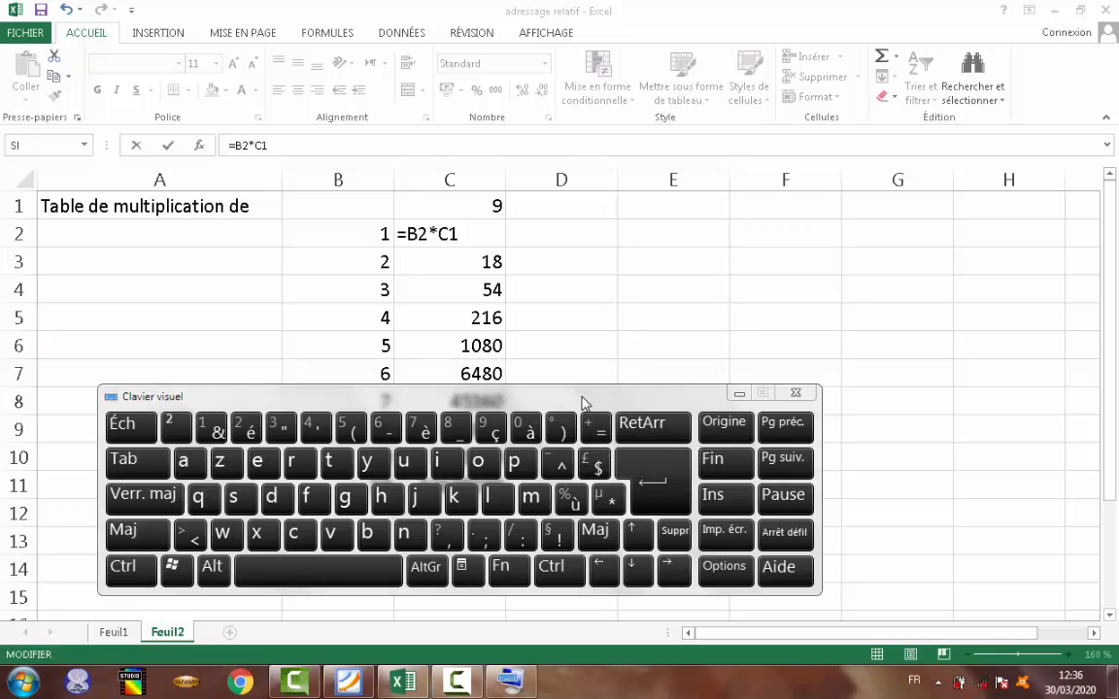
drag(584, 402, 880, 325)
click(449, 422)
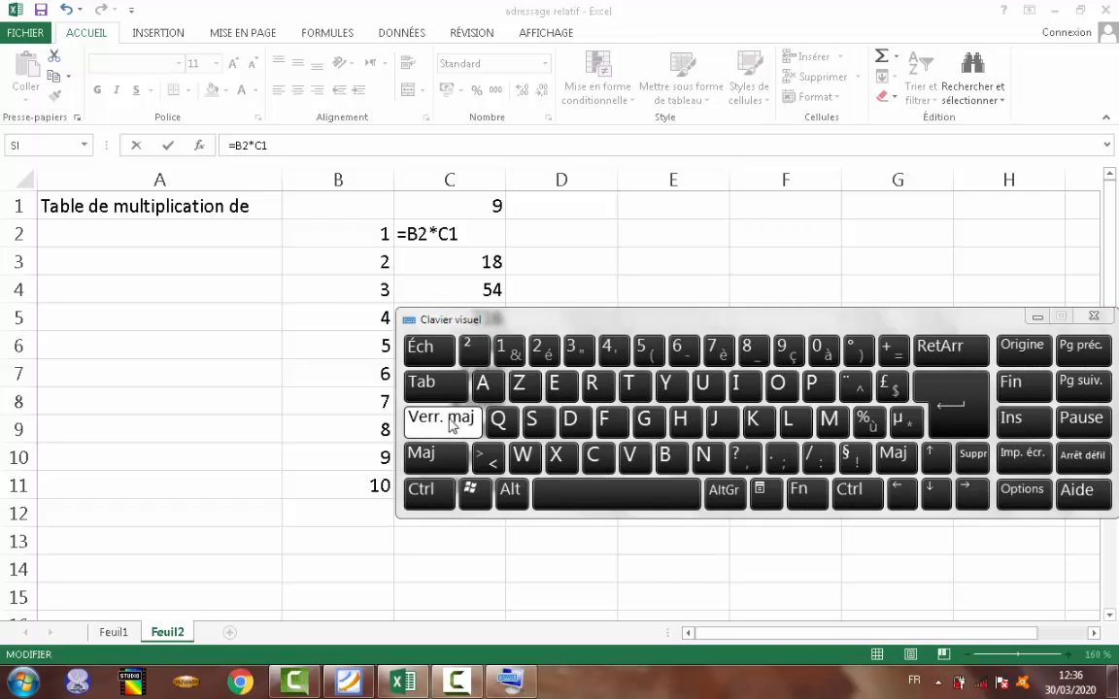
click(434, 456)
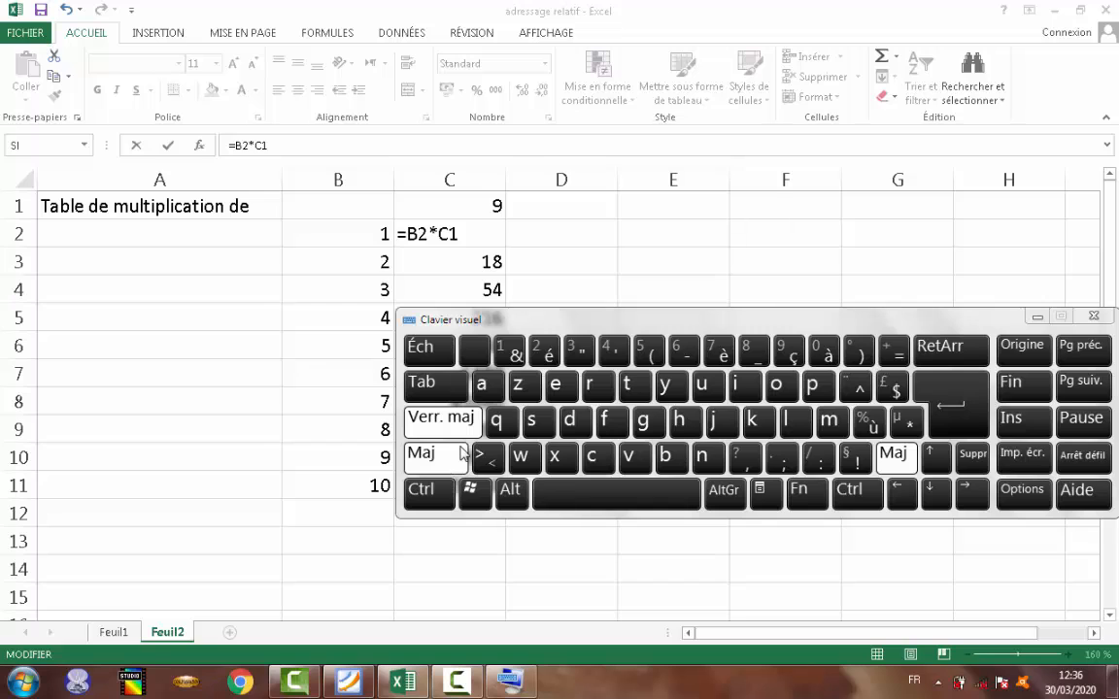
click(440, 389)
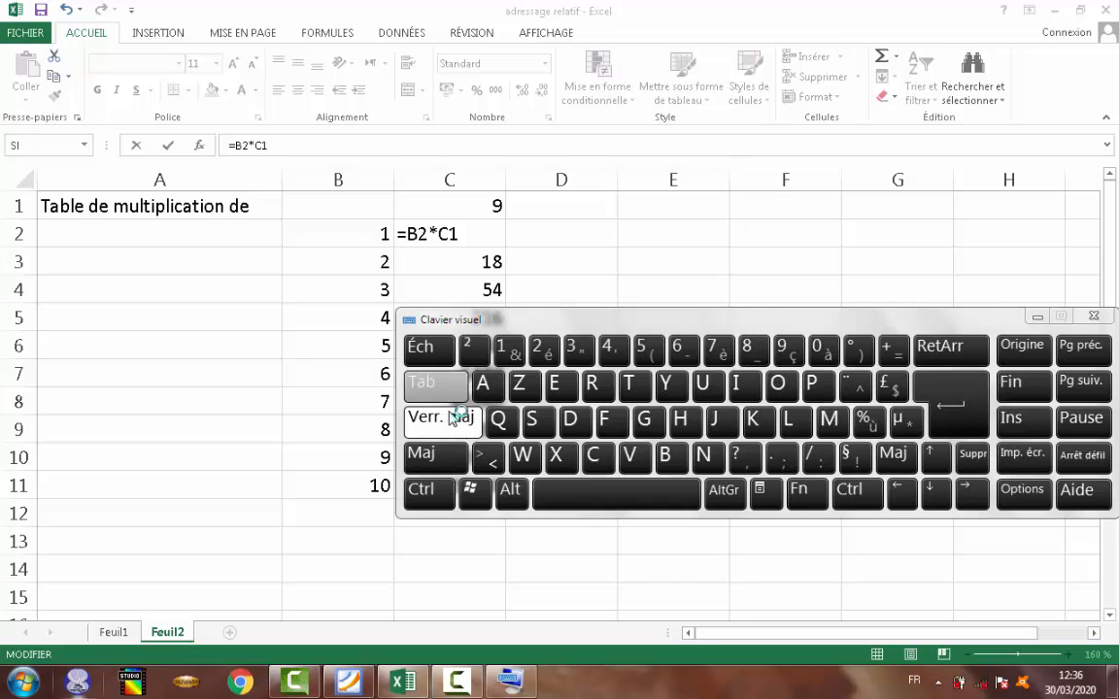
click(440, 424)
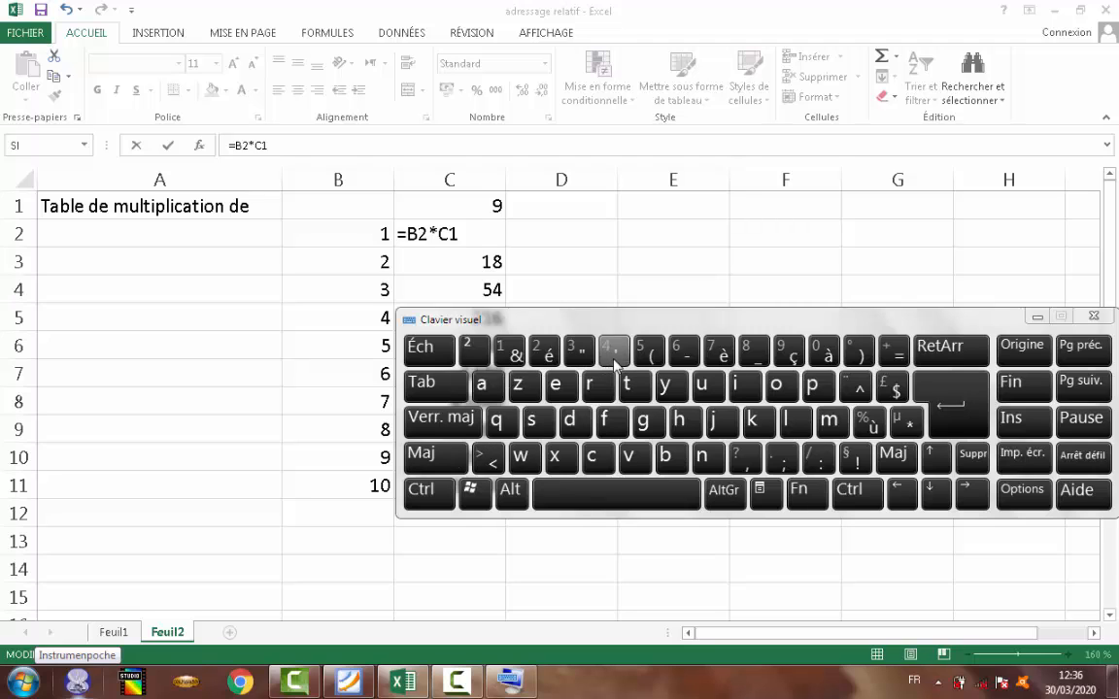
Show the function keys on the on-screen keyboard and try to change the C1 reference type in the C2 formula.
click(802, 497)
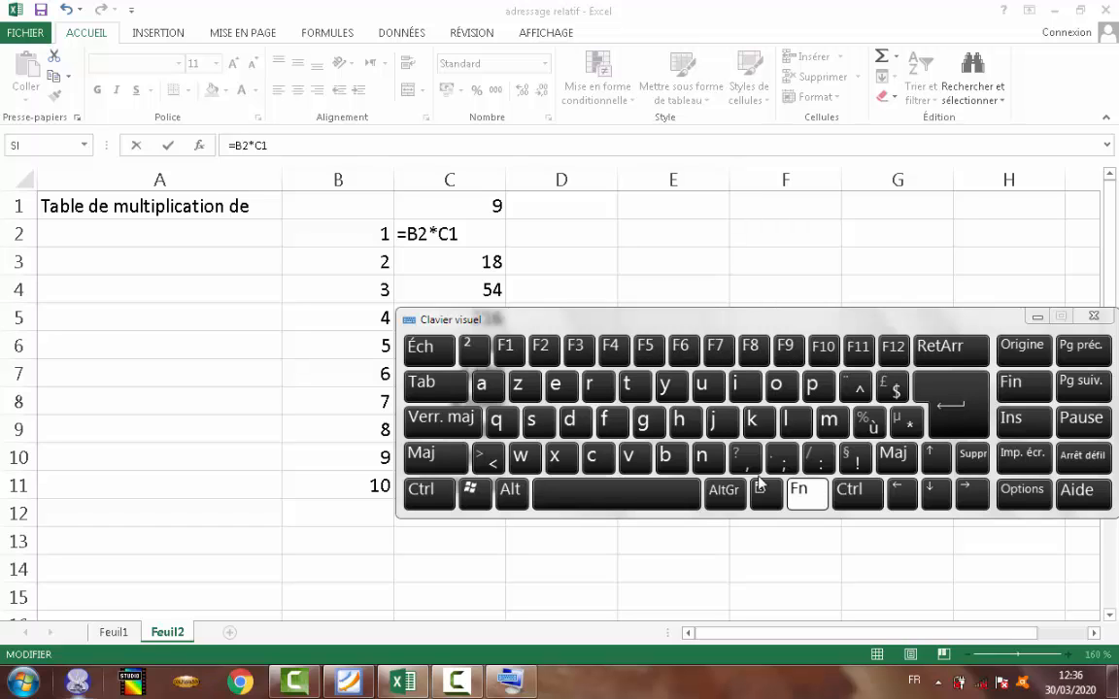
mouse_move(695, 312)
mouse_down()
mouse_move(677, 456)
mouse_move(654, 458)
mouse_up()
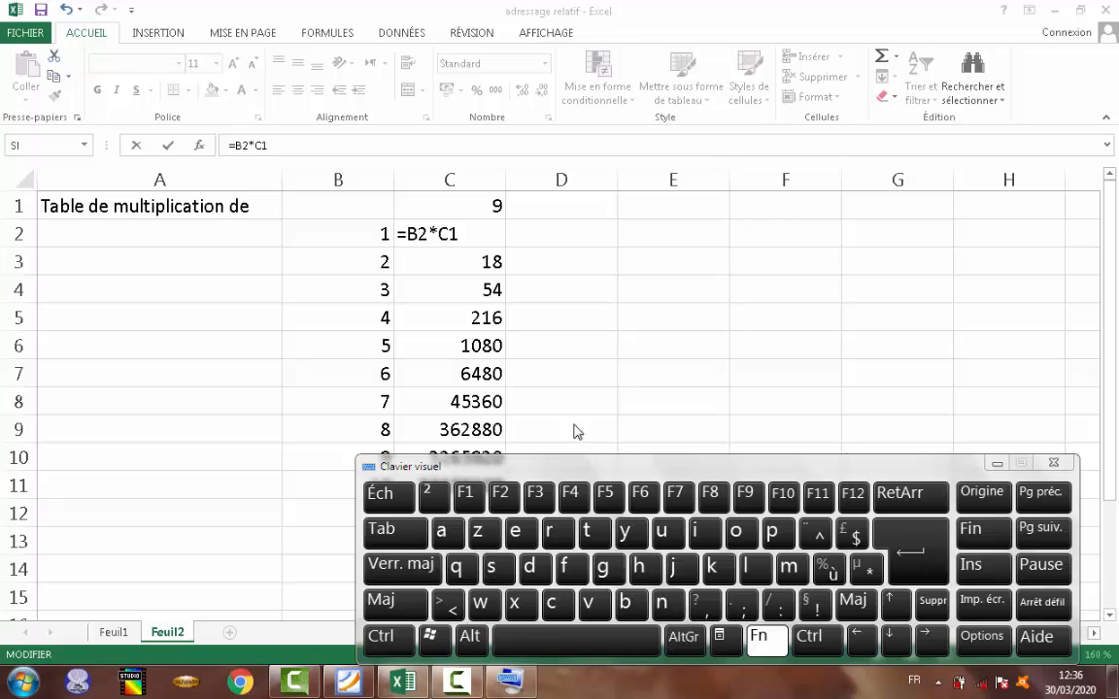
double_click(449, 234)
click(448, 233)
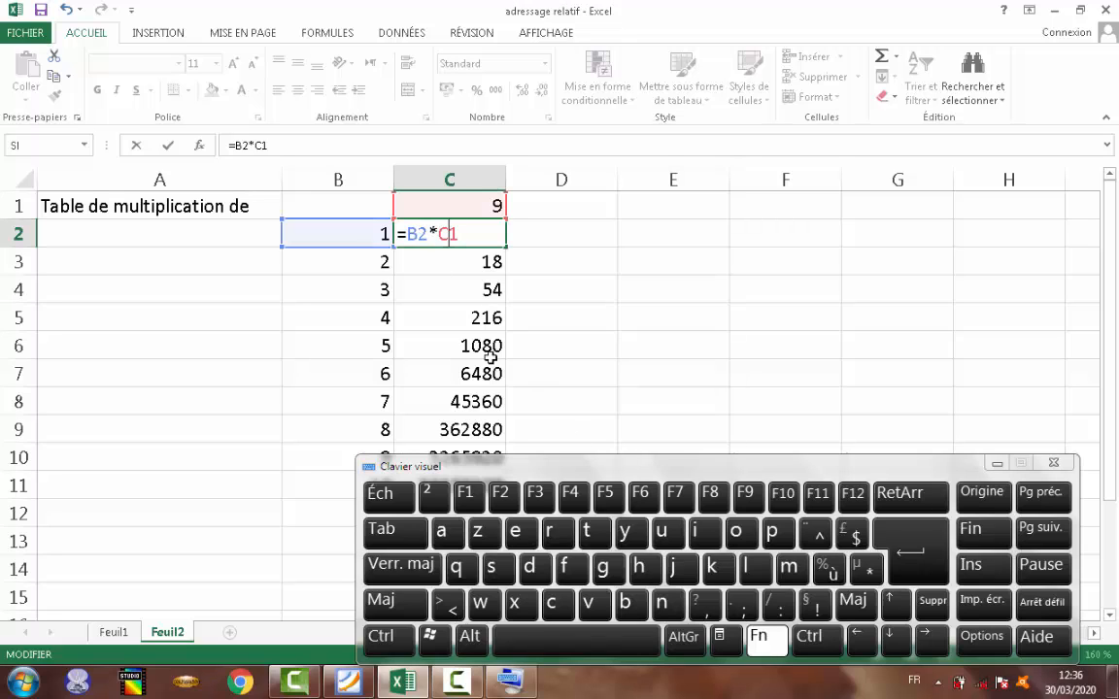
click(578, 501)
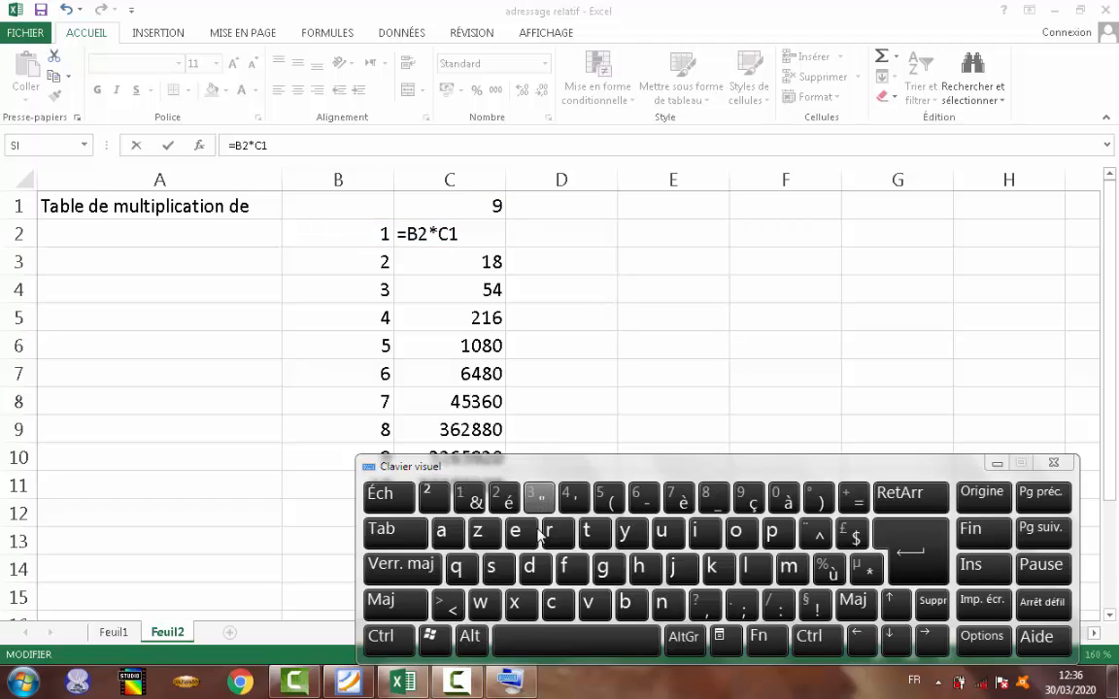
Make the C1 reference in C2 absolute using the on-screen keyboard and commit the formula =B2*$C$1.
click(756, 636)
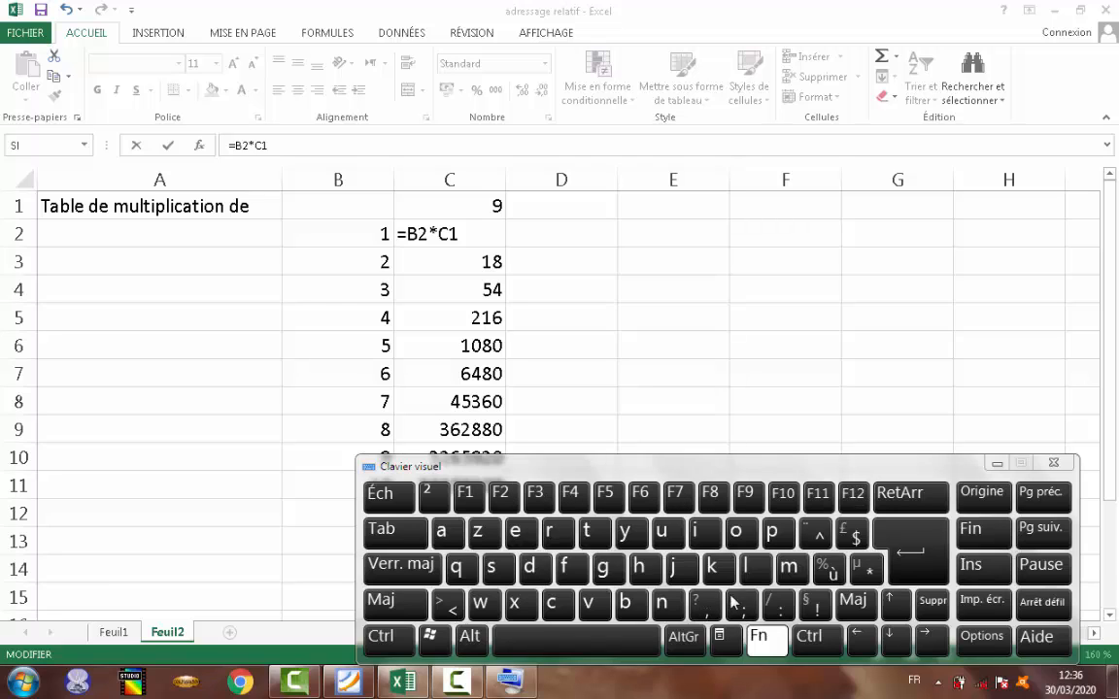
double_click(453, 235)
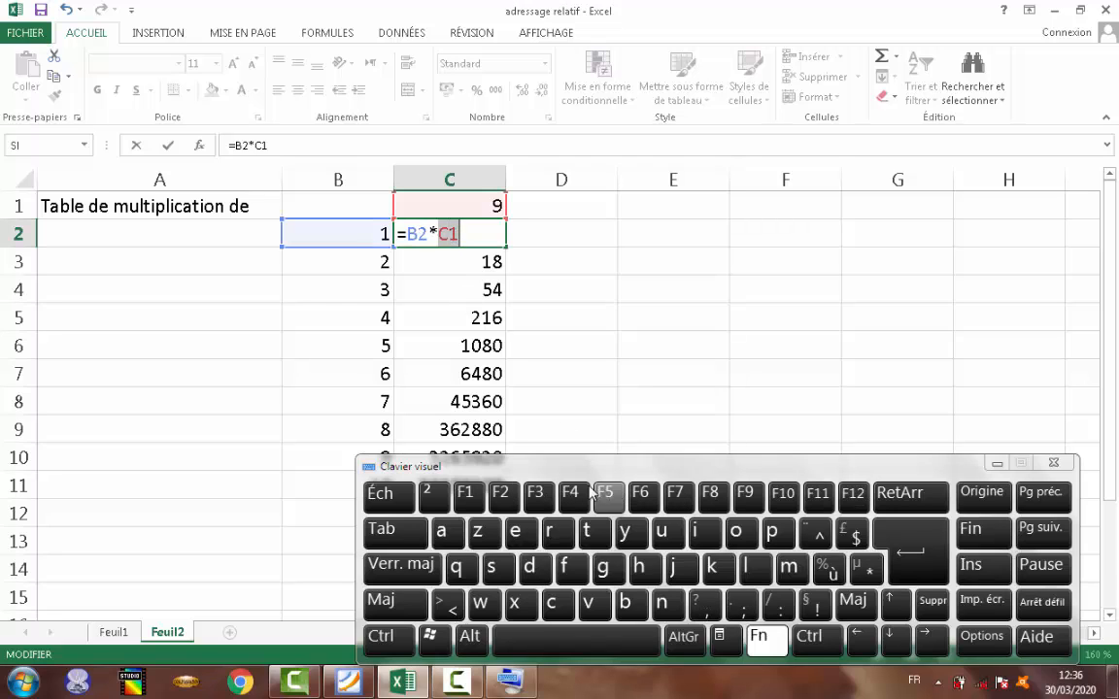
click(573, 497)
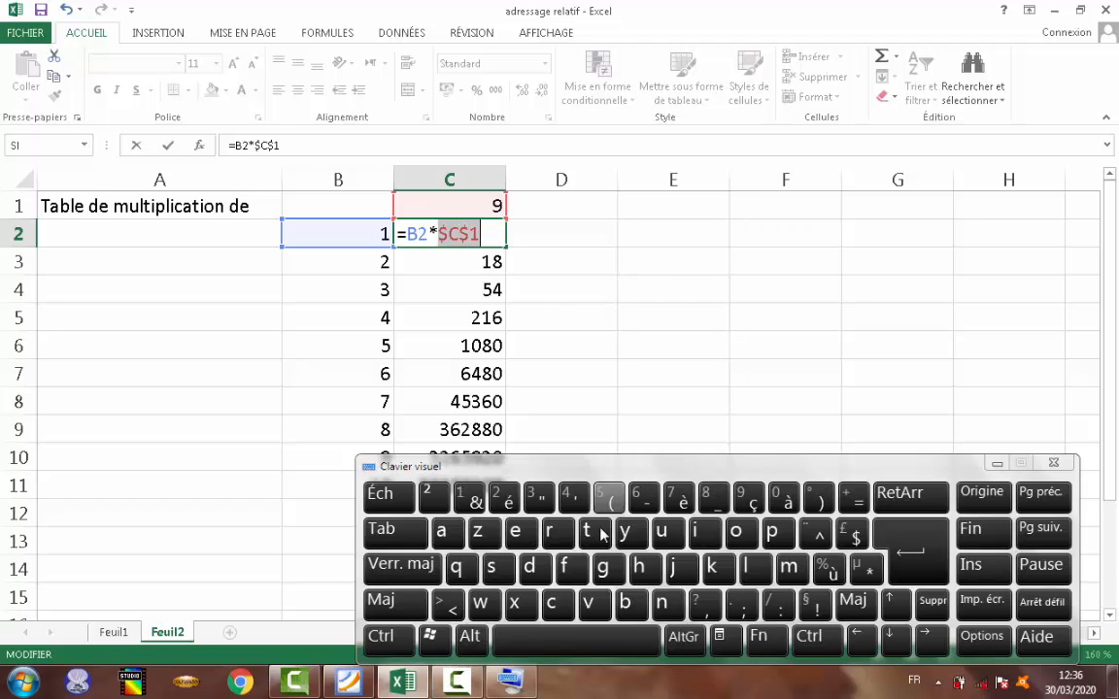
click(759, 638)
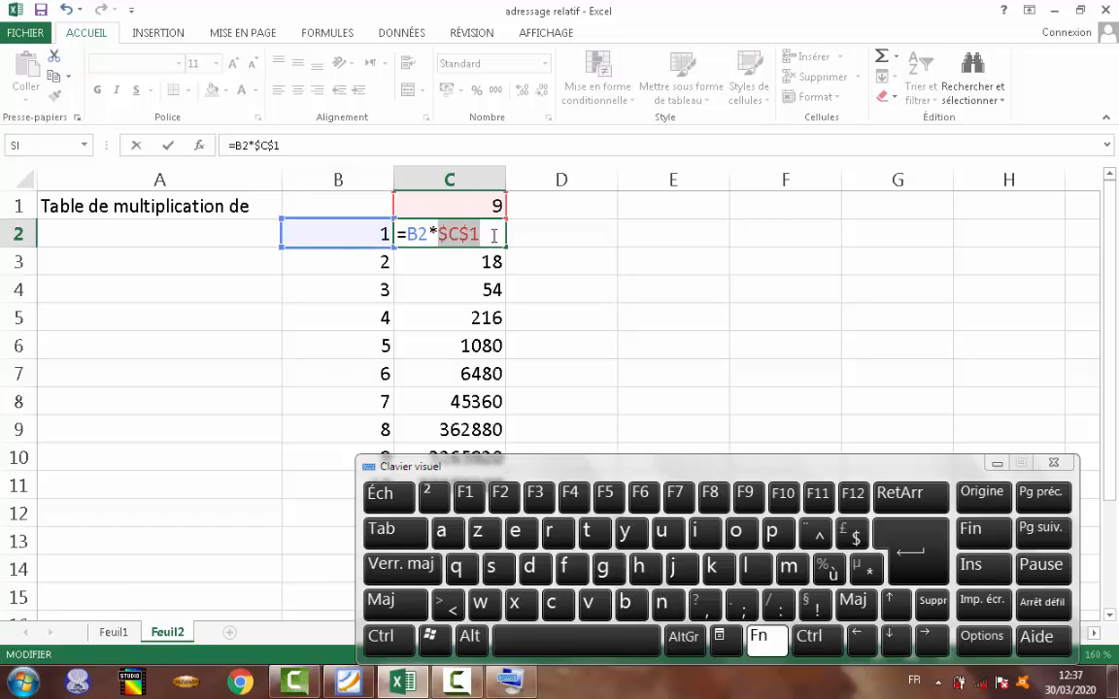
key(Return)
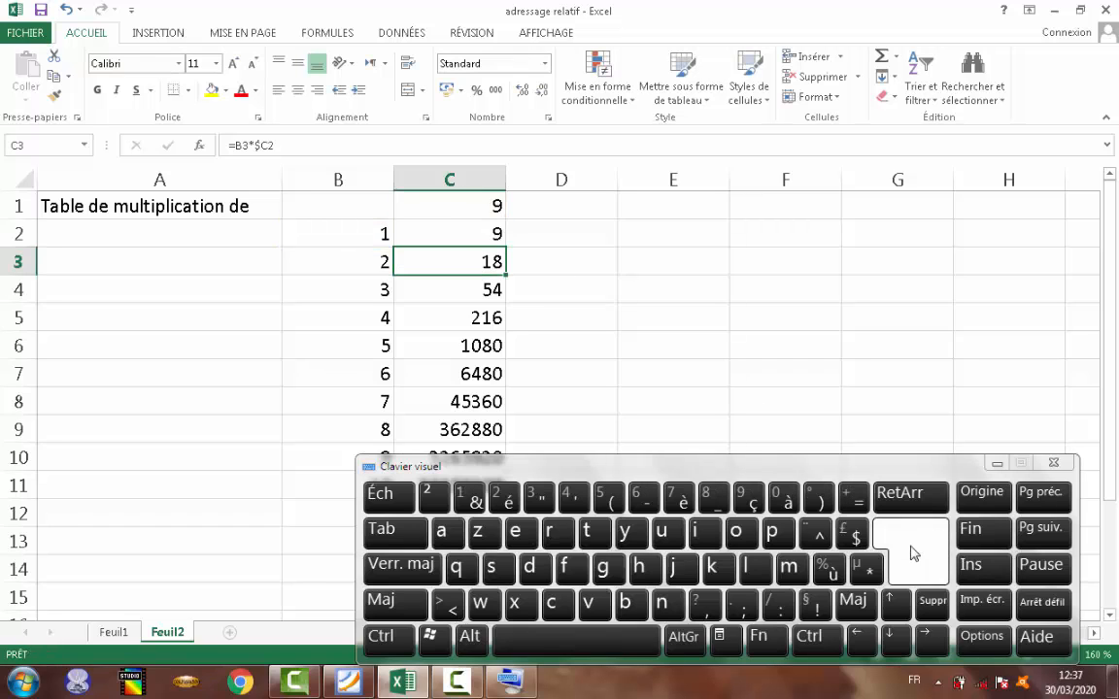
Move the on-screen keyboard clear of column C and fill the C2 formula down to C11.
click(439, 234)
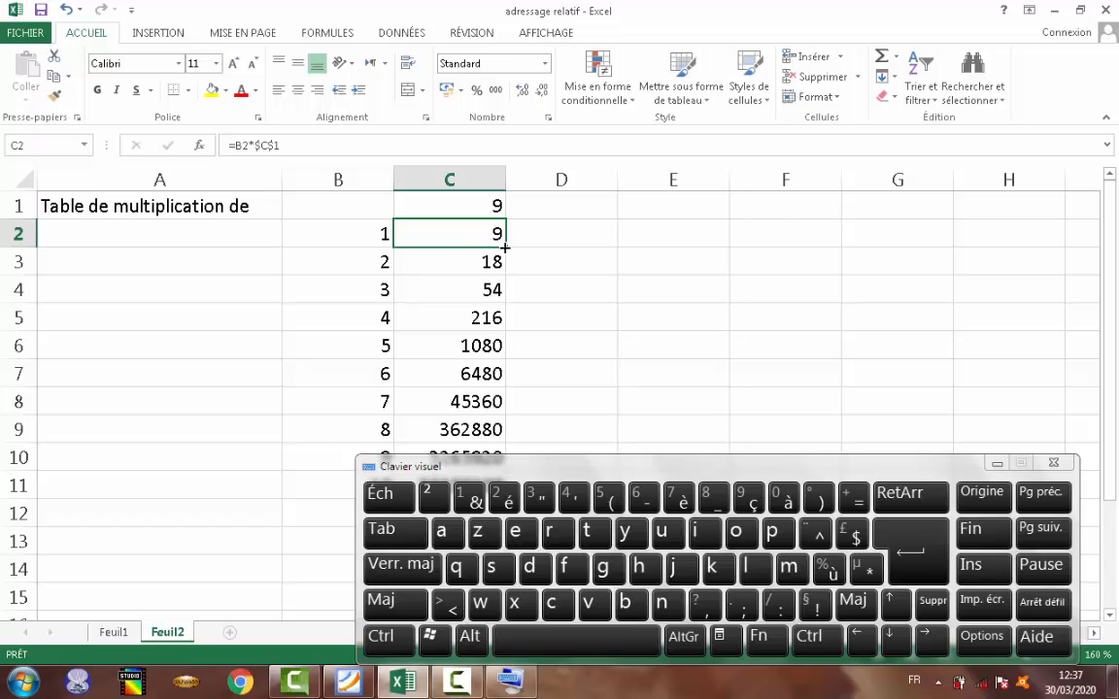
drag(612, 466, 790, 397)
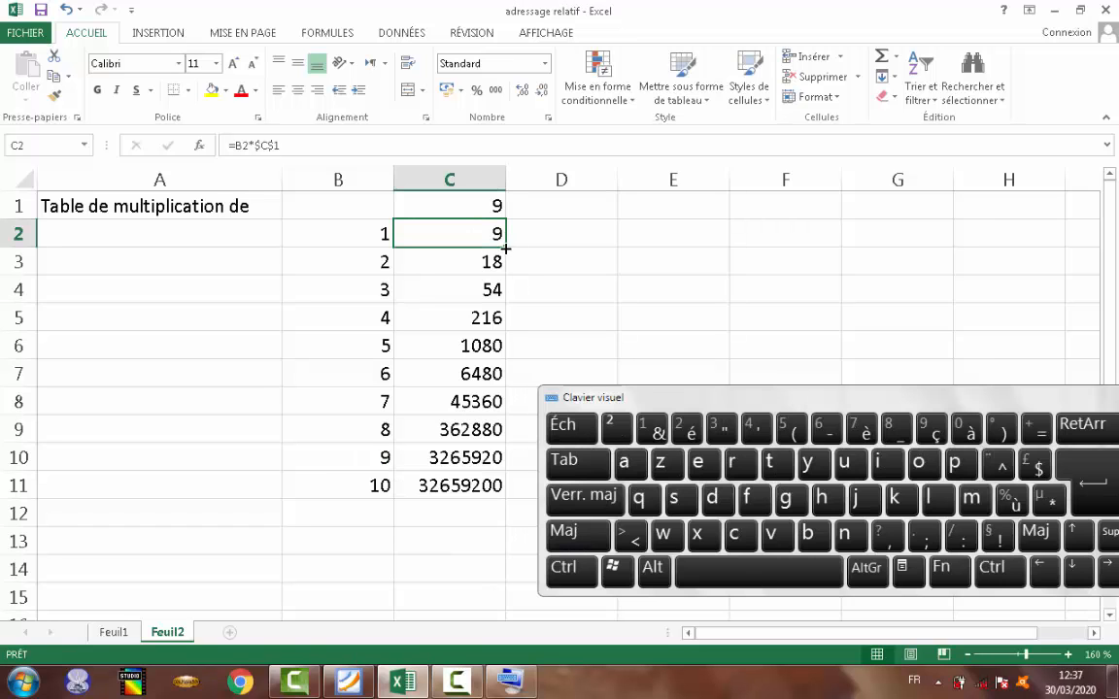
drag(505, 247, 509, 487)
click(476, 555)
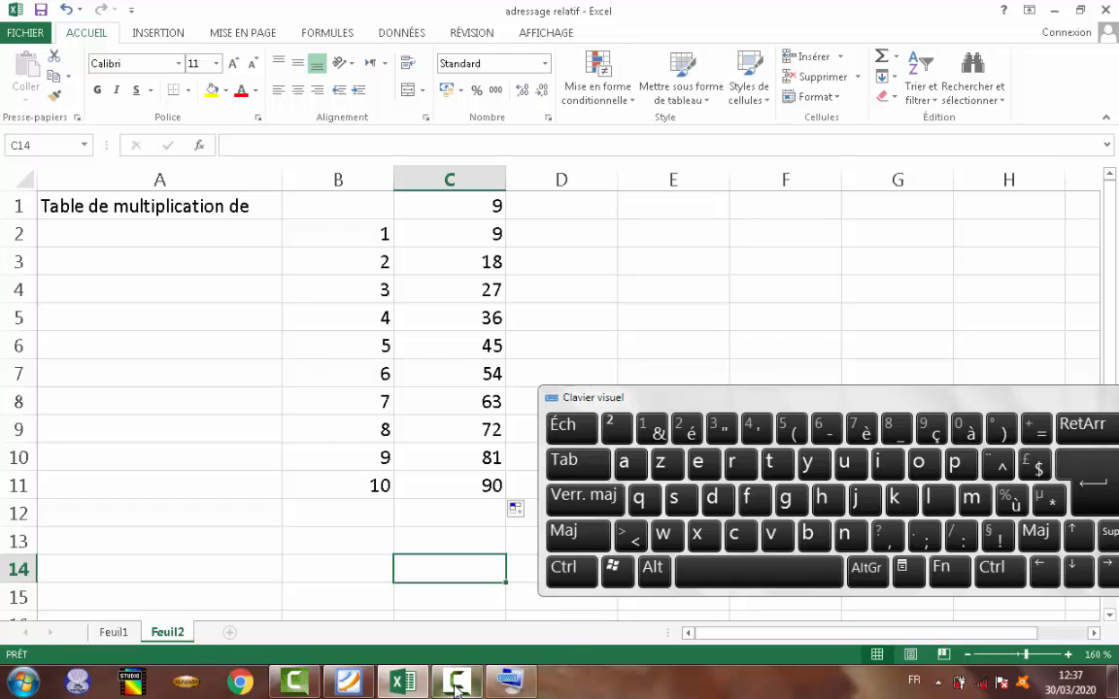
mouse_move(456, 688)
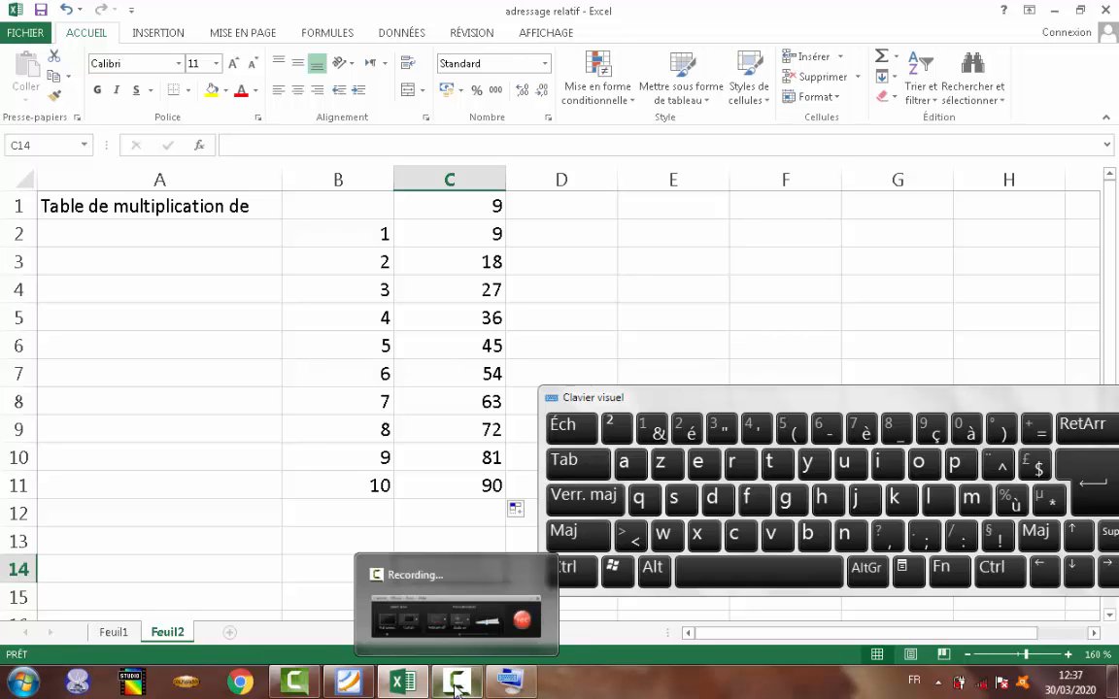